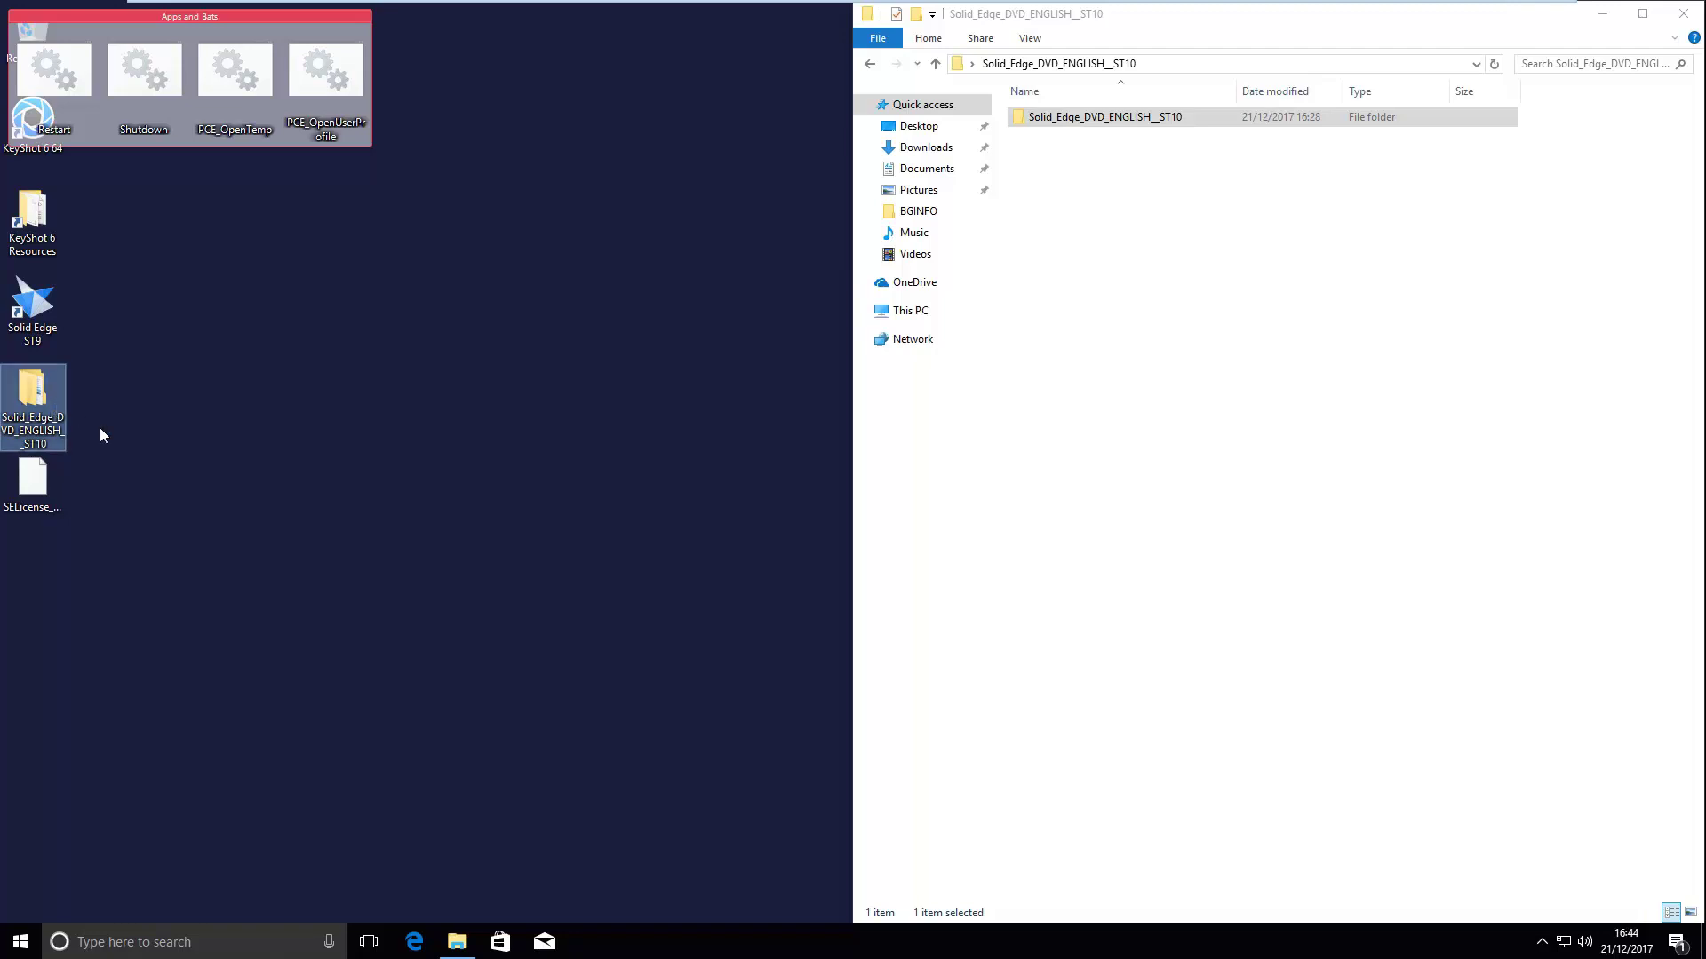
# - Show the ST10 DVD folder's full path and point out the desktop DVD folder and SELicense_ST10.dat
pyautogui.click(1340, 64)
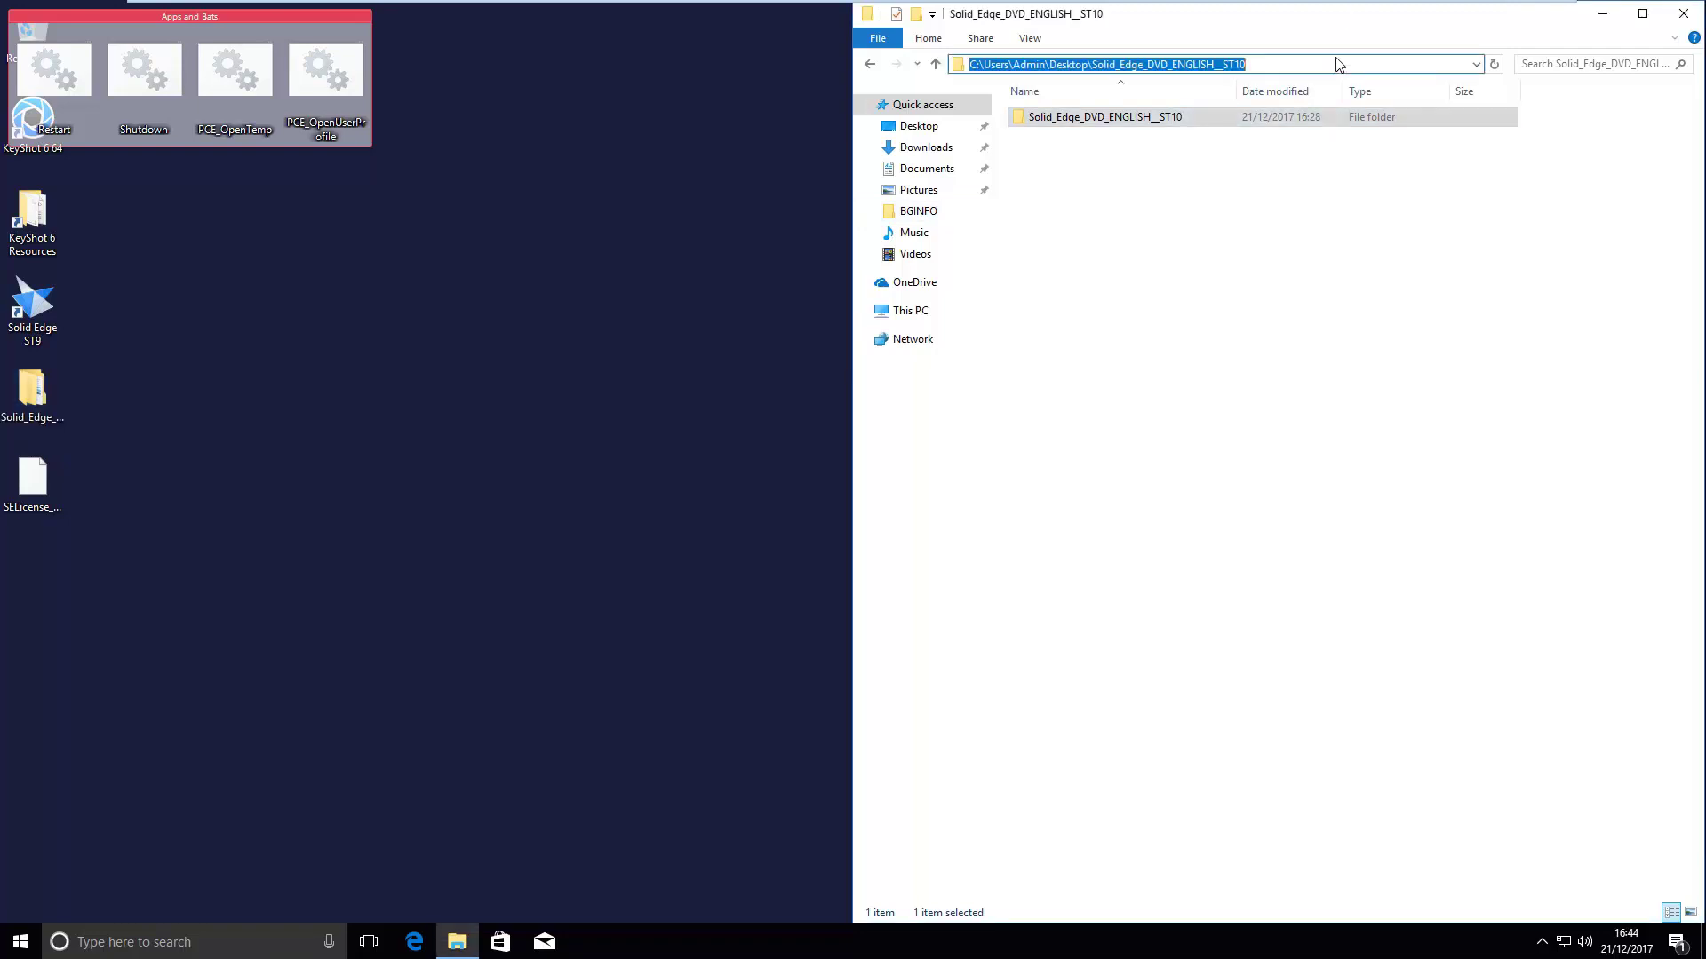
pyautogui.click(1304, 186)
pyautogui.click(32, 388)
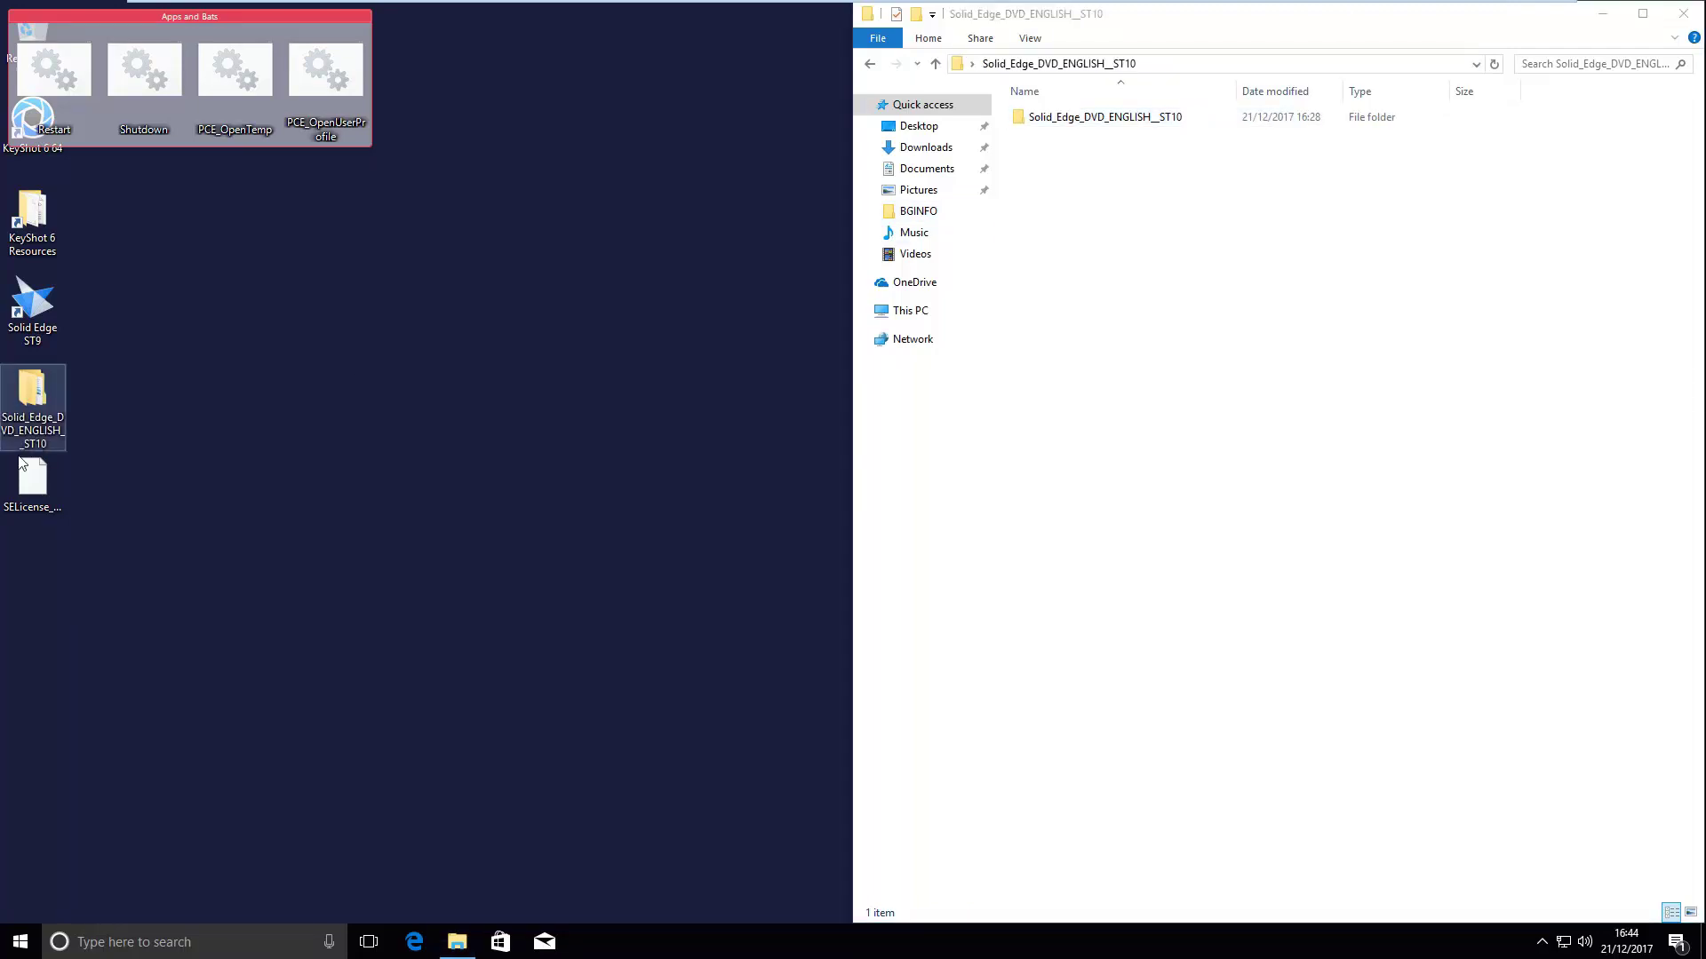
pyautogui.click(33, 481)
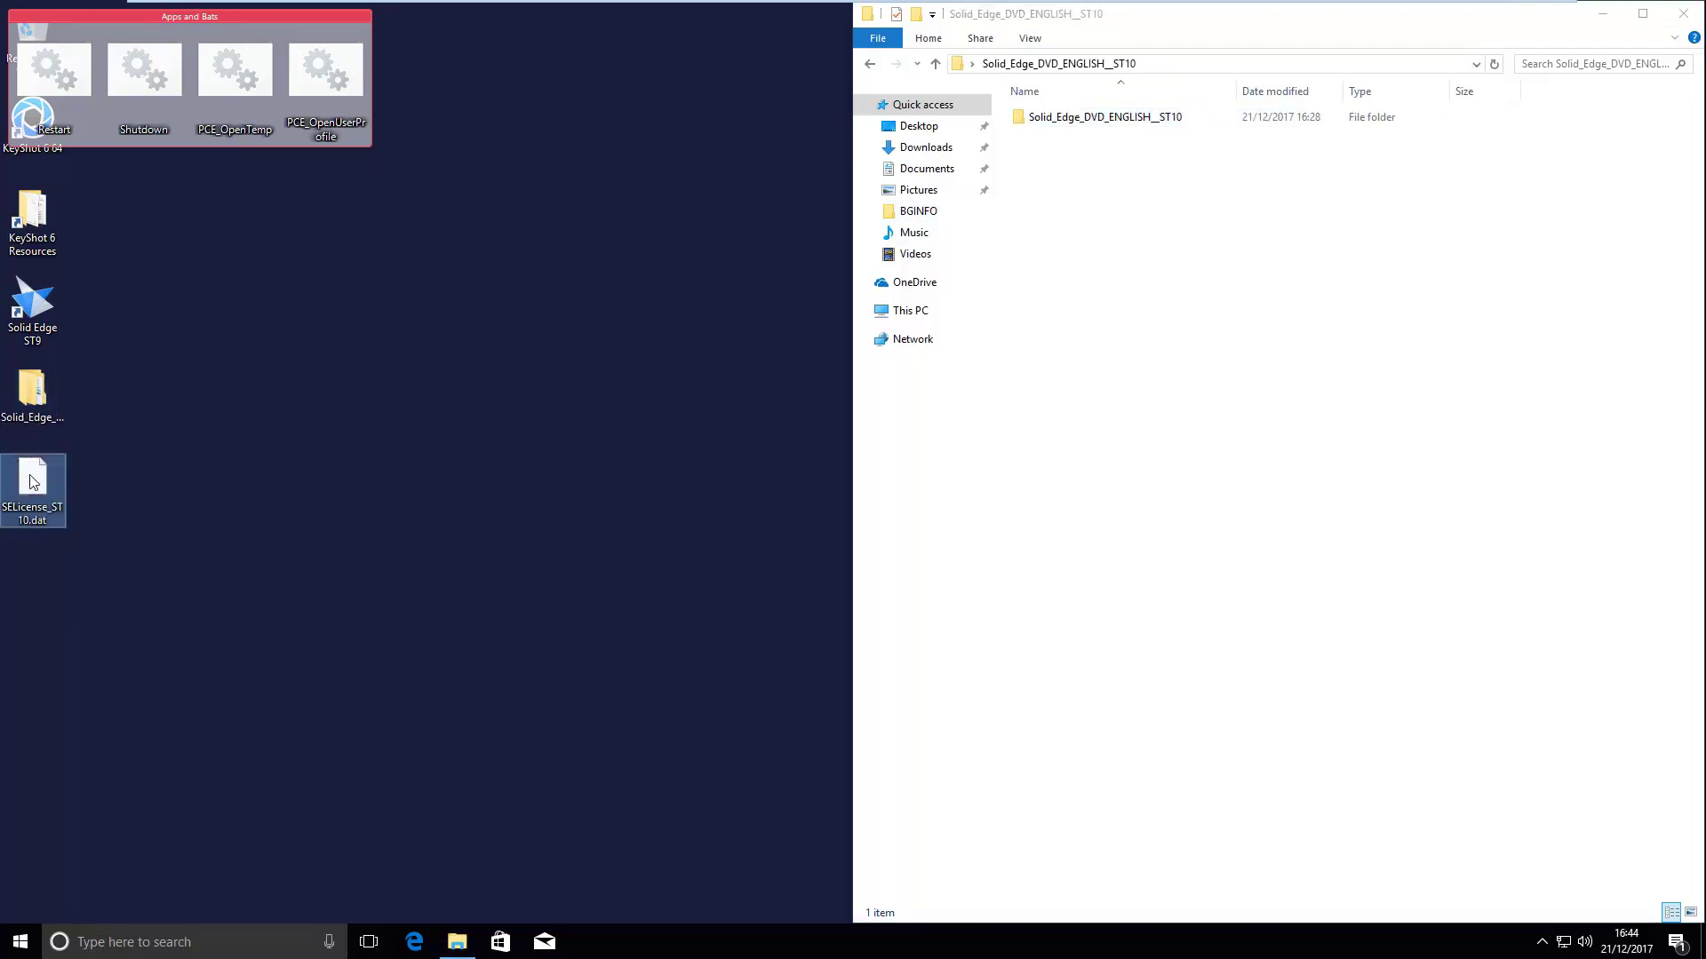
pyautogui.click(285, 503)
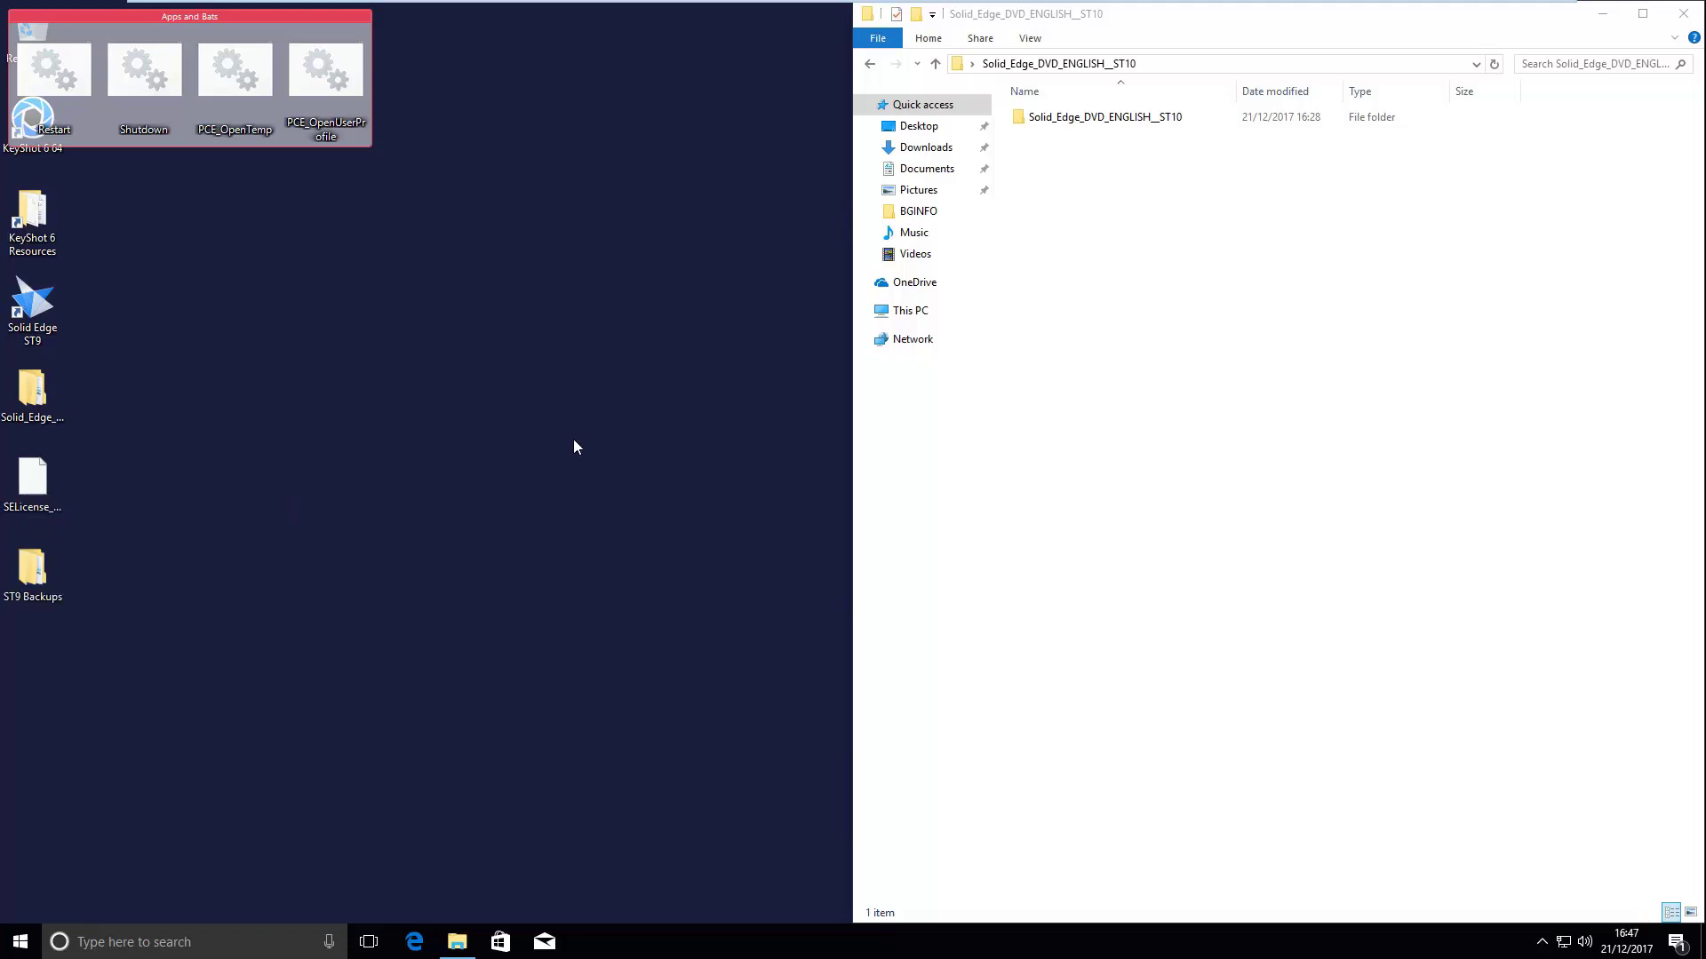
# - Launch the Settings and Preferences Wizard and choose to capture the current settings
pyautogui.press('super')
pyautogui.write('settings')
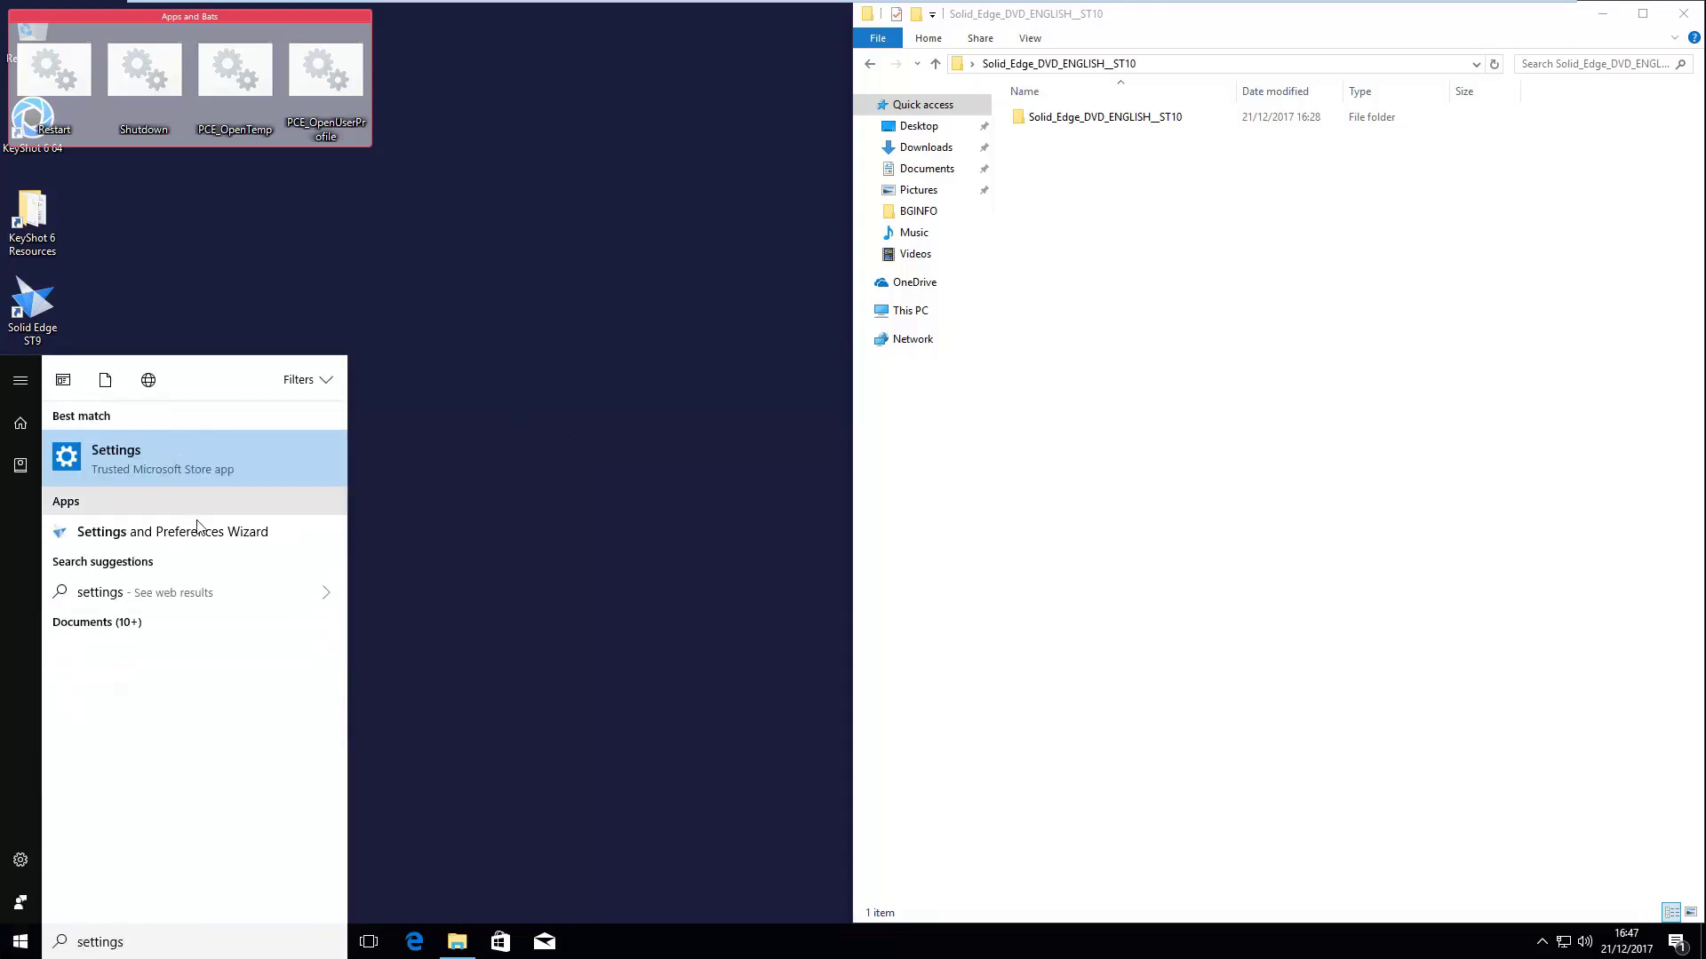
pyautogui.click(178, 531)
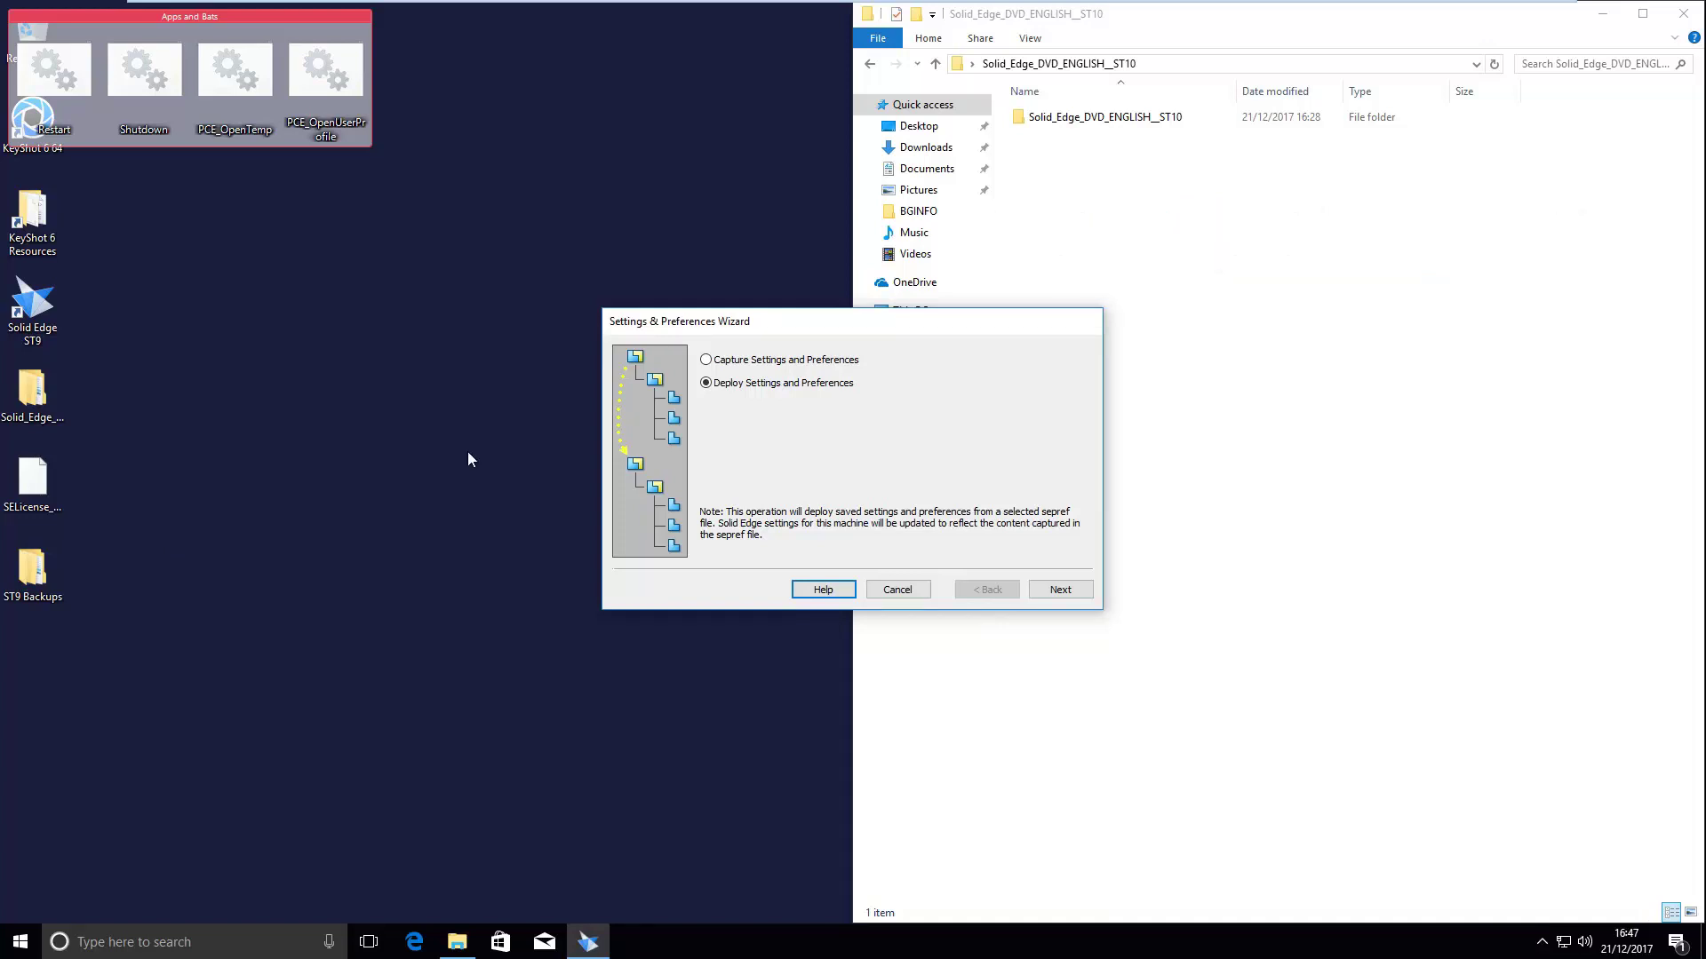
pyautogui.click(775, 359)
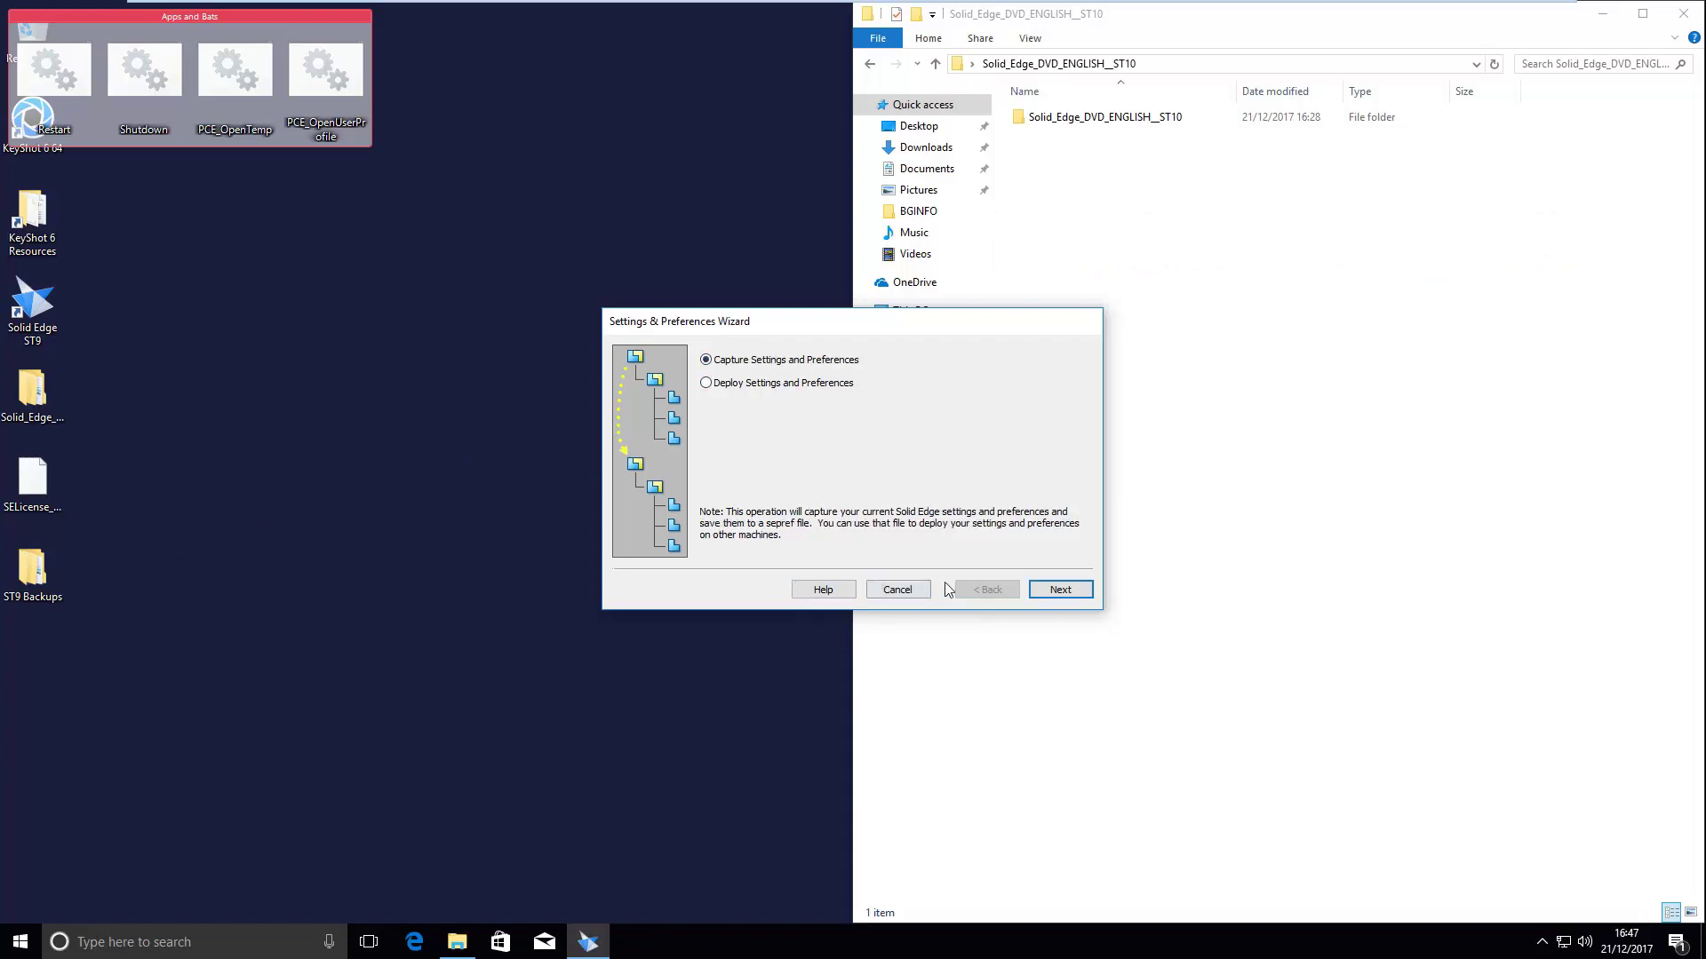
pyautogui.click(1059, 591)
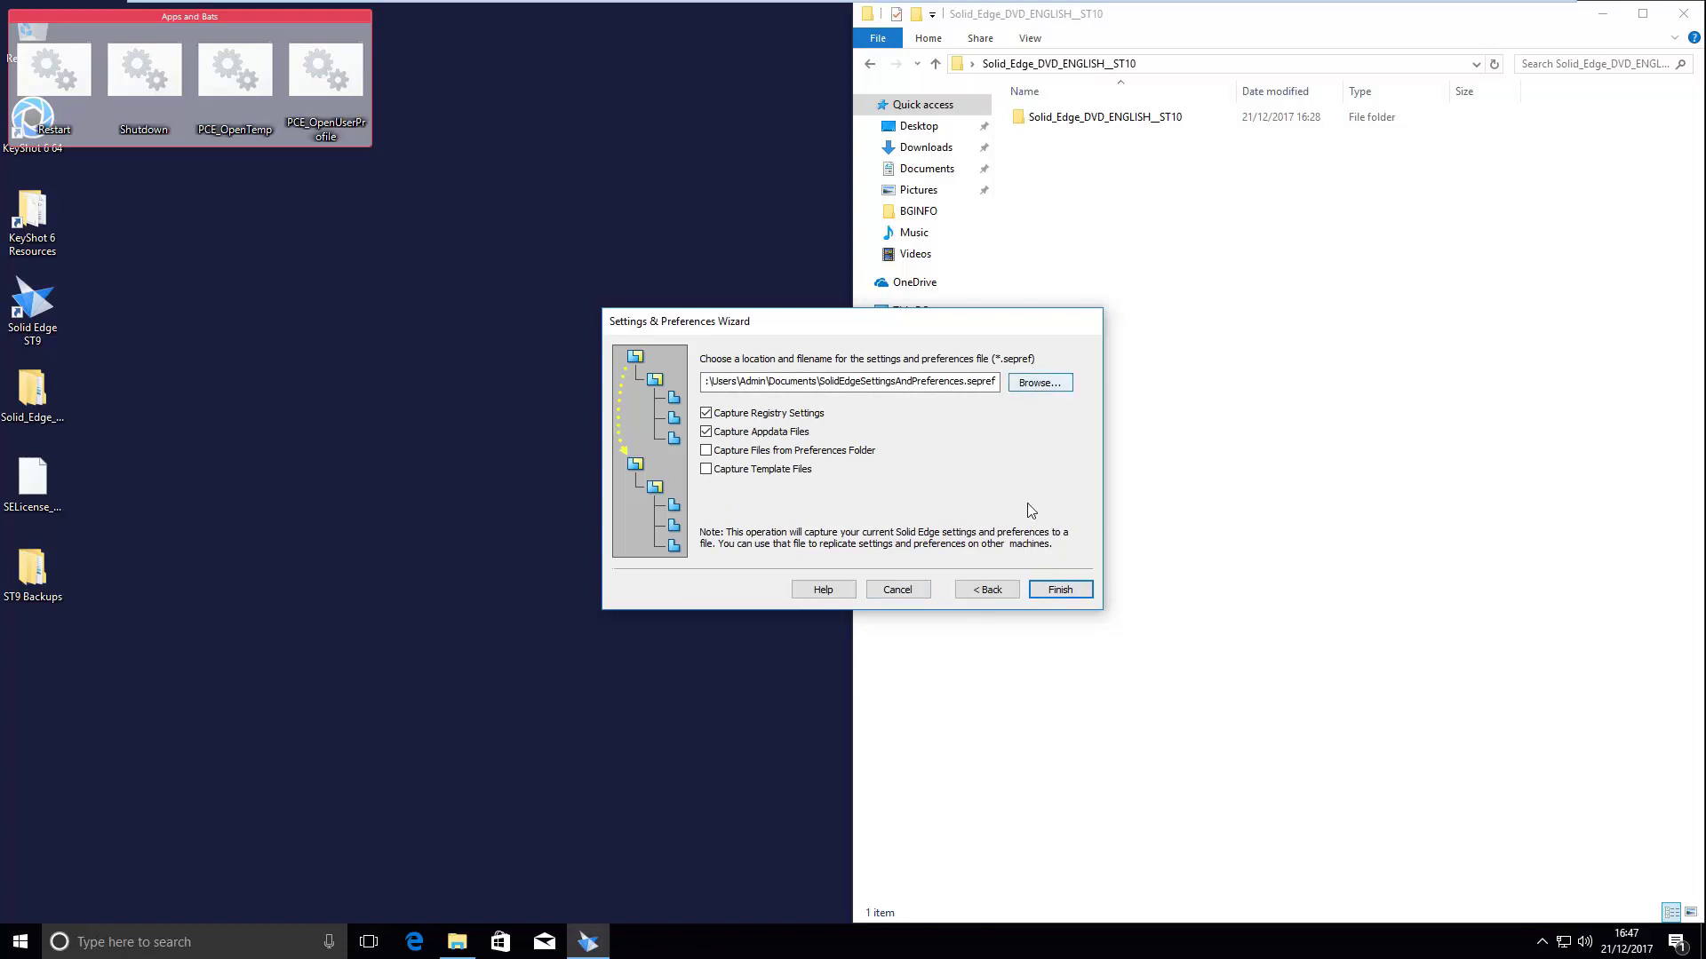
# - Capture preferences-folder and template files into SolidEdgeSettingsAndPreferences.sepref on the desktop, beside ST9 Backups
pyautogui.click(723, 450)
pyautogui.click(707, 473)
pyautogui.click(1051, 387)
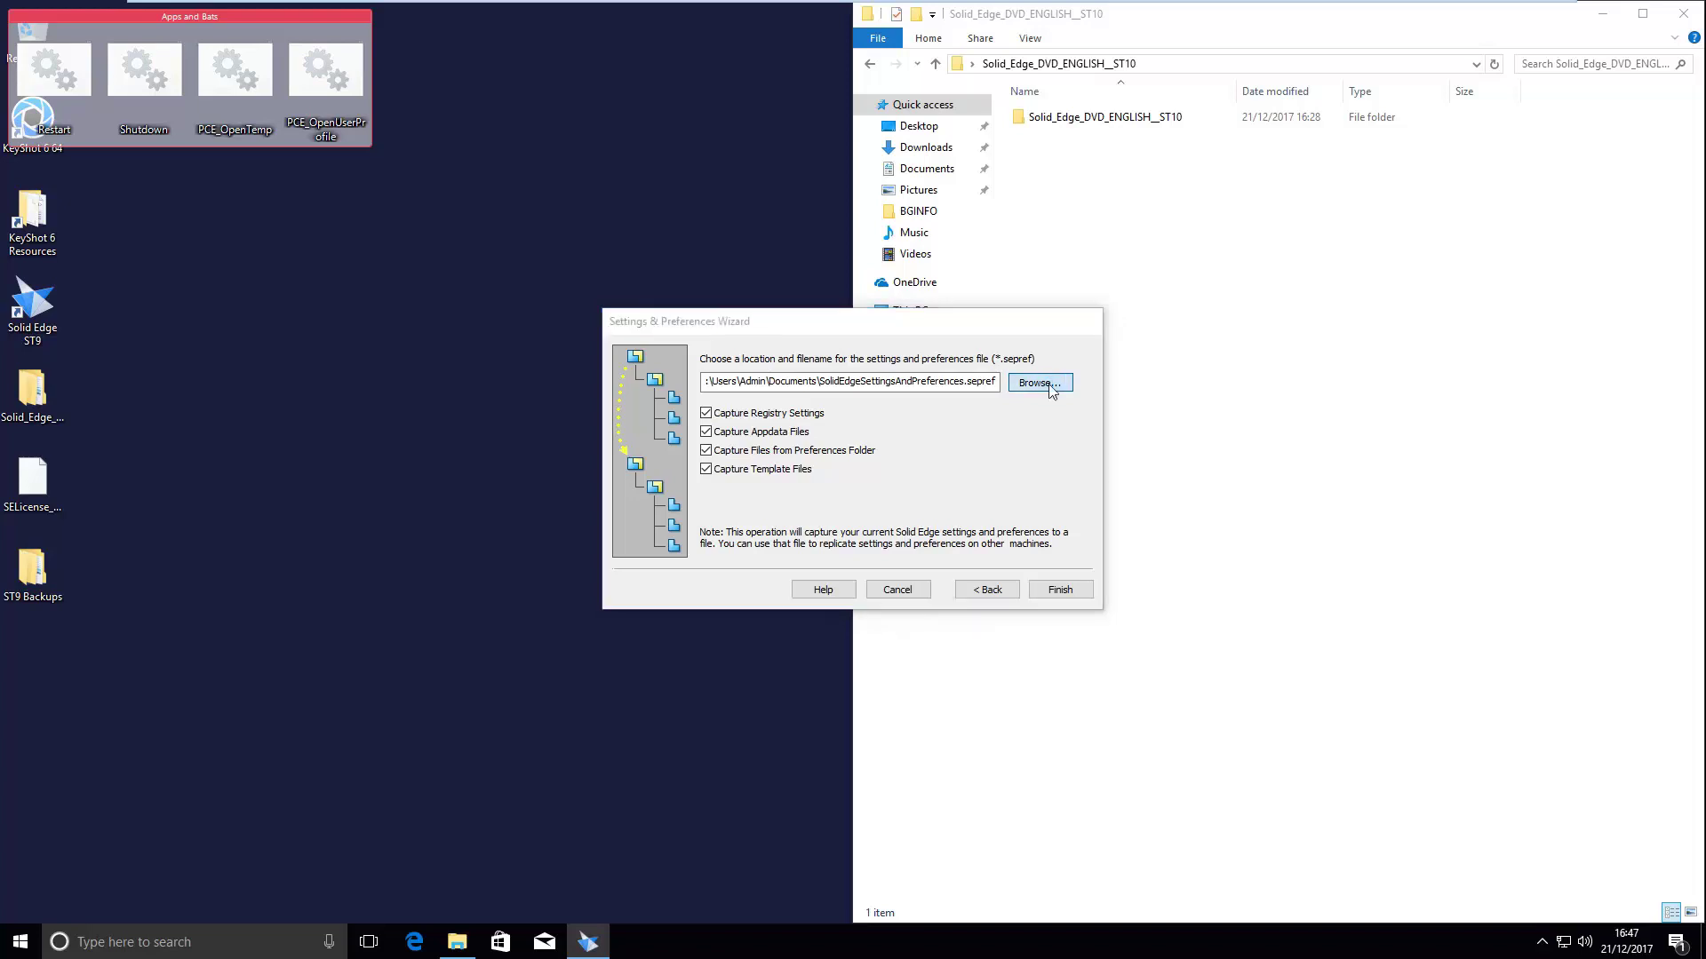
pyautogui.click(673, 467)
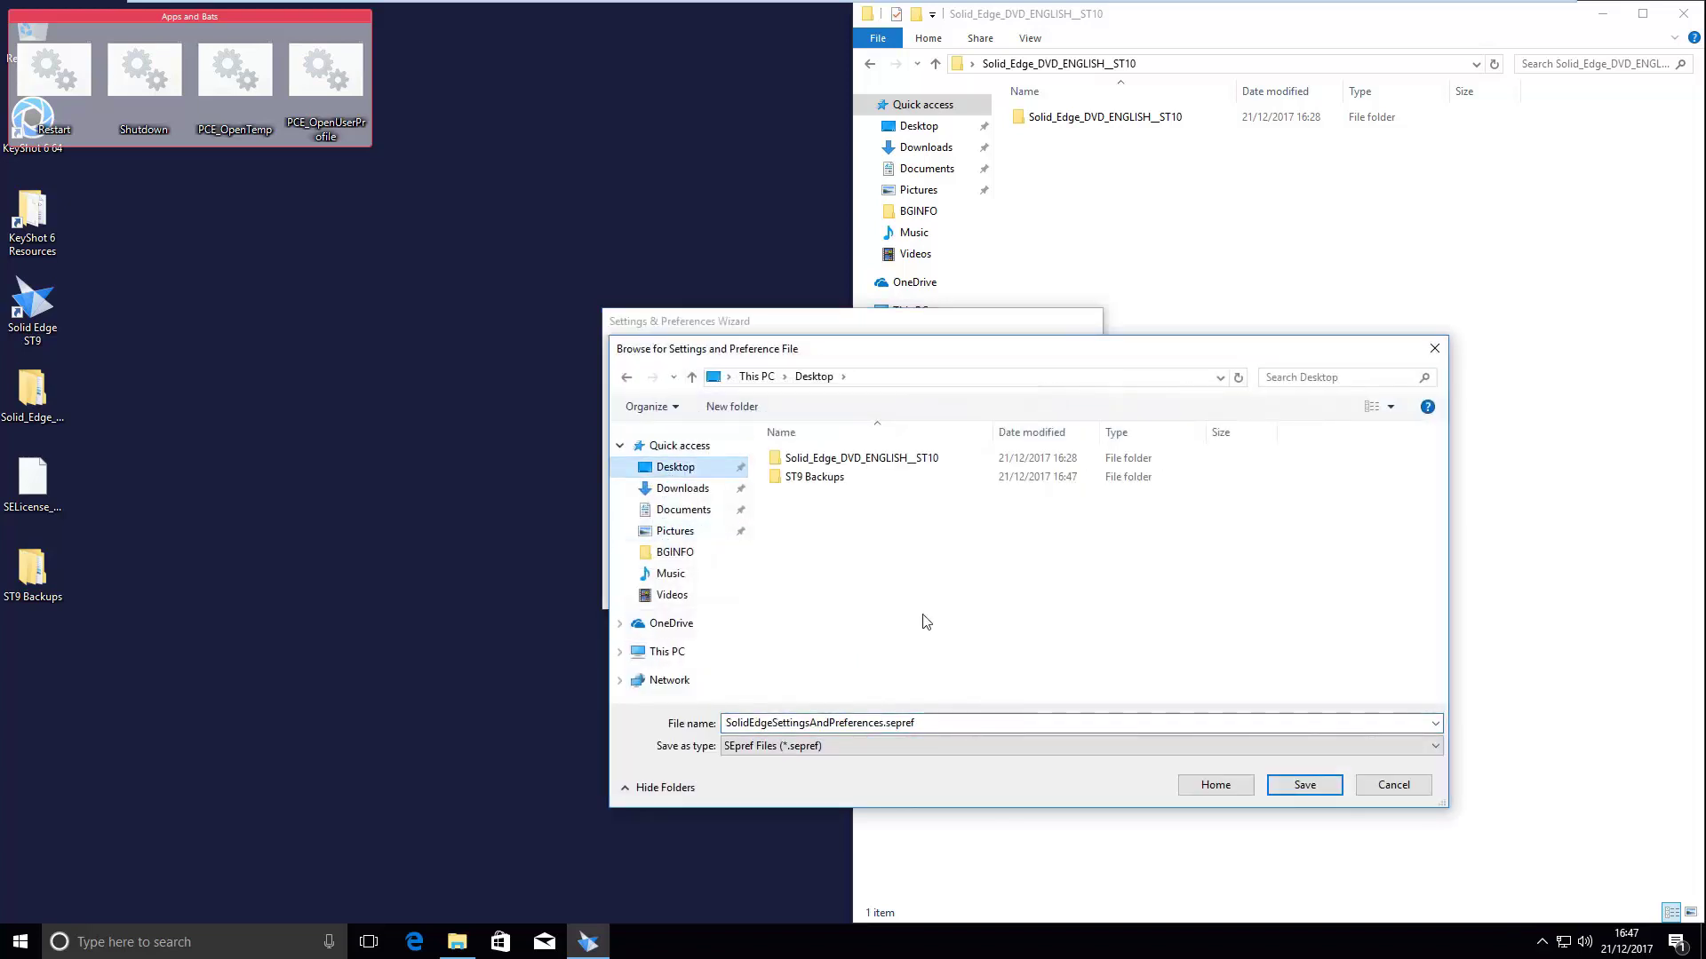
pyautogui.click(1303, 786)
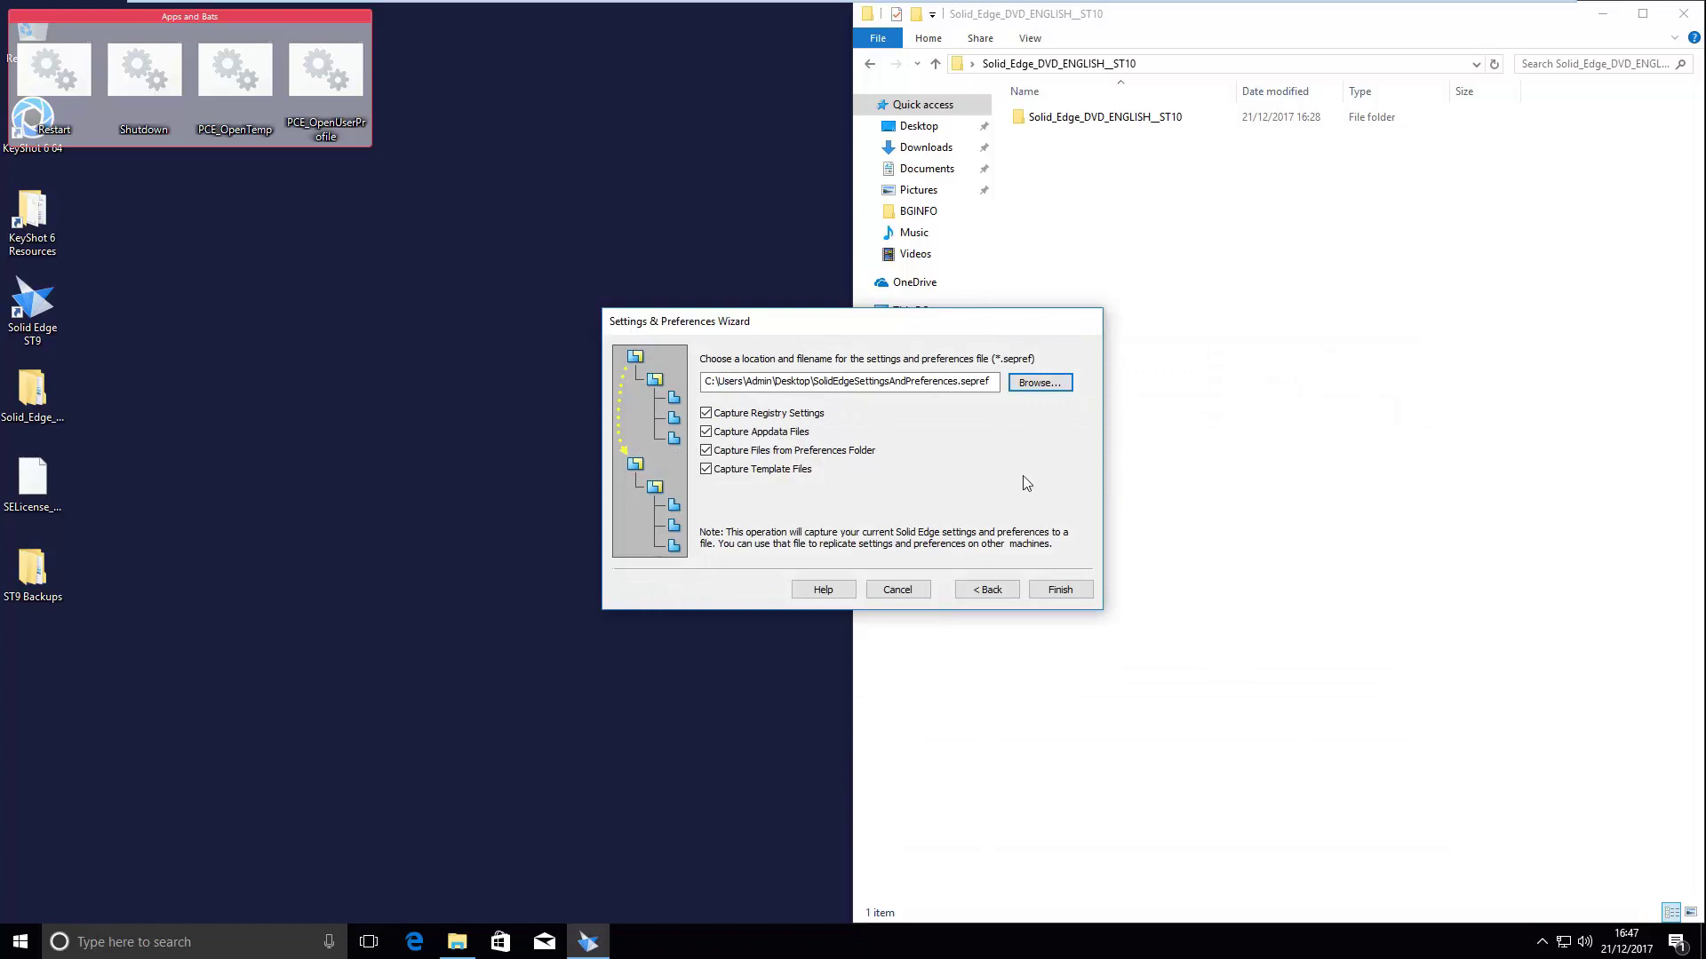
pyautogui.click(1068, 595)
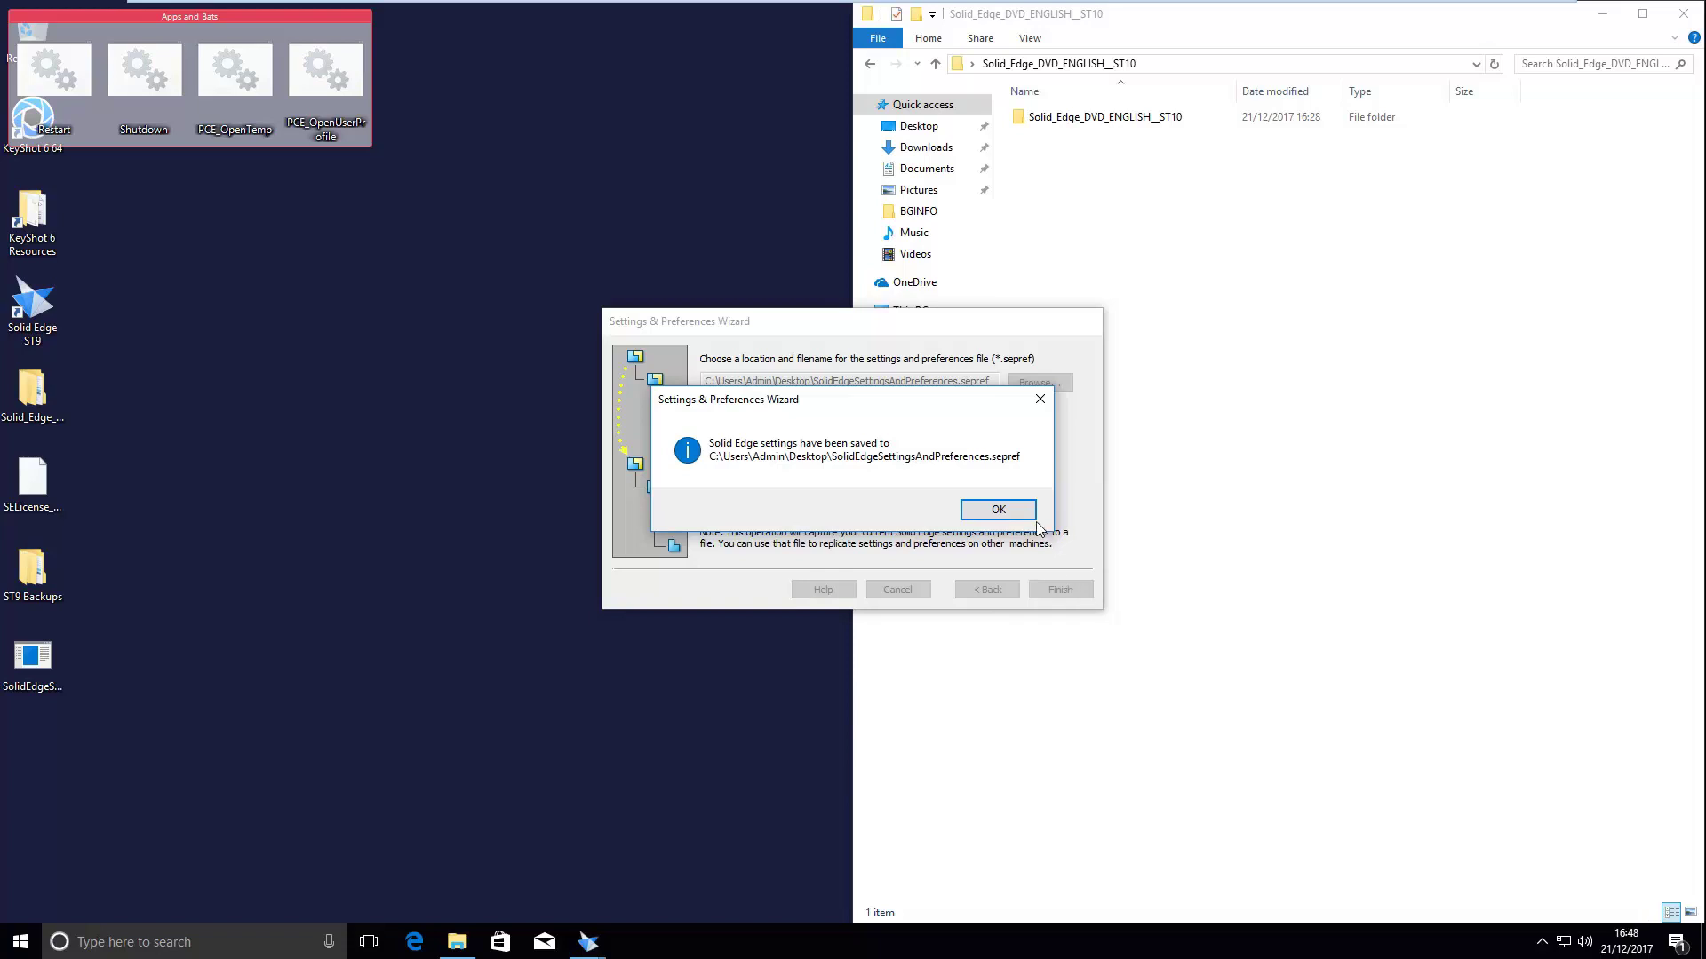
pyautogui.click(1011, 512)
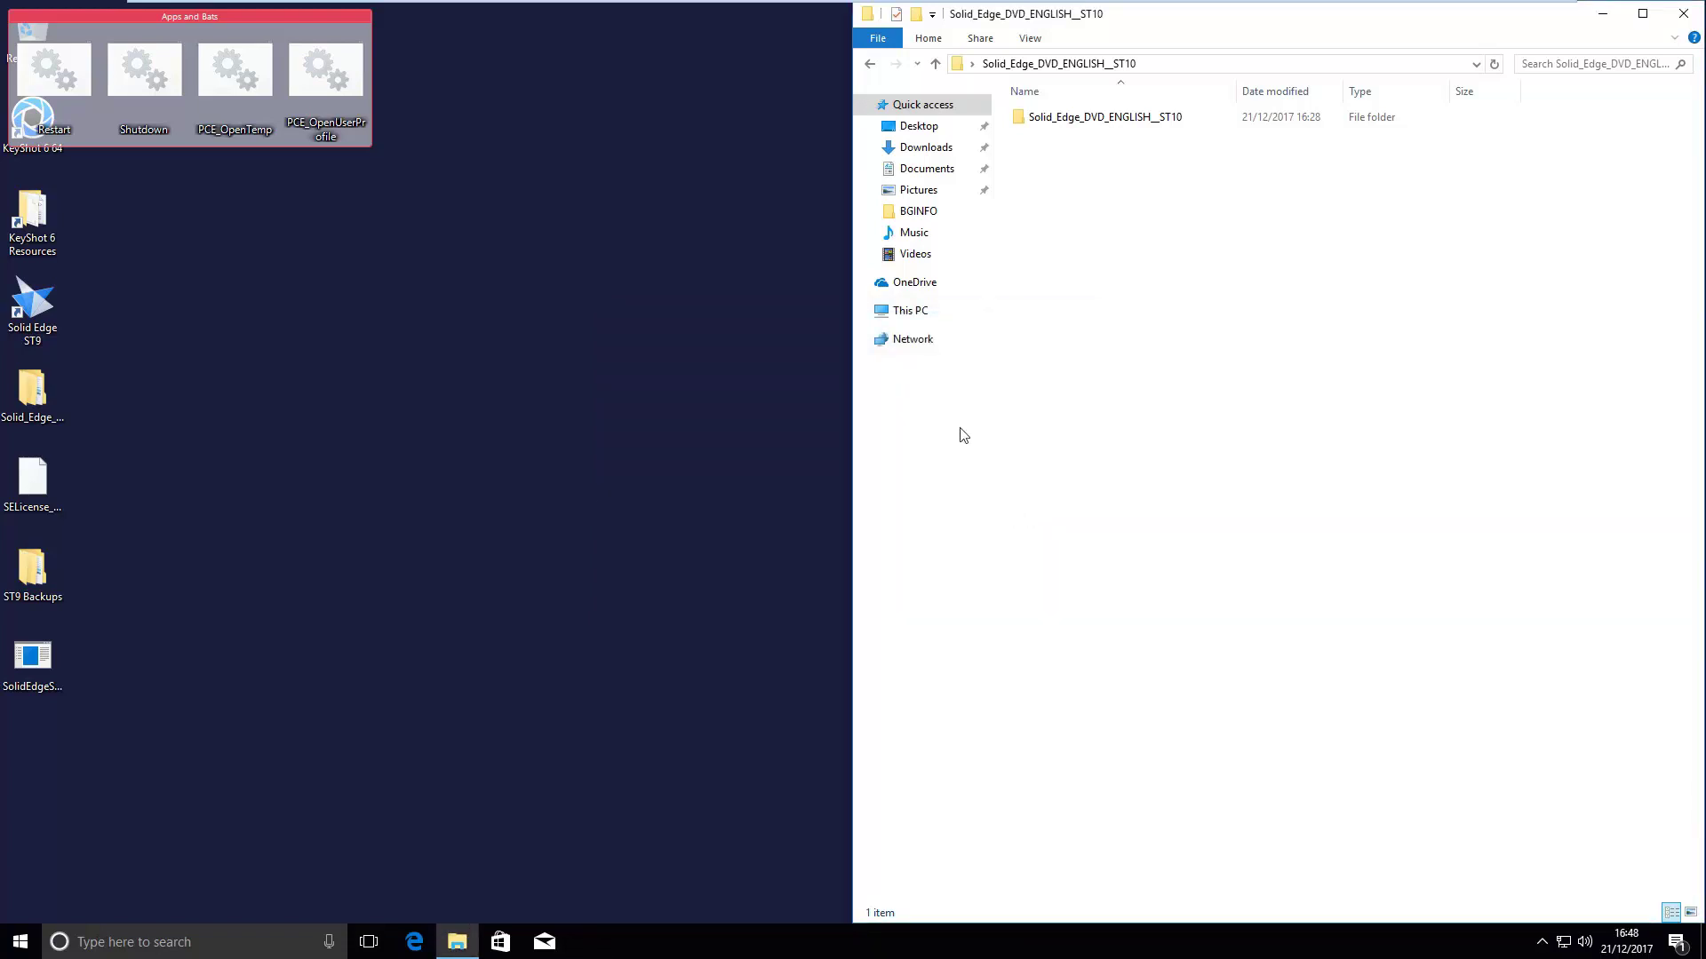
pyautogui.moveTo(44, 658); pyautogui.dragTo(130, 620)
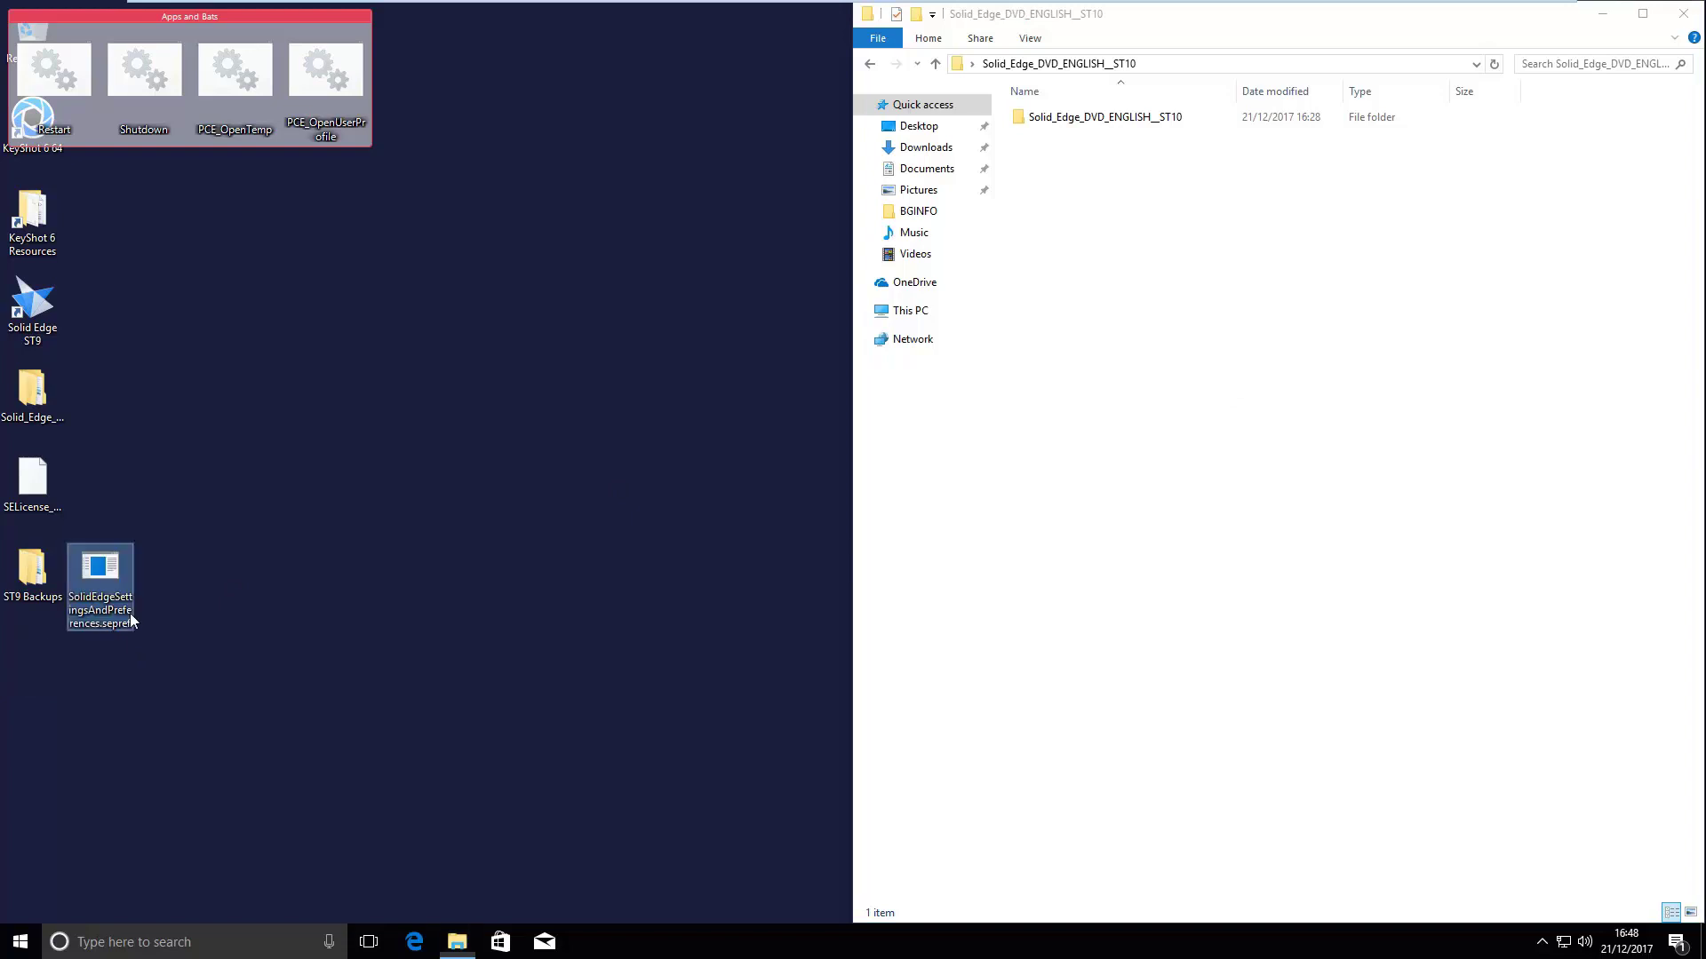
pyautogui.click(220, 576)
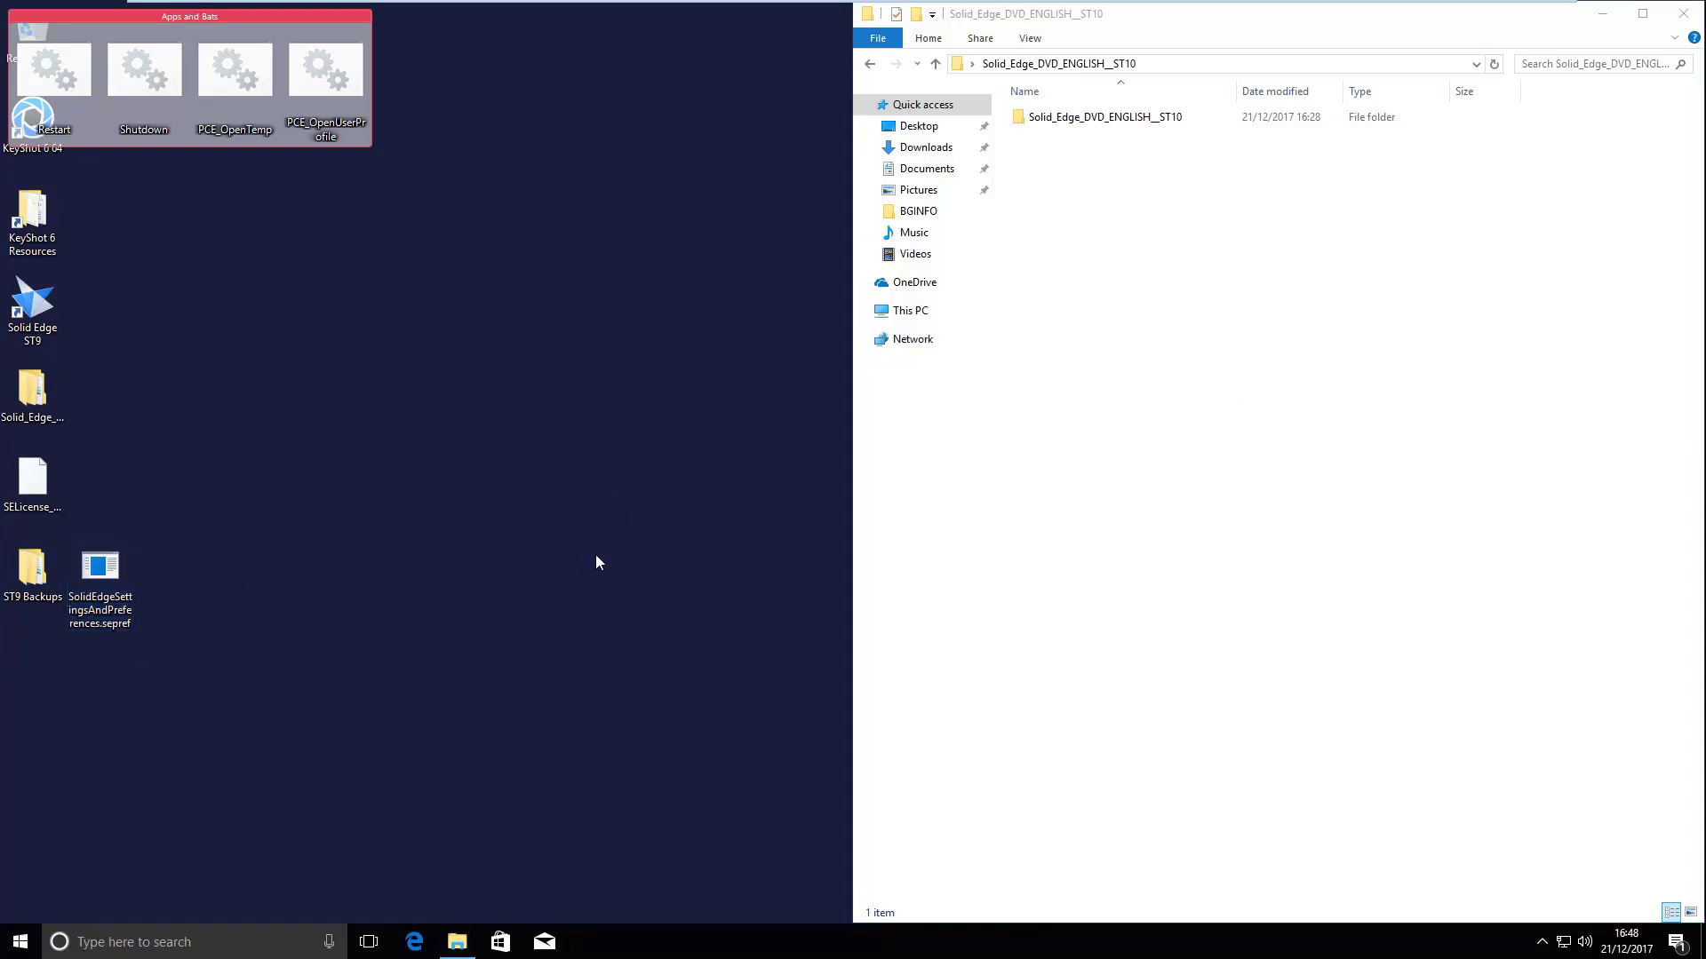
# - Open Control Panel's list of installed programs
pyautogui.press('super')
pyautogui.write('control')
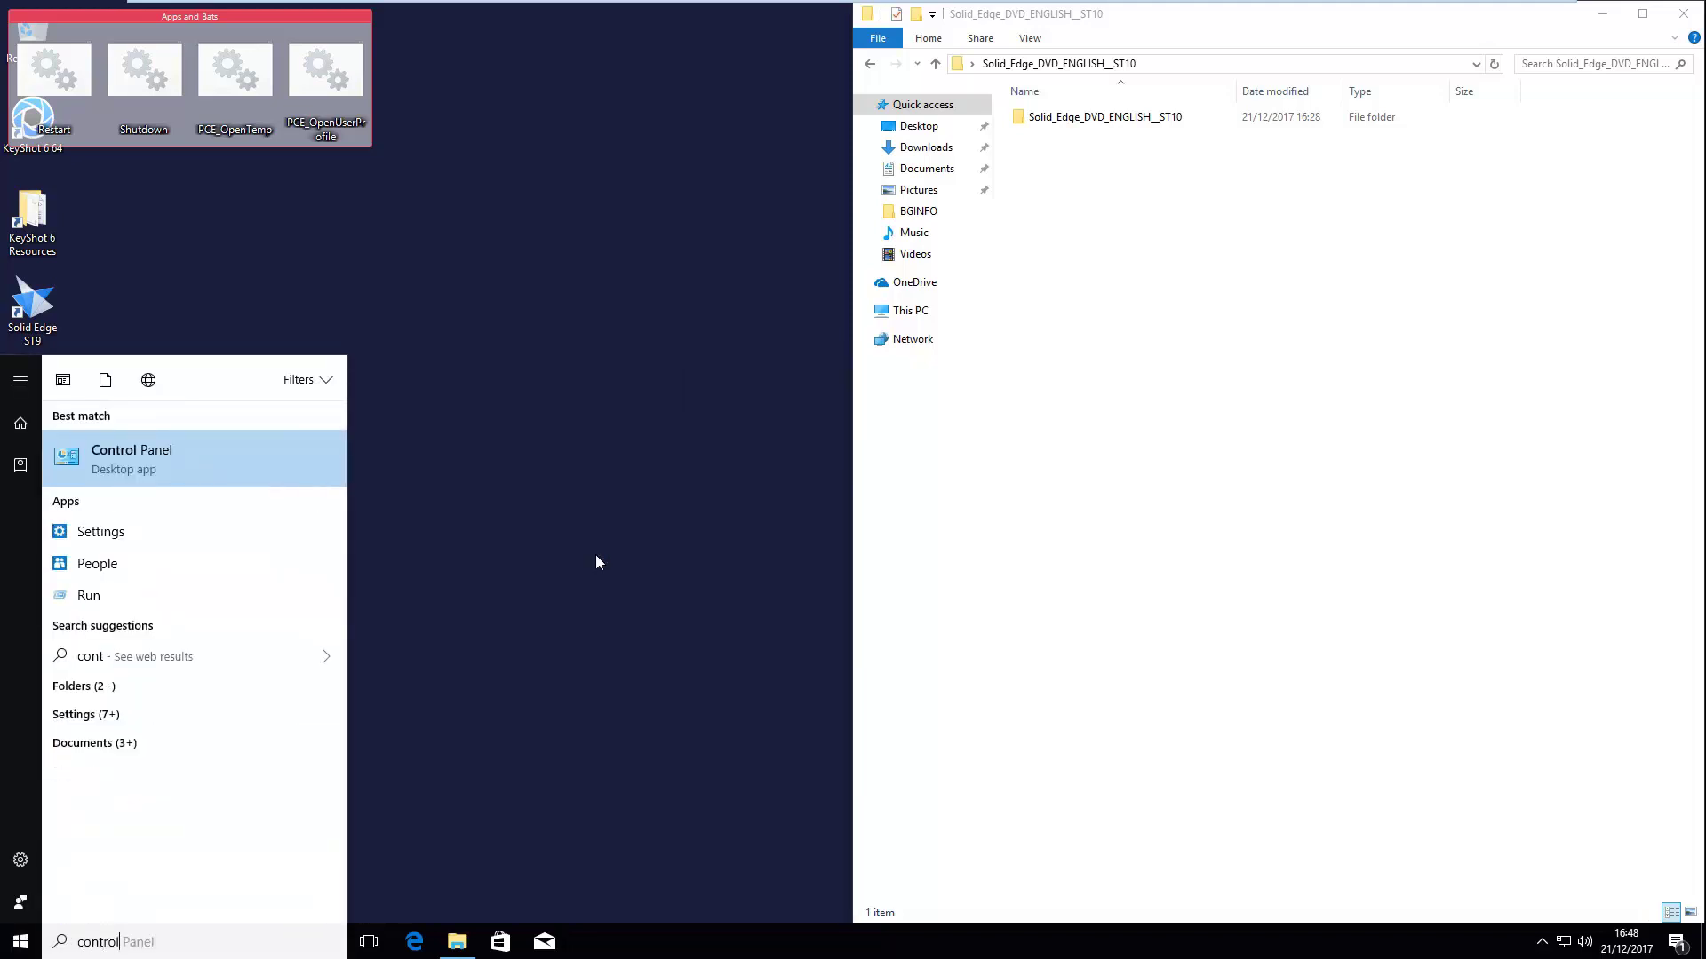
pyautogui.press('Return')
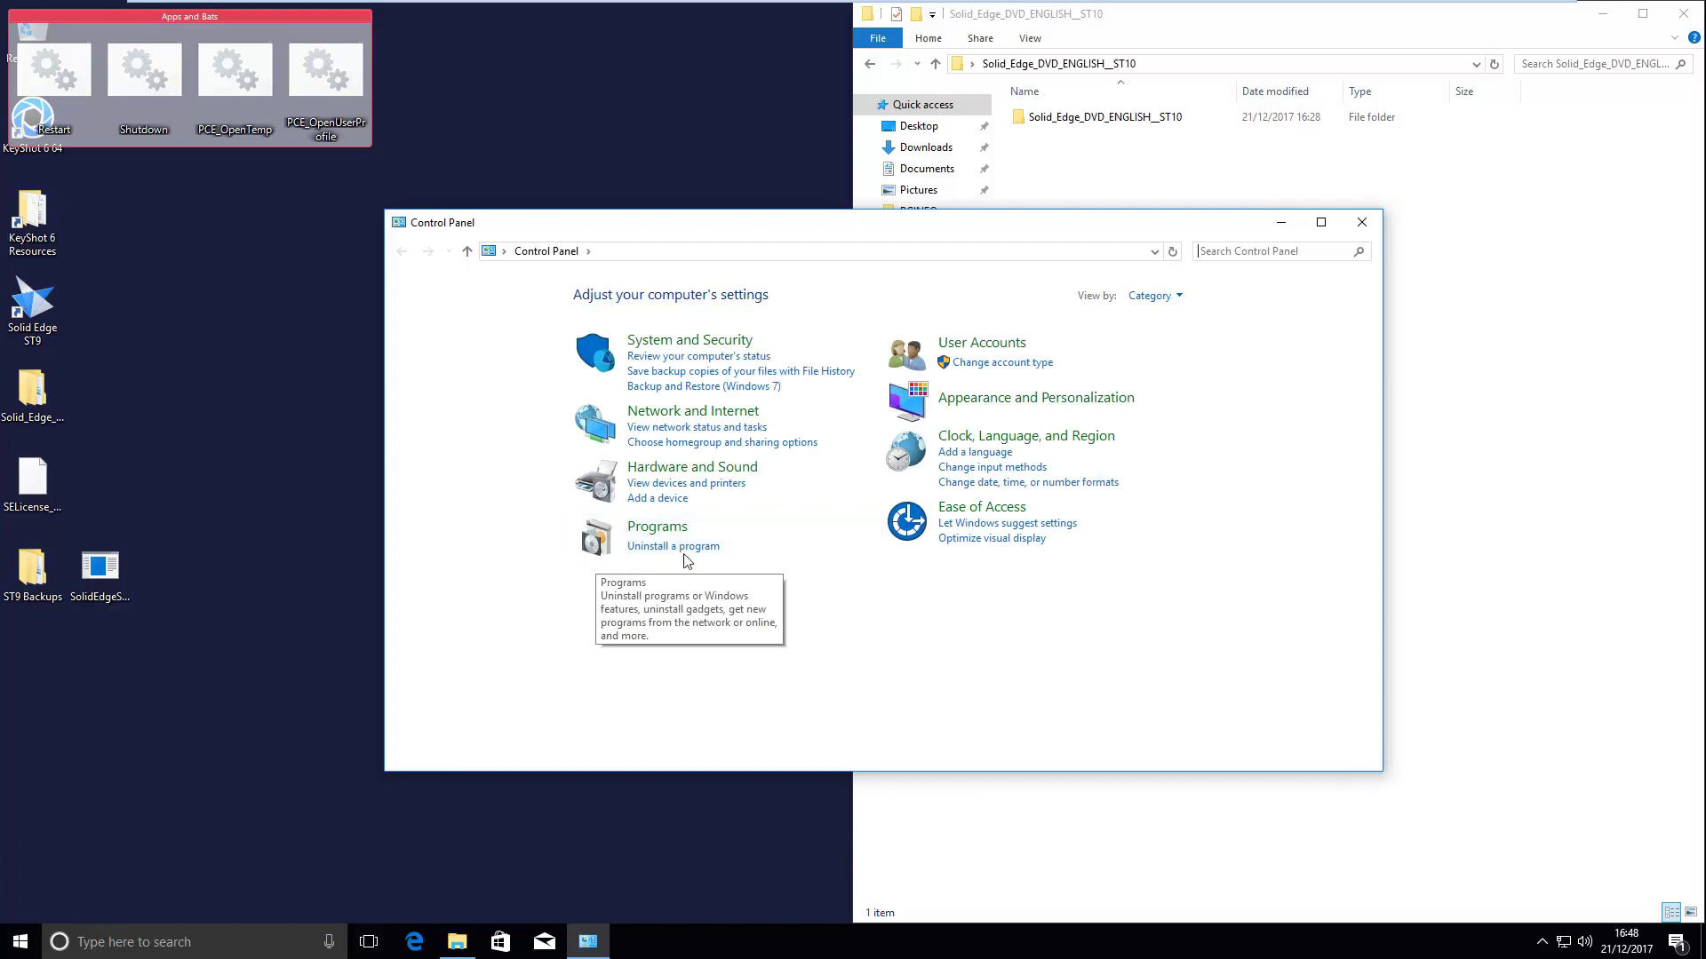
pyautogui.click(690, 546)
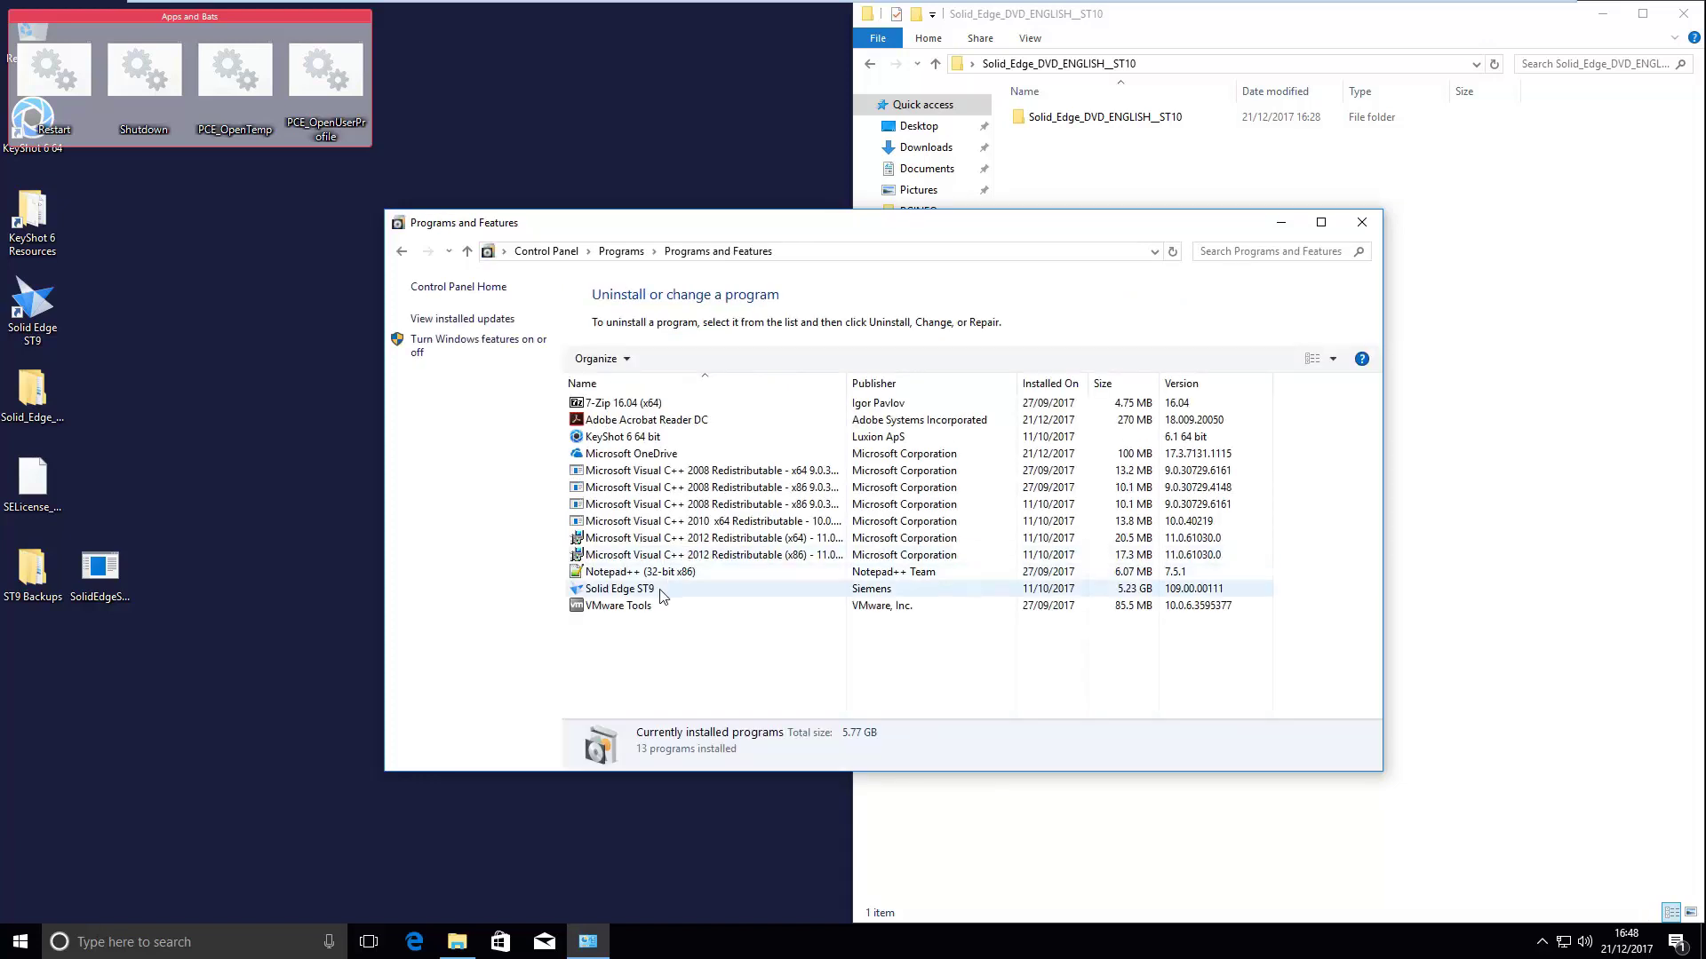
# - Uninstall Solid Edge ST9 and refresh the programs list
pyautogui.click(660, 590)
pyautogui.rightClick(660, 593)
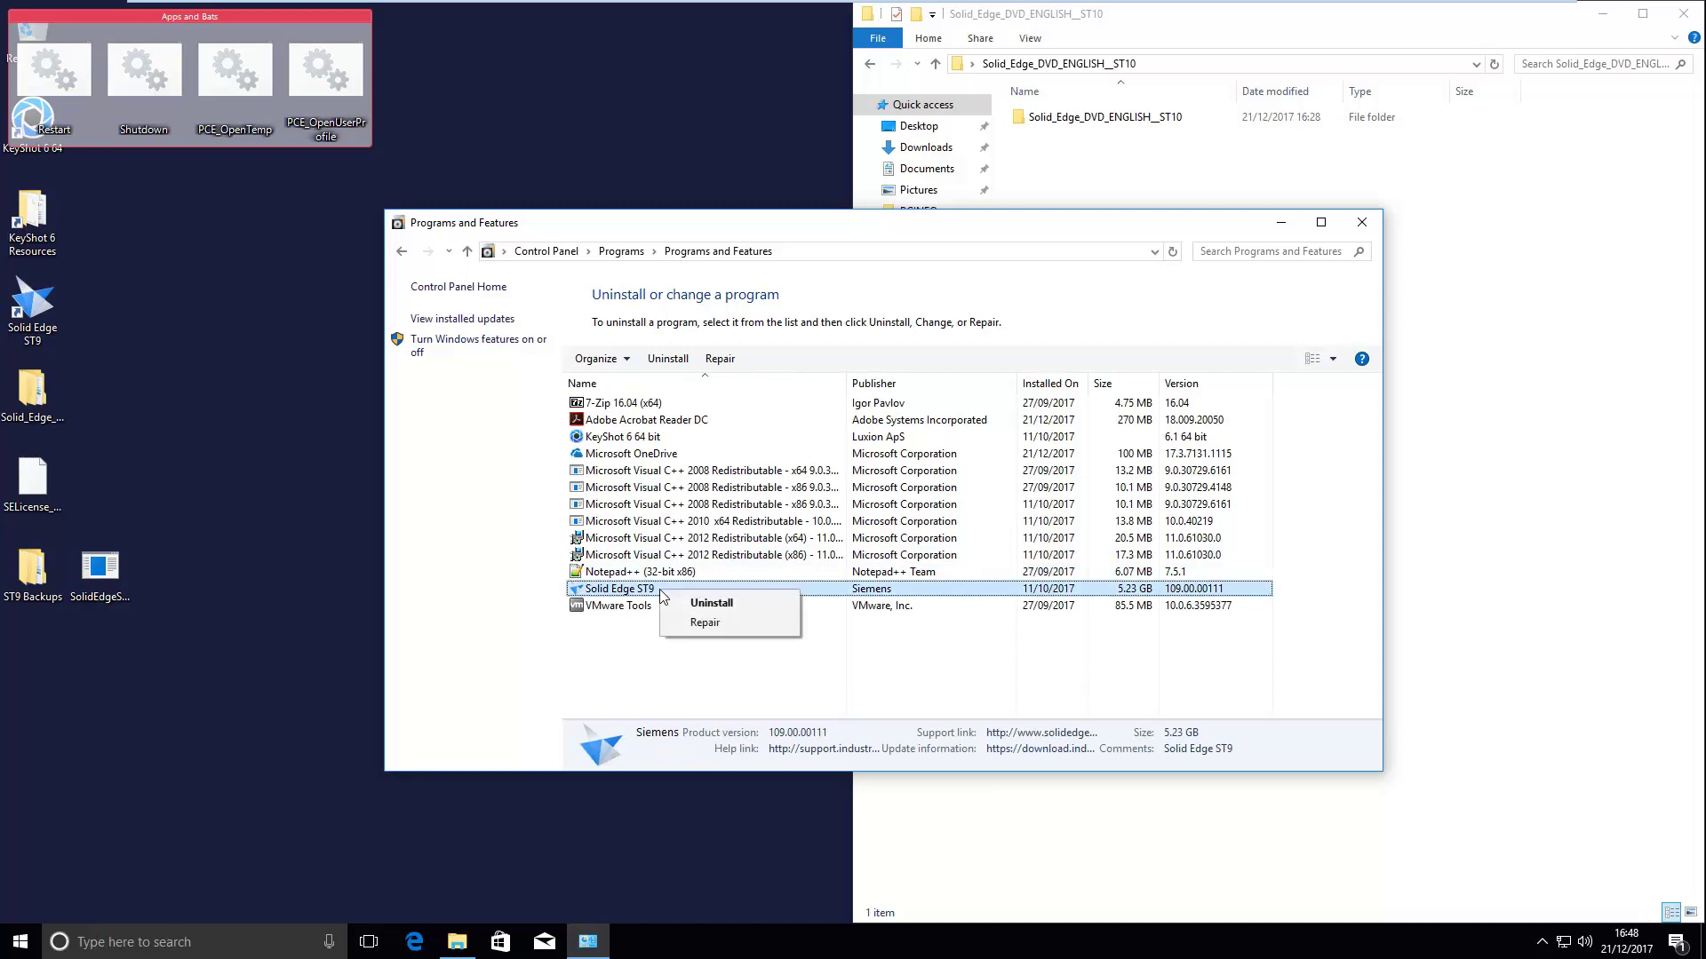
pyautogui.click(752, 601)
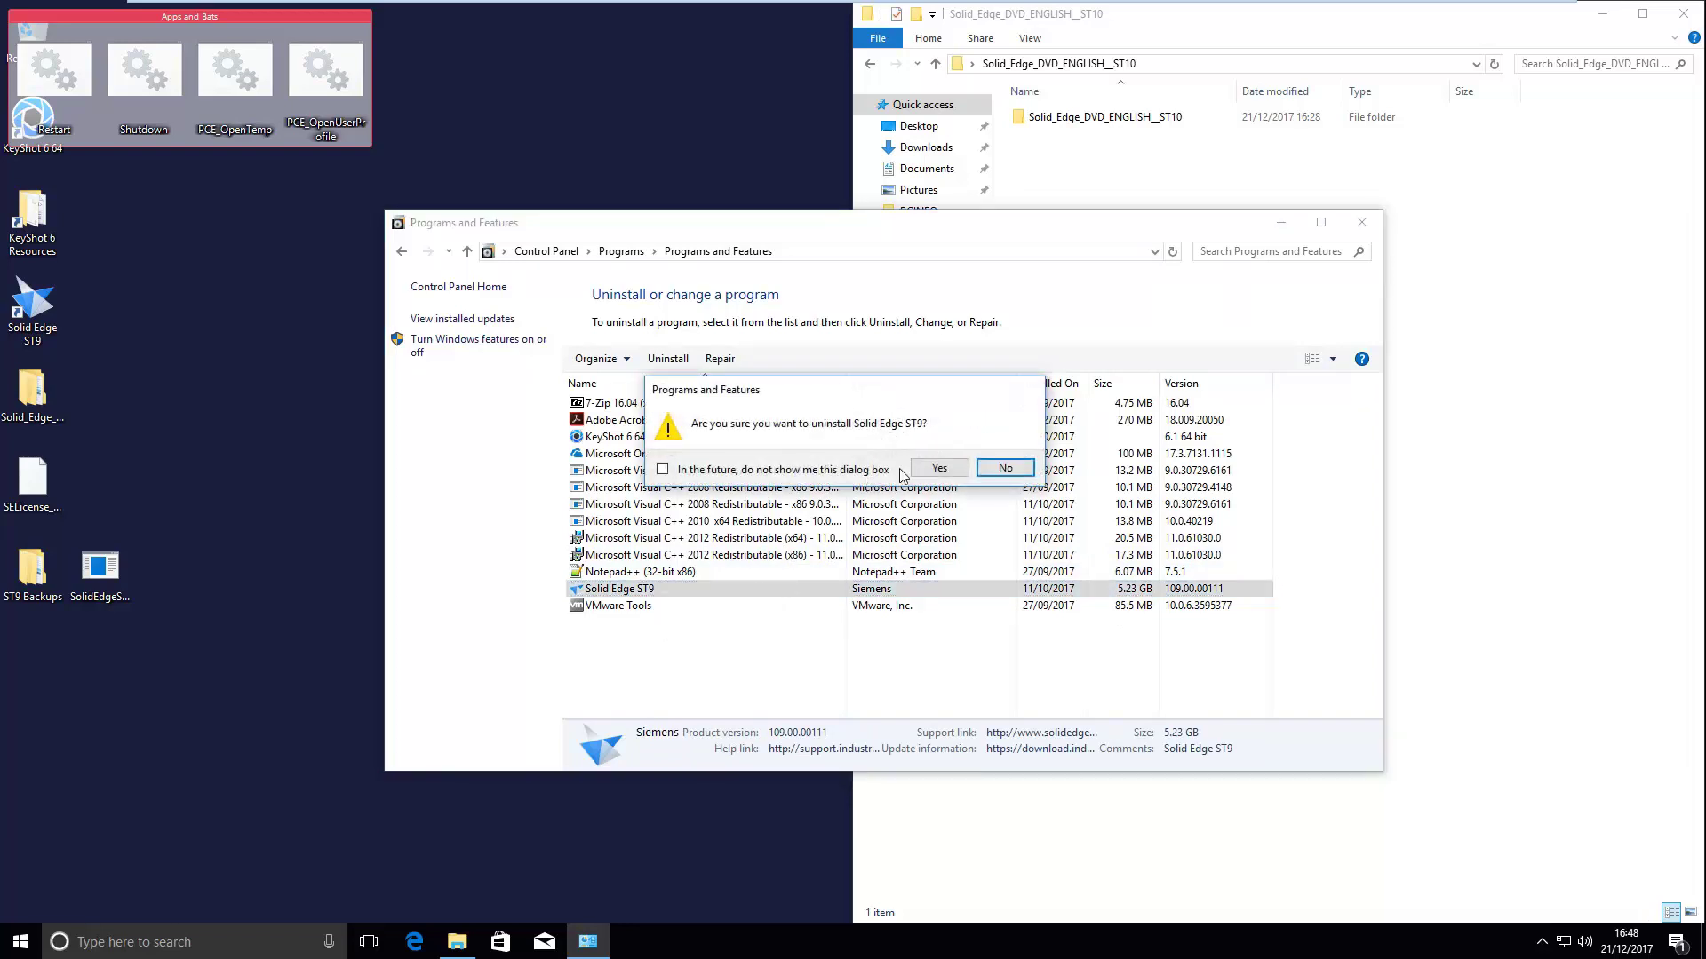
pyautogui.click(939, 468)
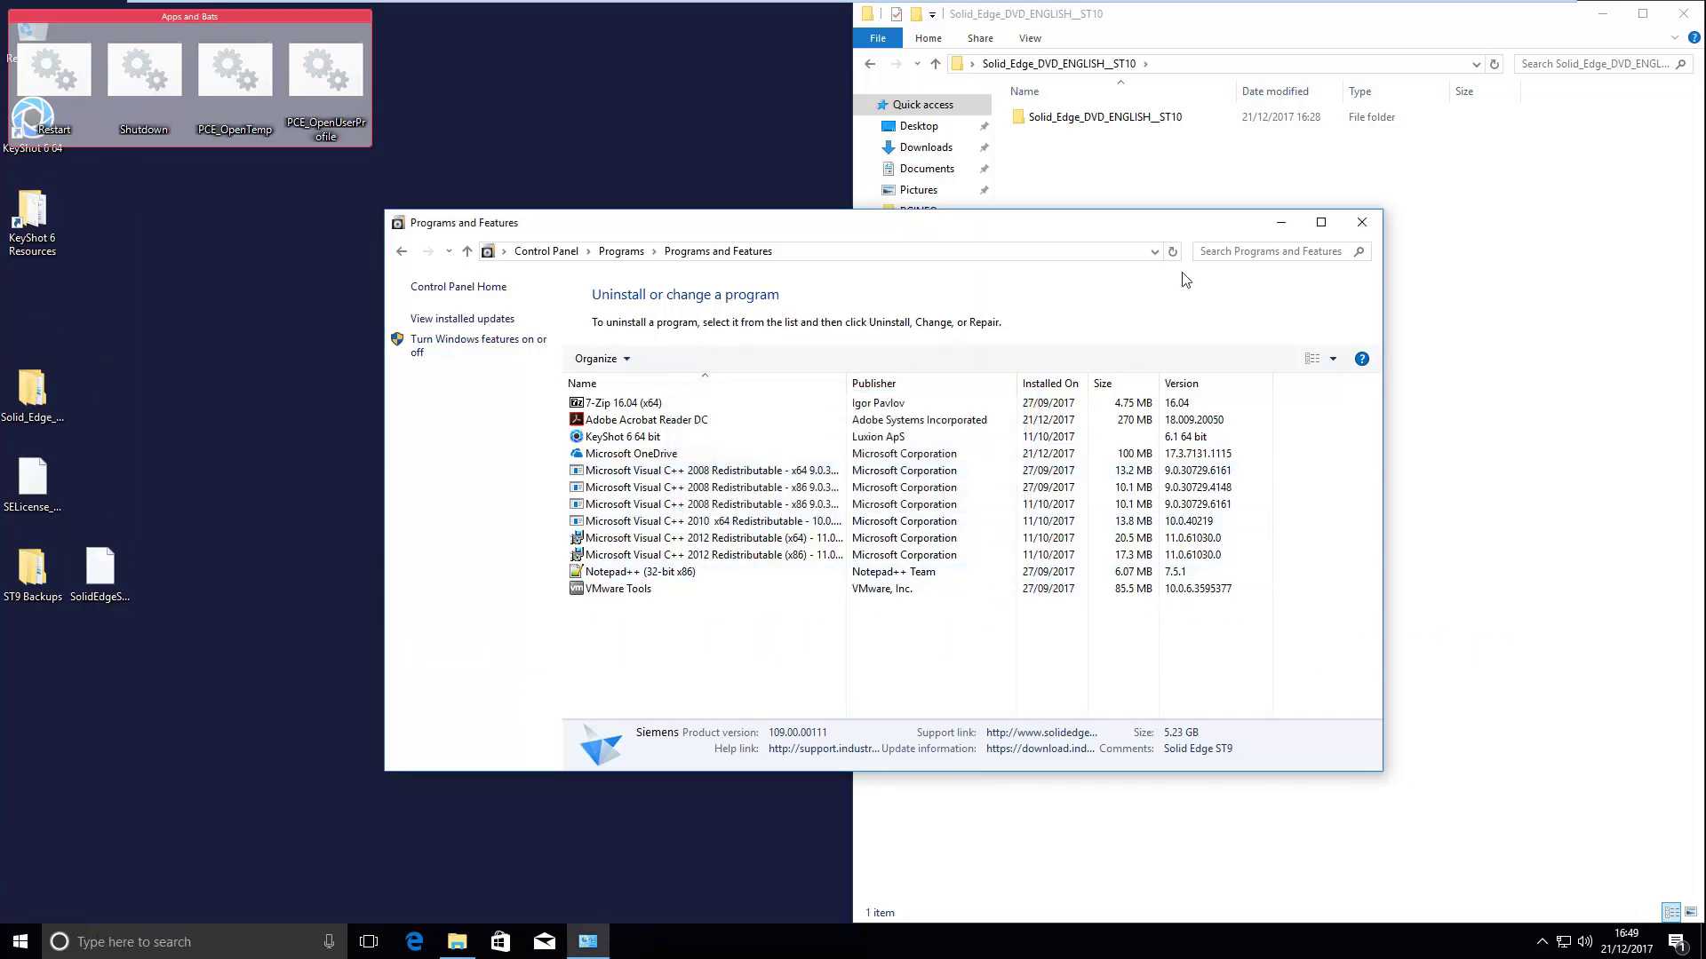
pyautogui.click(1172, 252)
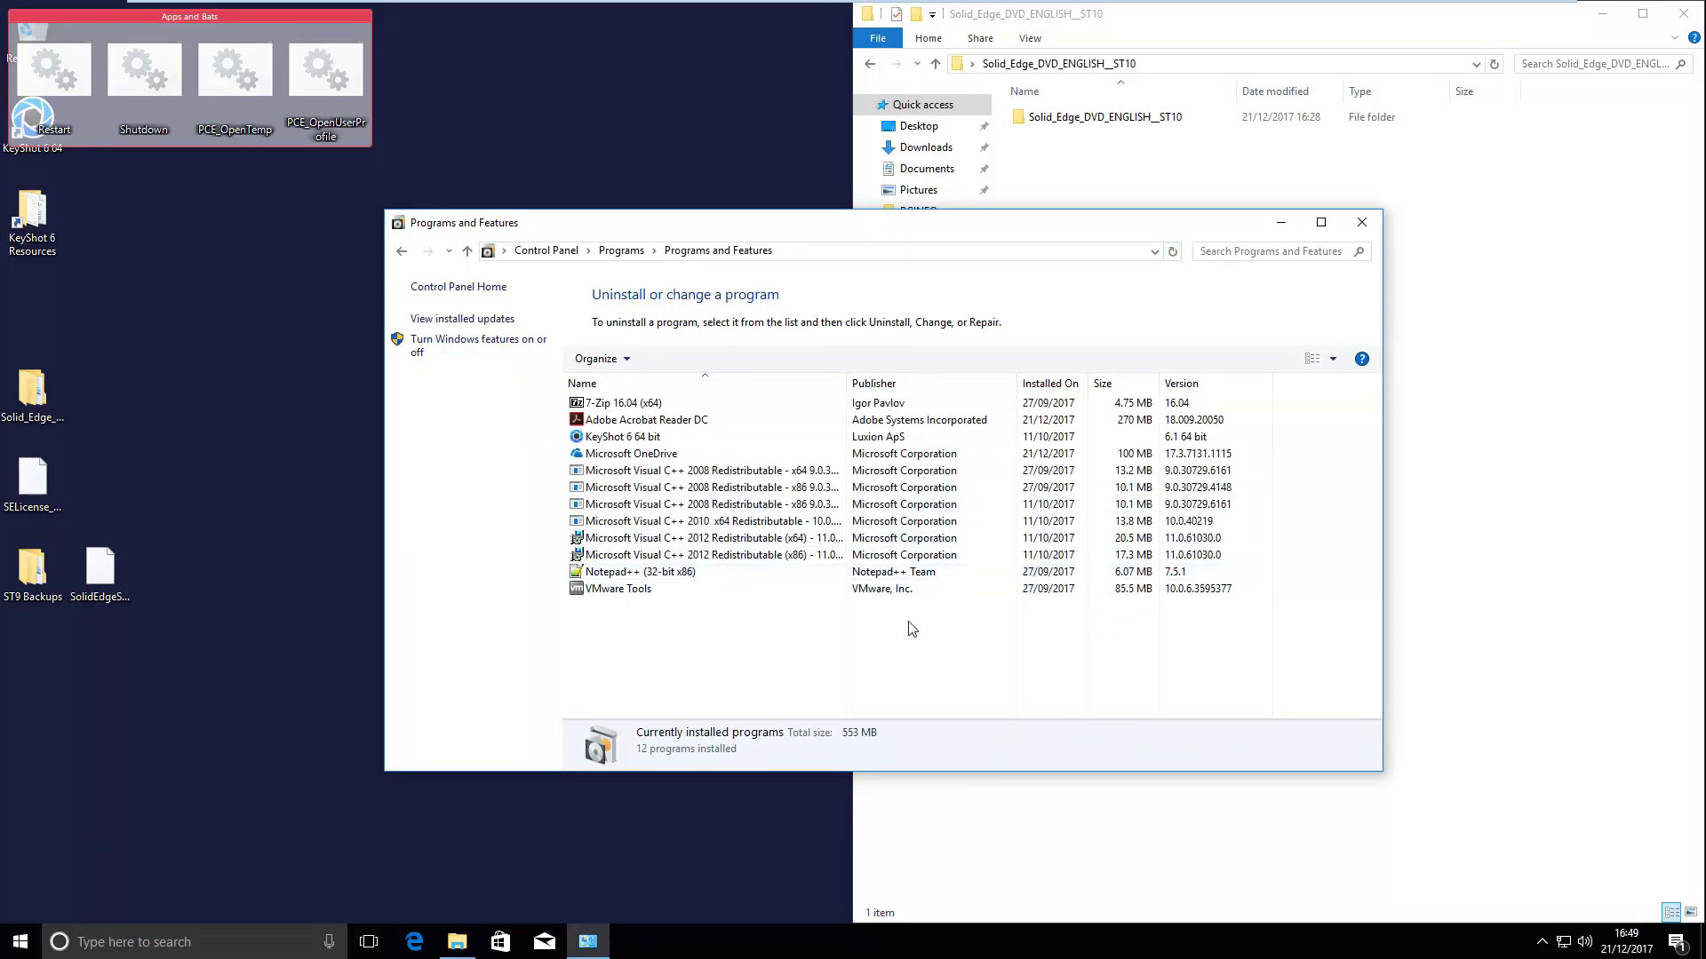
# - Browse to the DVD's Solid Edge\SptTools\SECleanup folder and run SECleanupAll.exe as administrator
pyautogui.click(1371, 228)
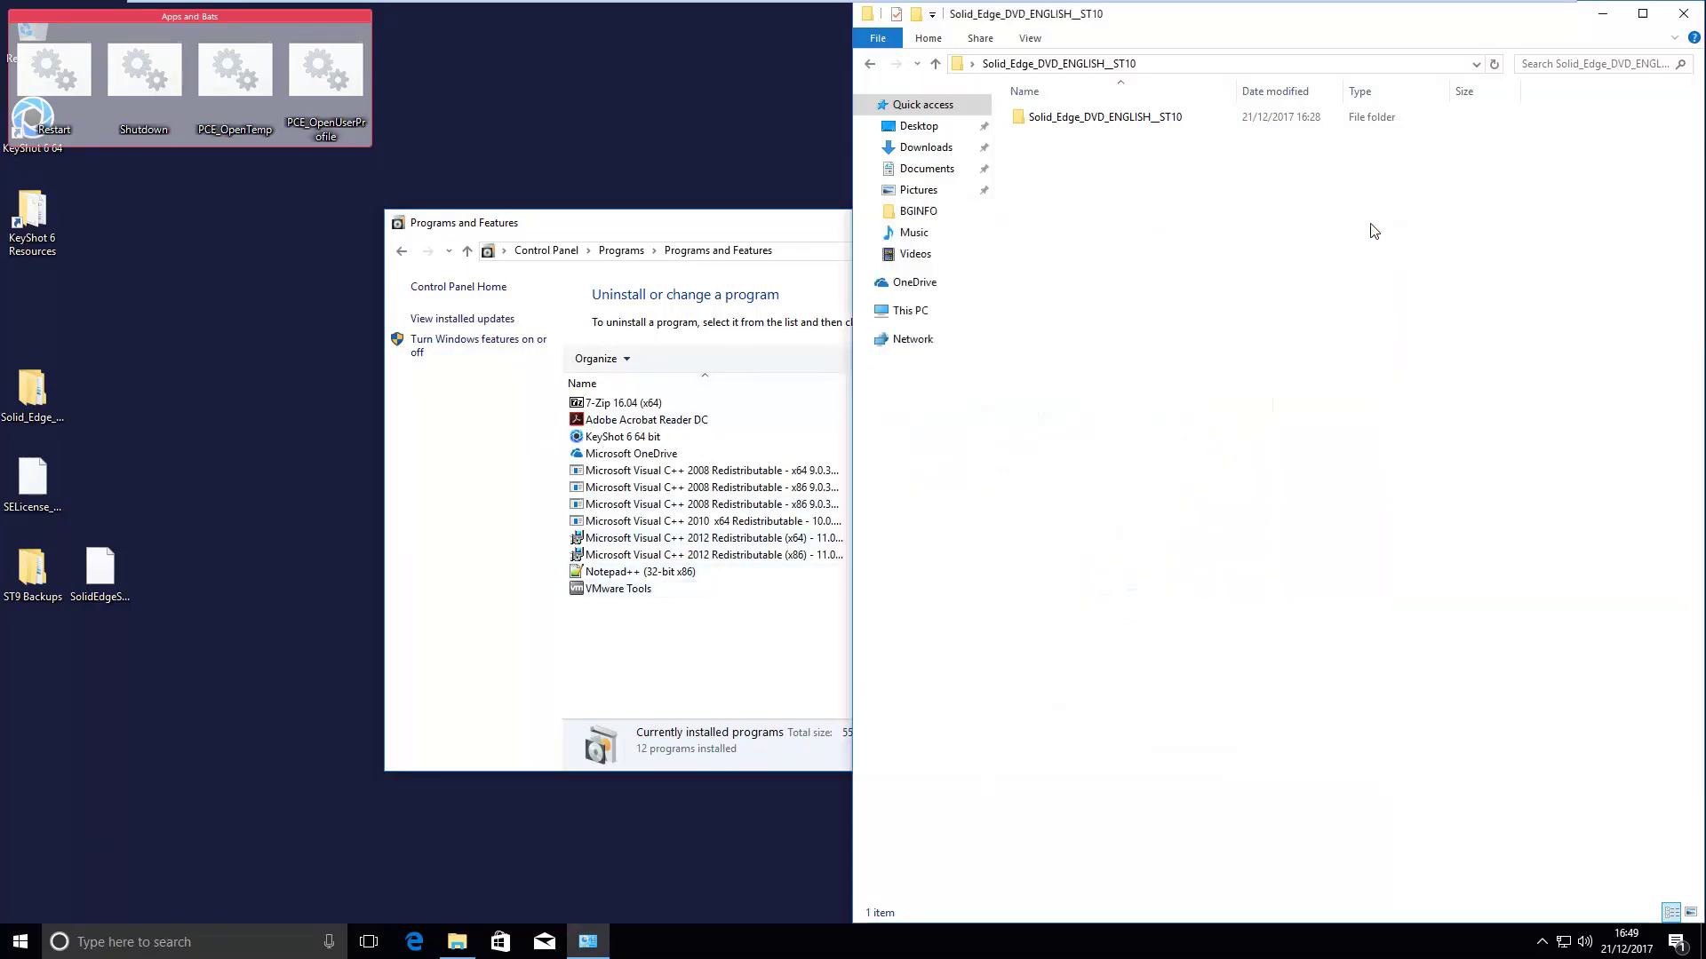
pyautogui.click(57, 407)
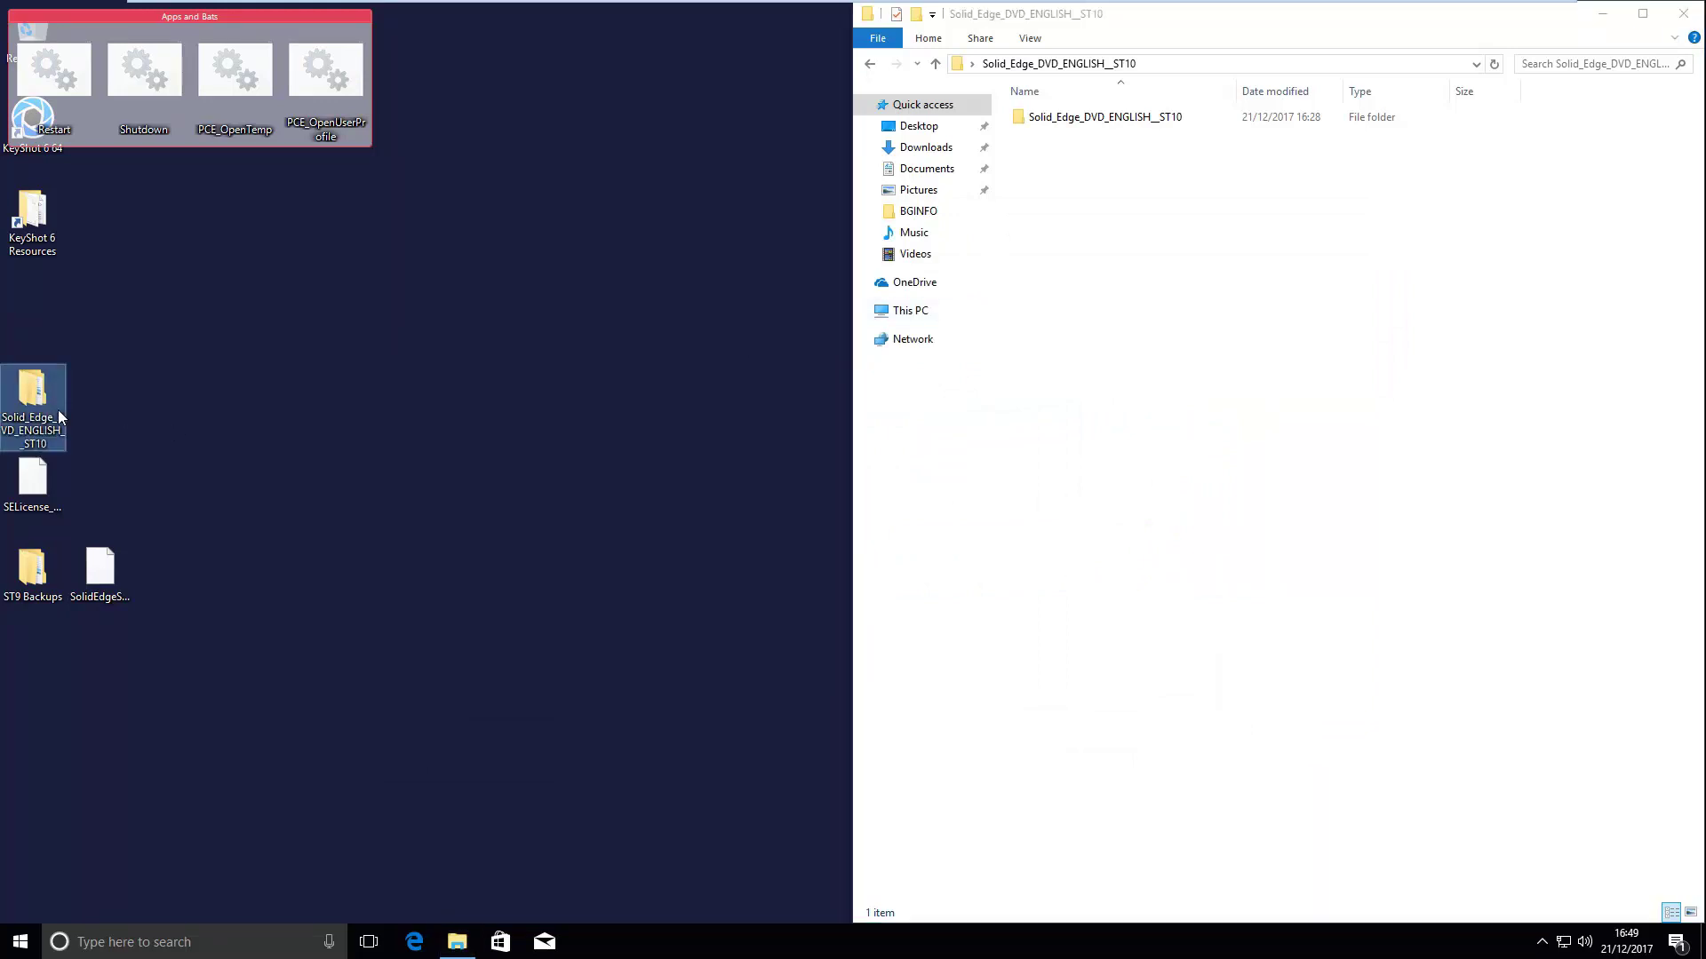
pyautogui.doubleClick(1313, 124)
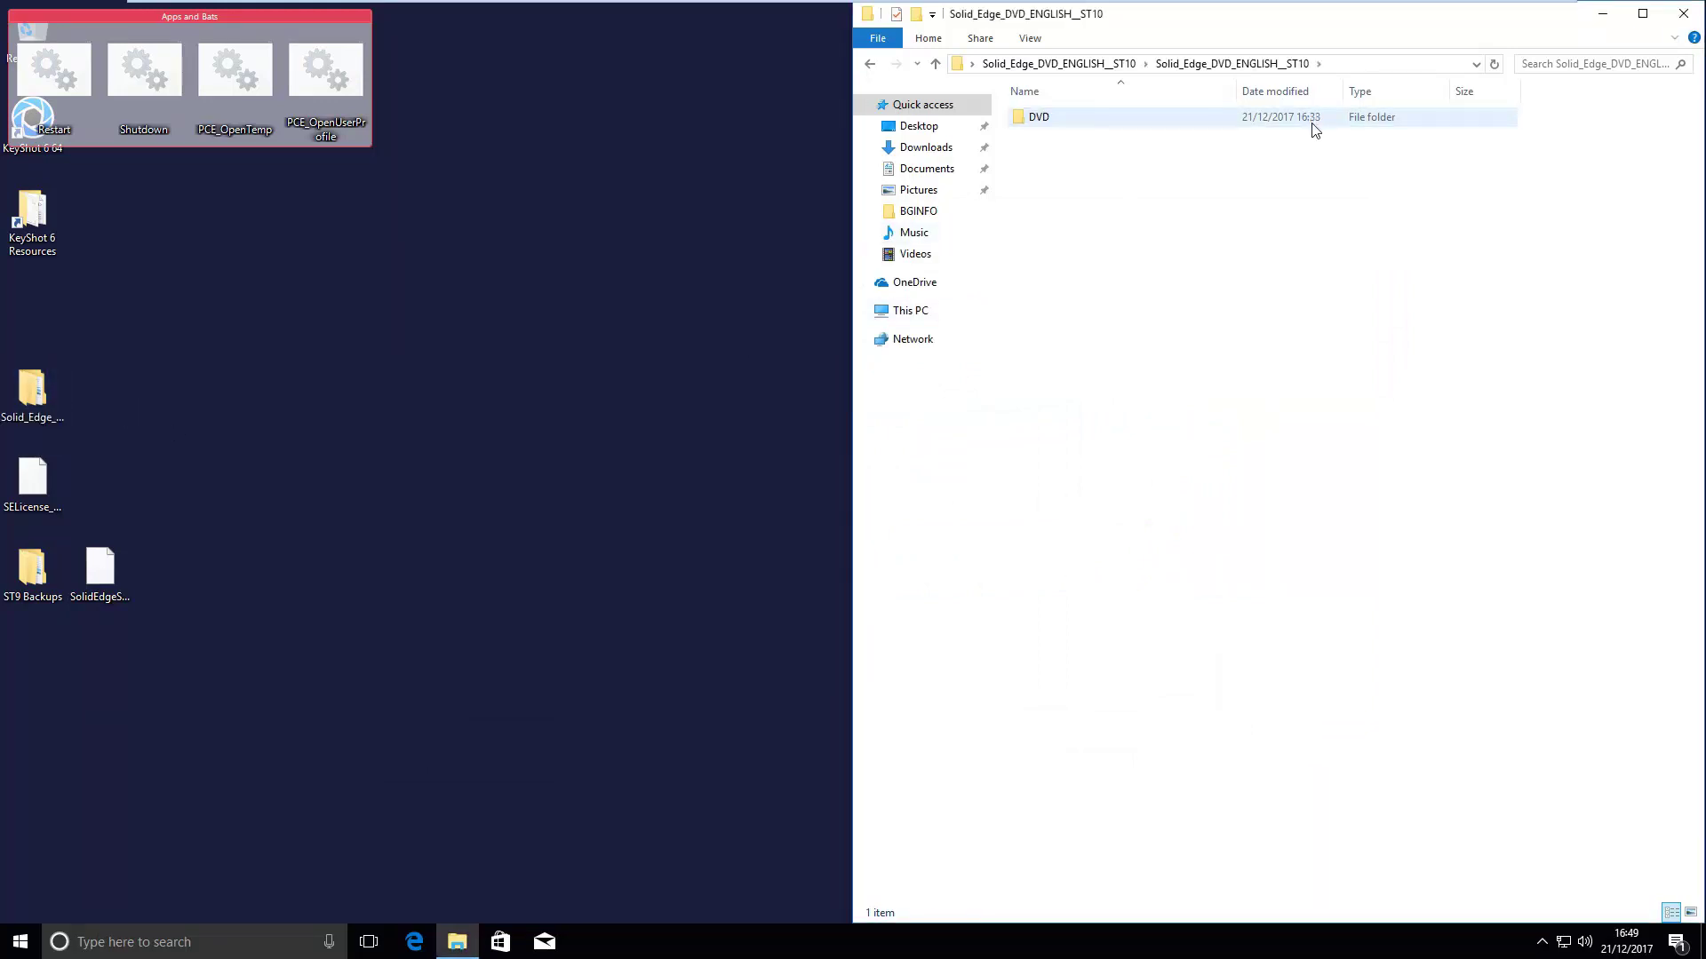
pyautogui.doubleClick(1313, 124)
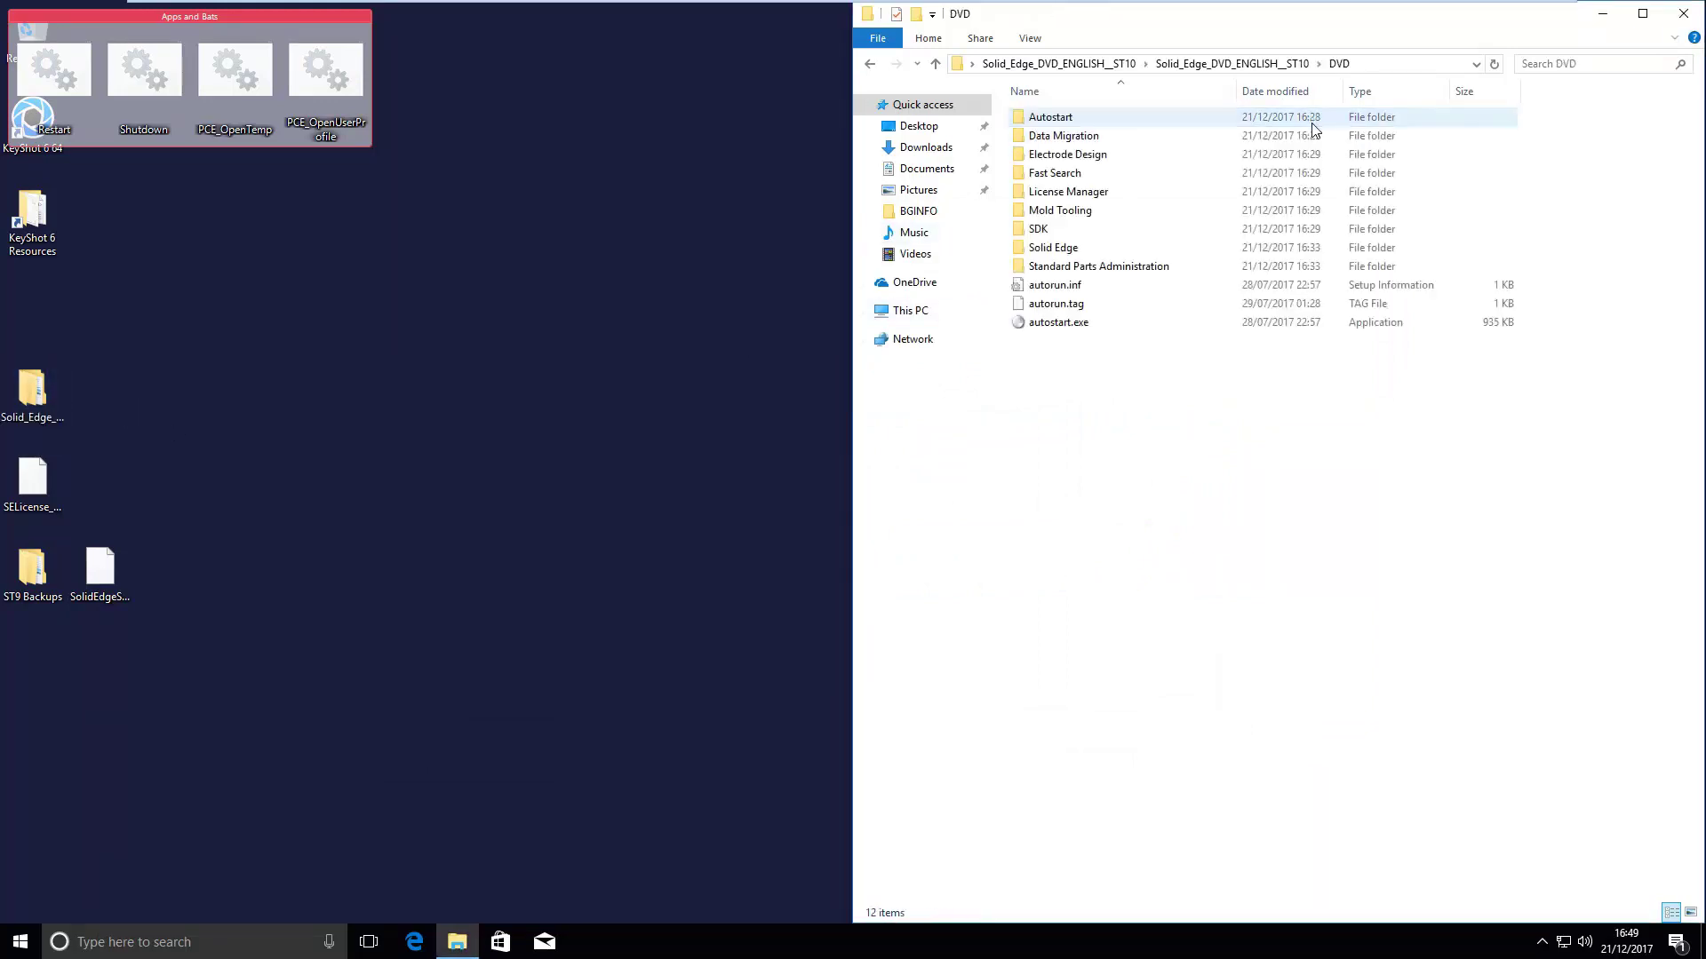
pyautogui.doubleClick(1085, 248)
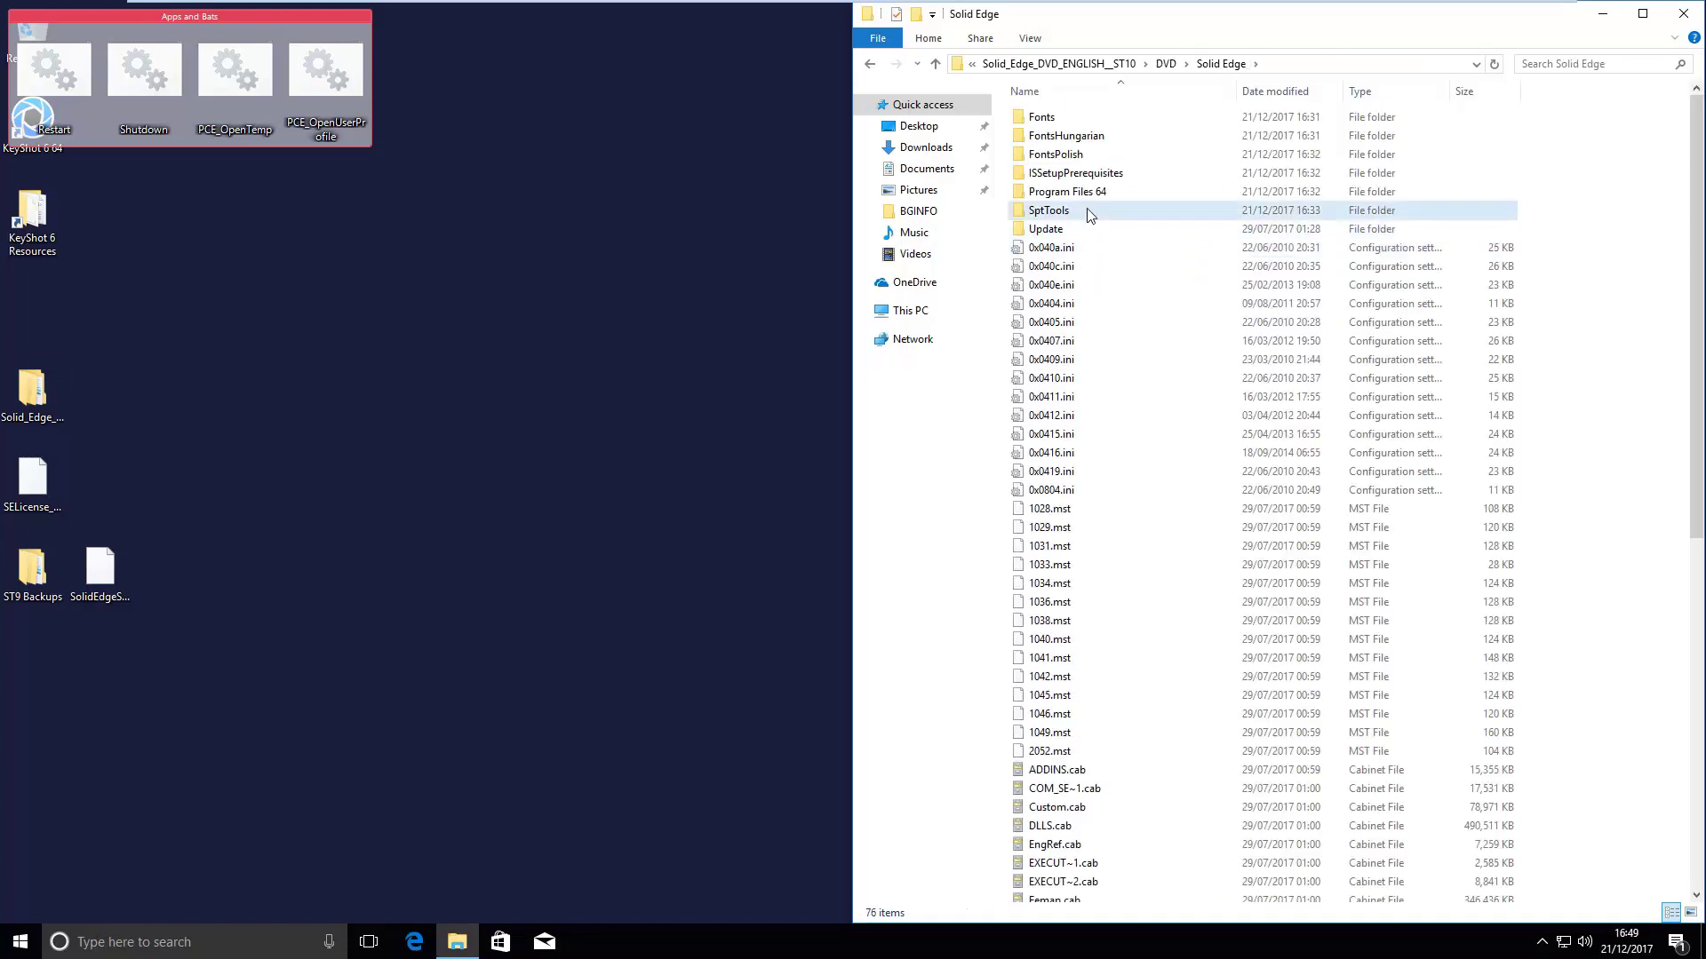
pyautogui.doubleClick(1089, 214)
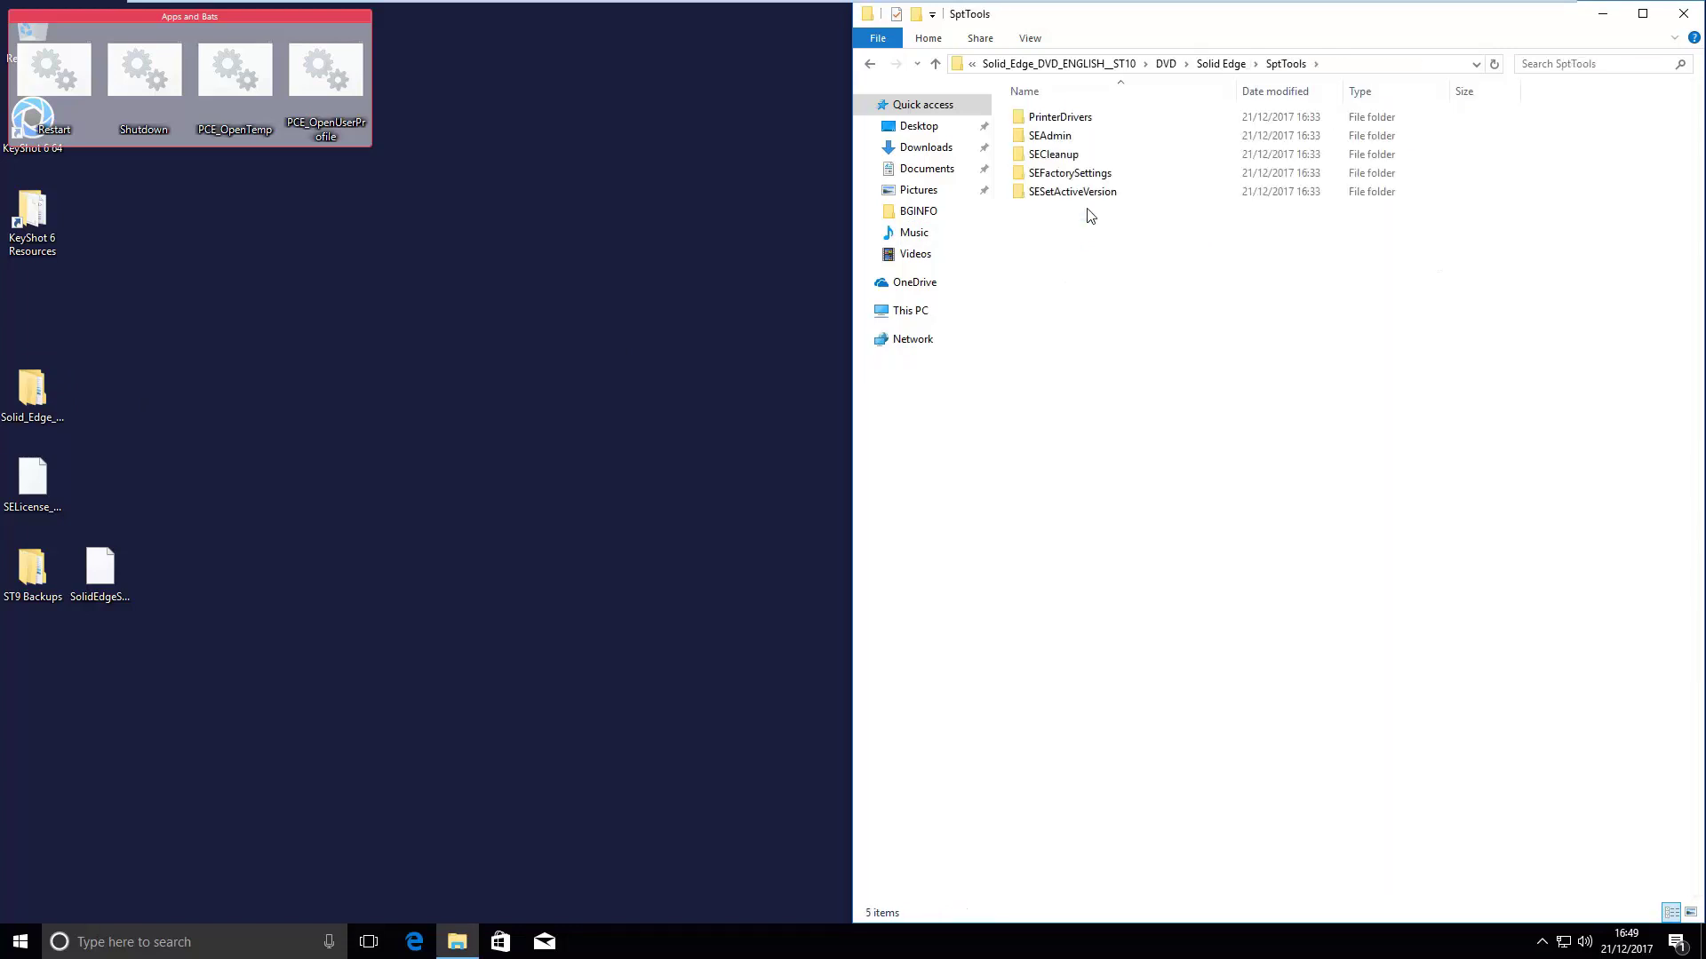
pyautogui.doubleClick(1189, 160)
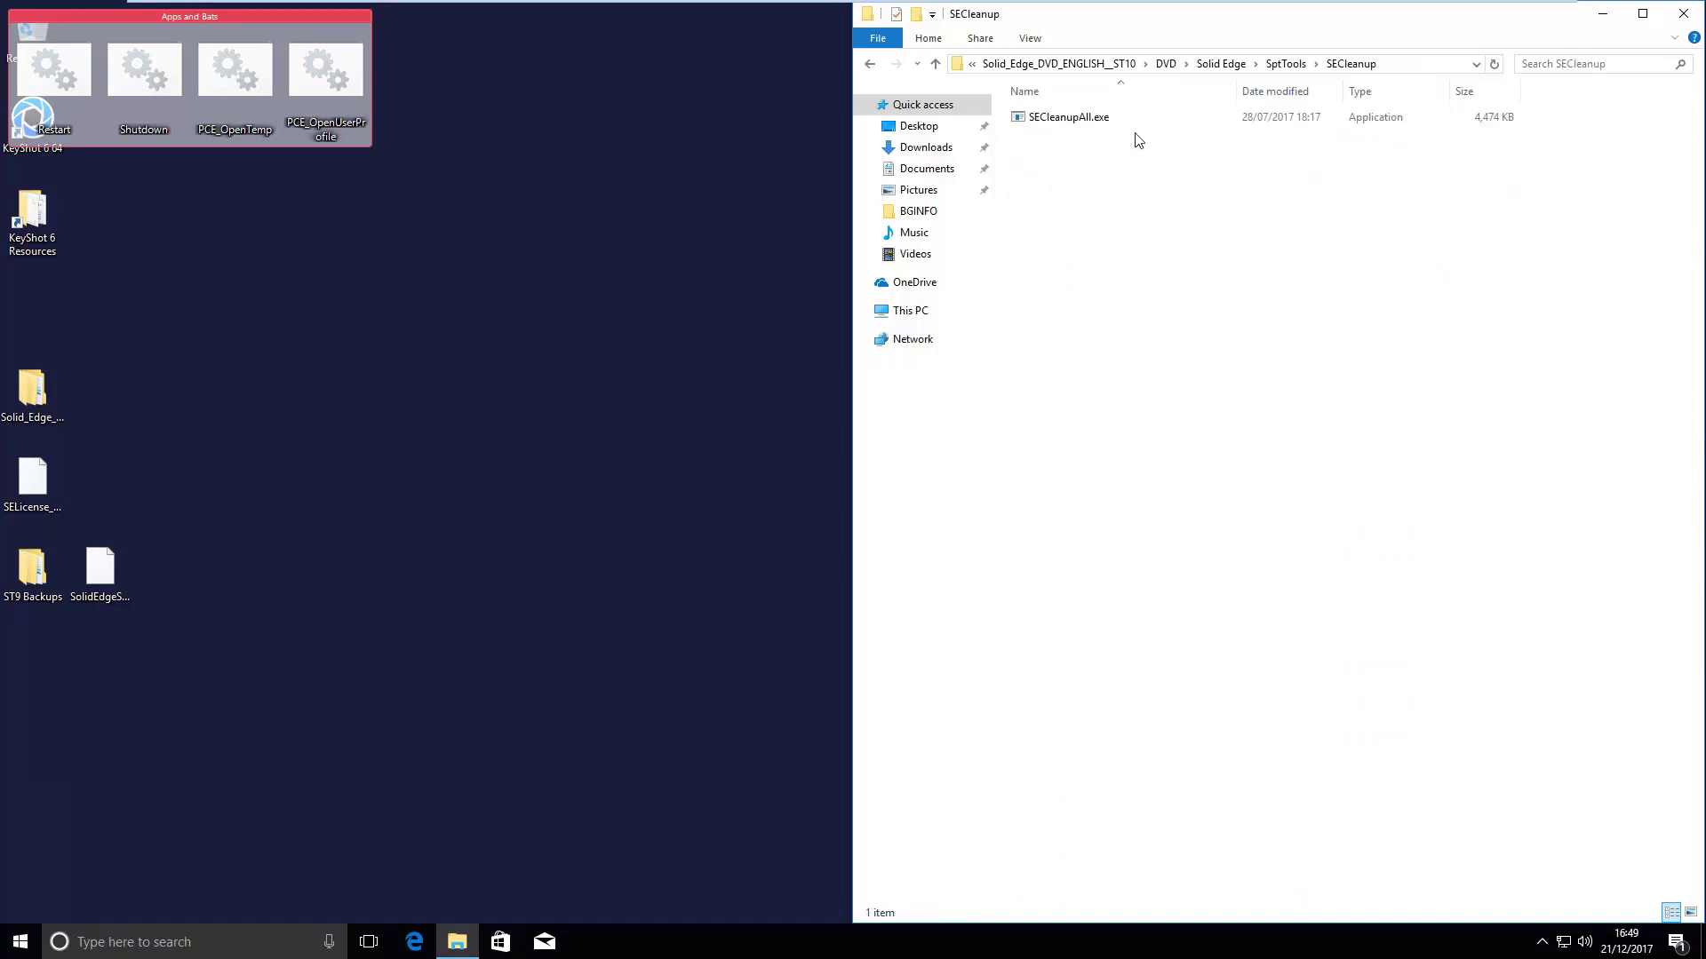
pyautogui.rightClick(1094, 121)
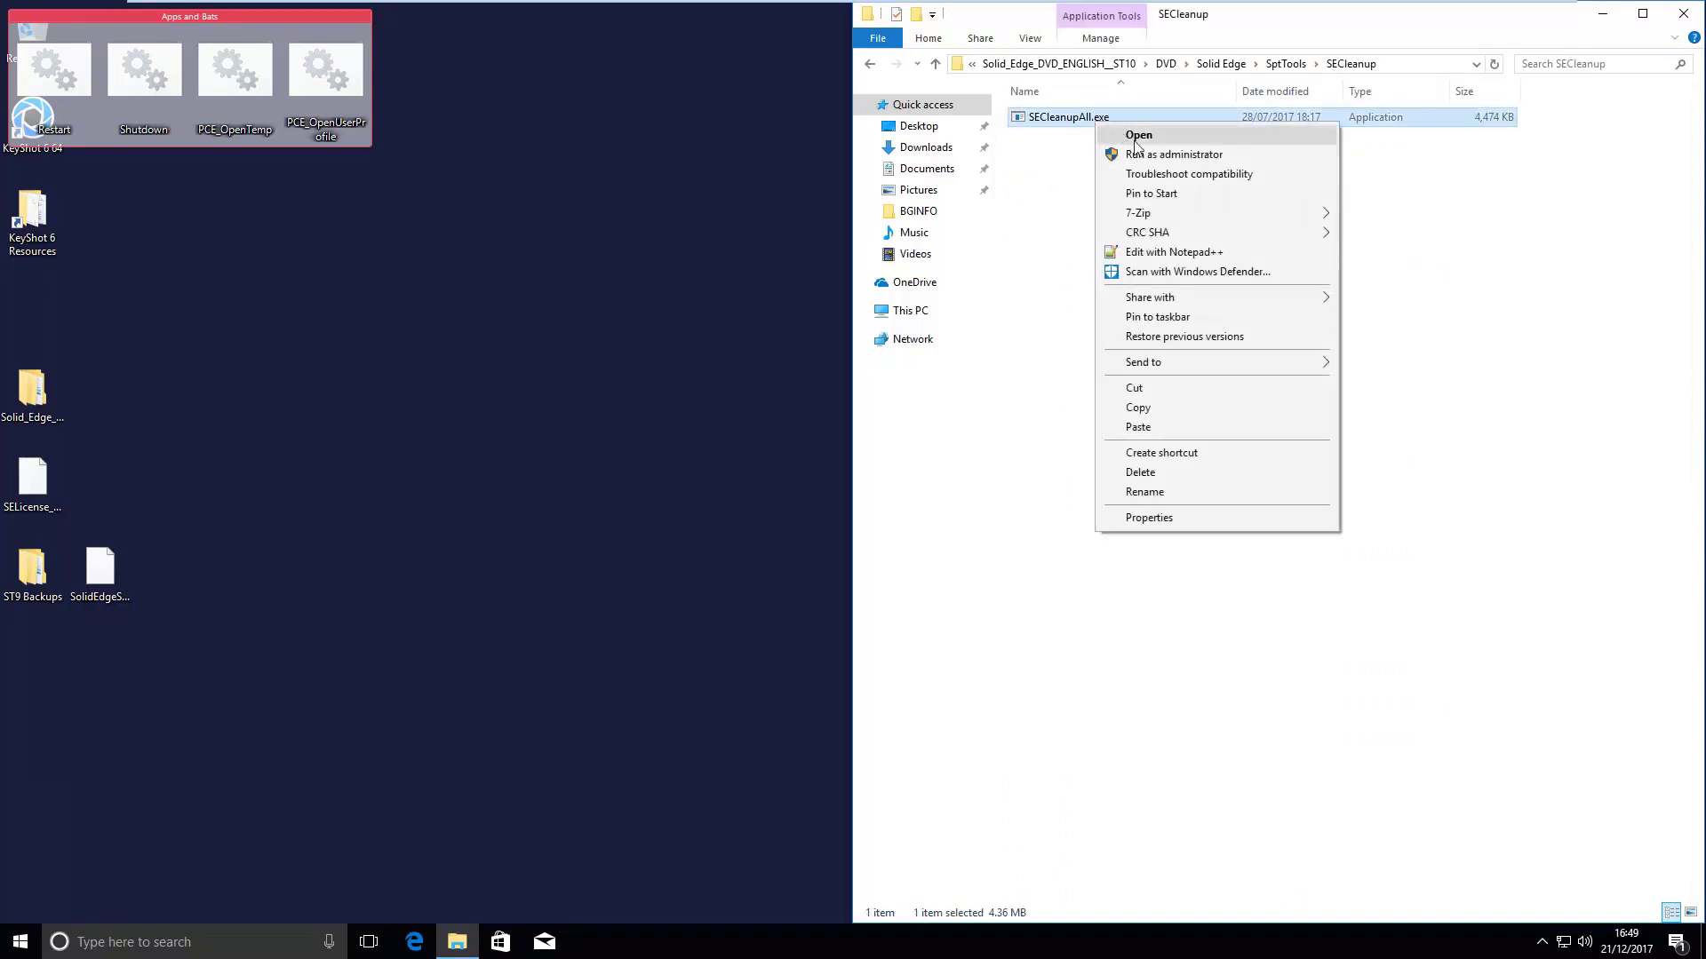
pyautogui.click(1141, 155)
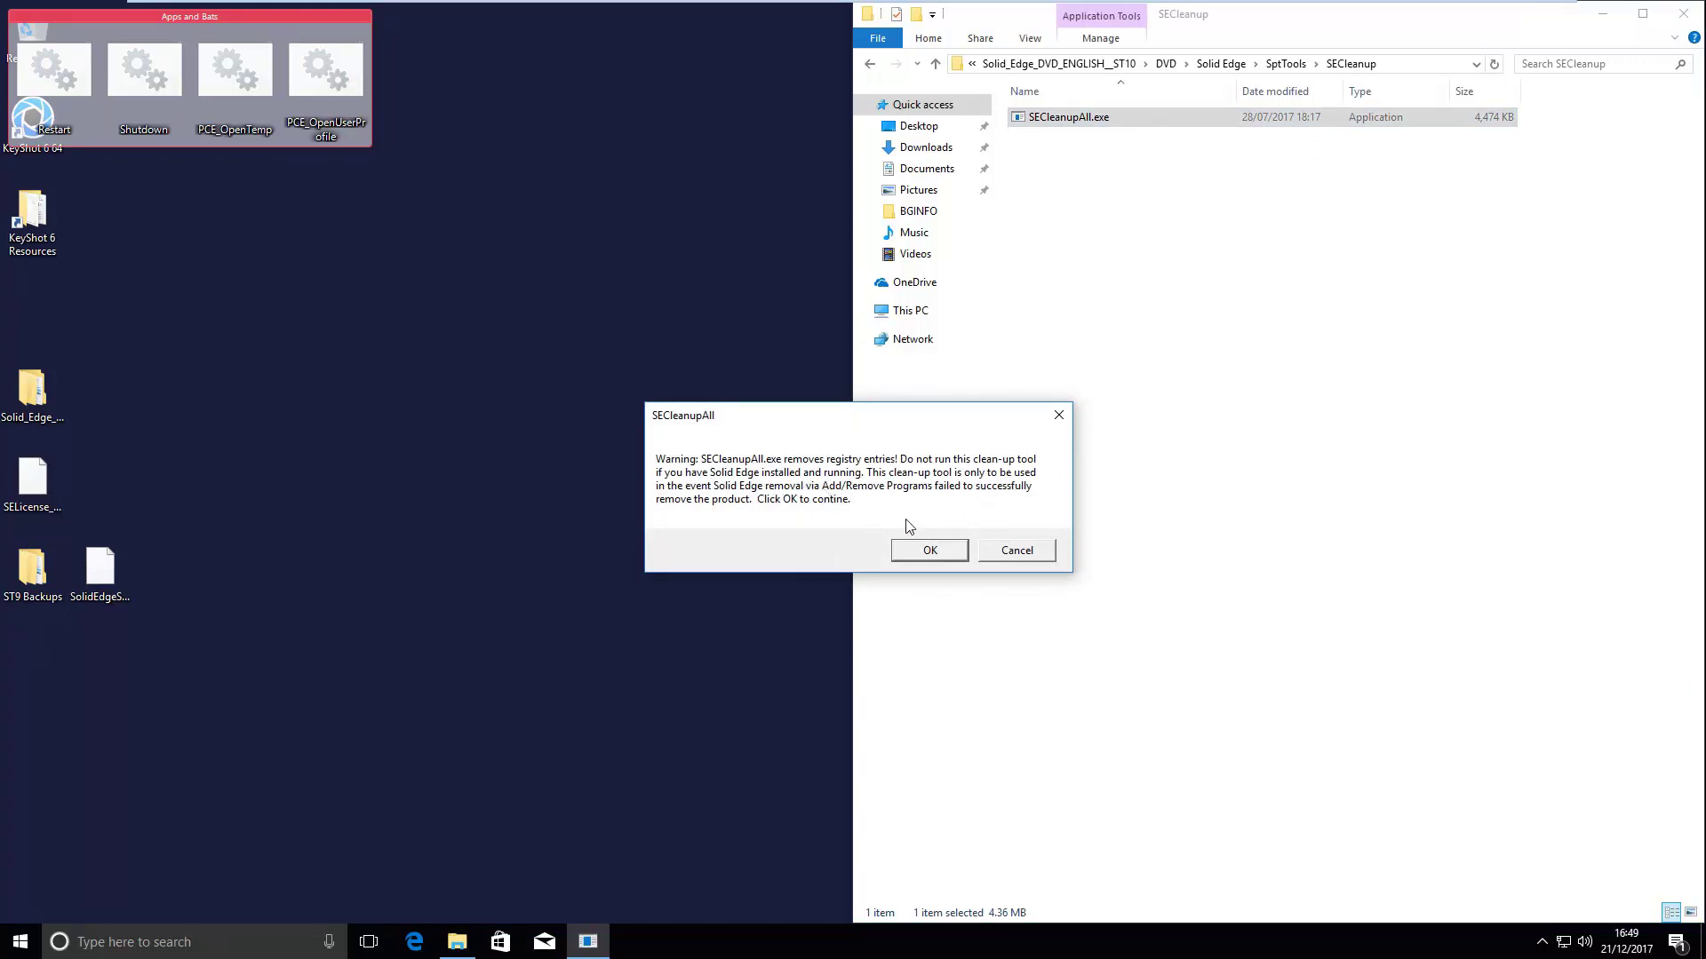
# - Confirm the SECleanupAll registry clean-up and acknowledge its completion
pyautogui.click(924, 550)
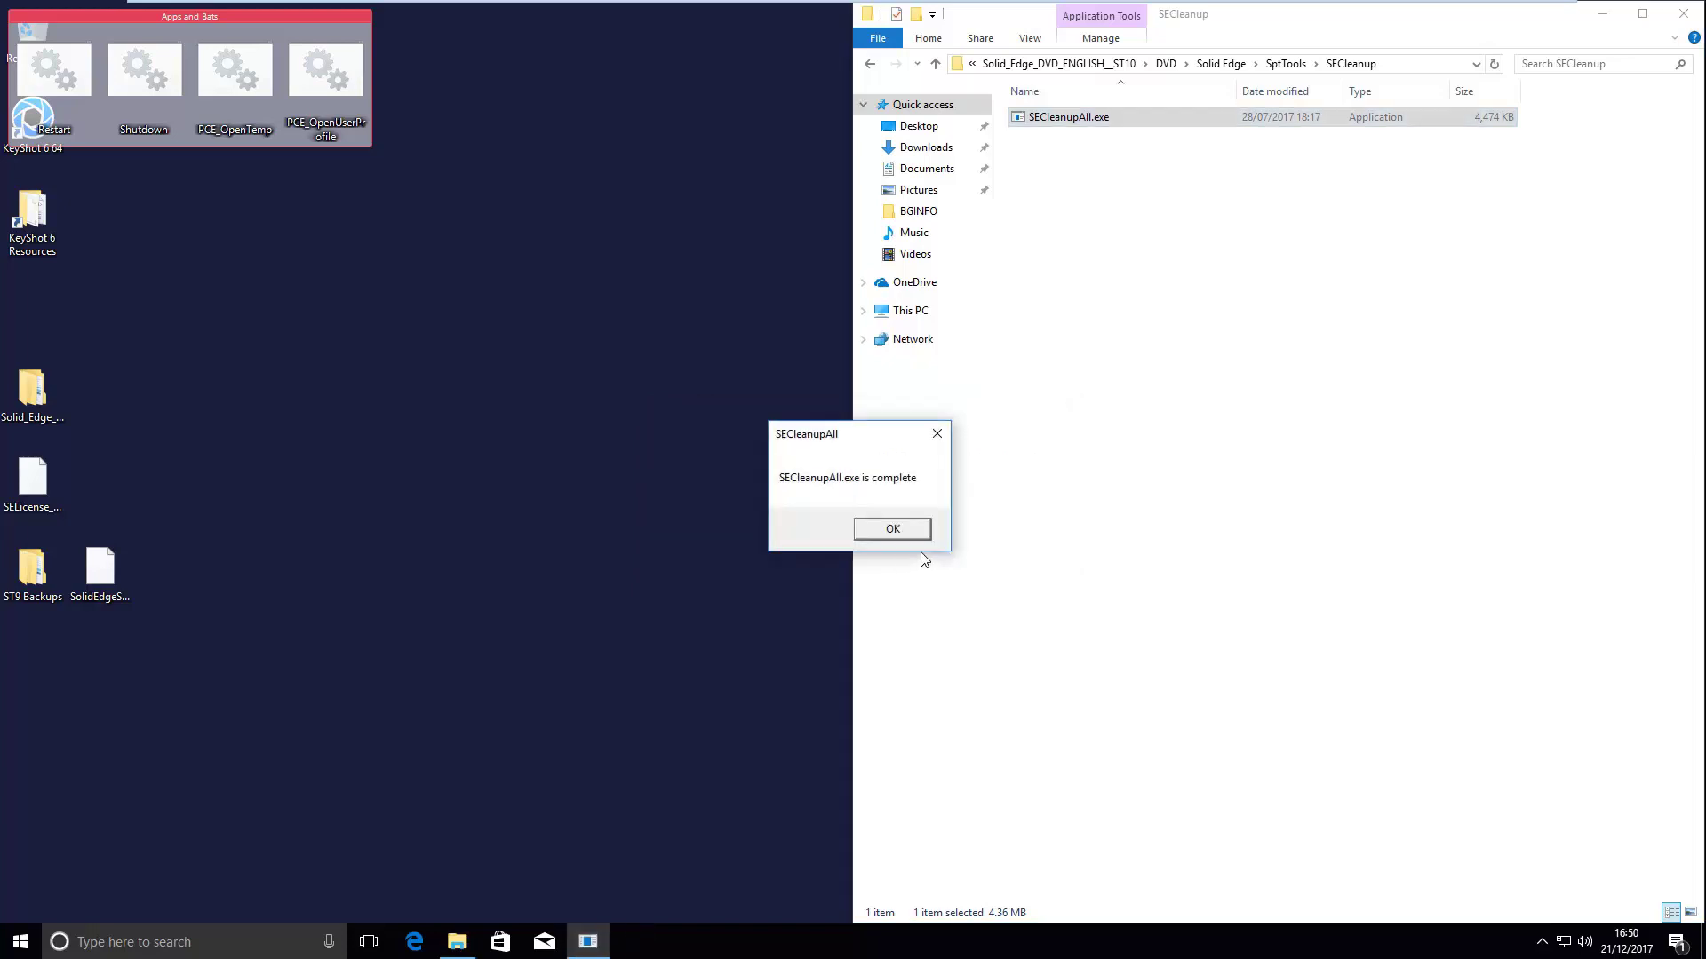
pyautogui.click(910, 525)
pyautogui.click(1285, 327)
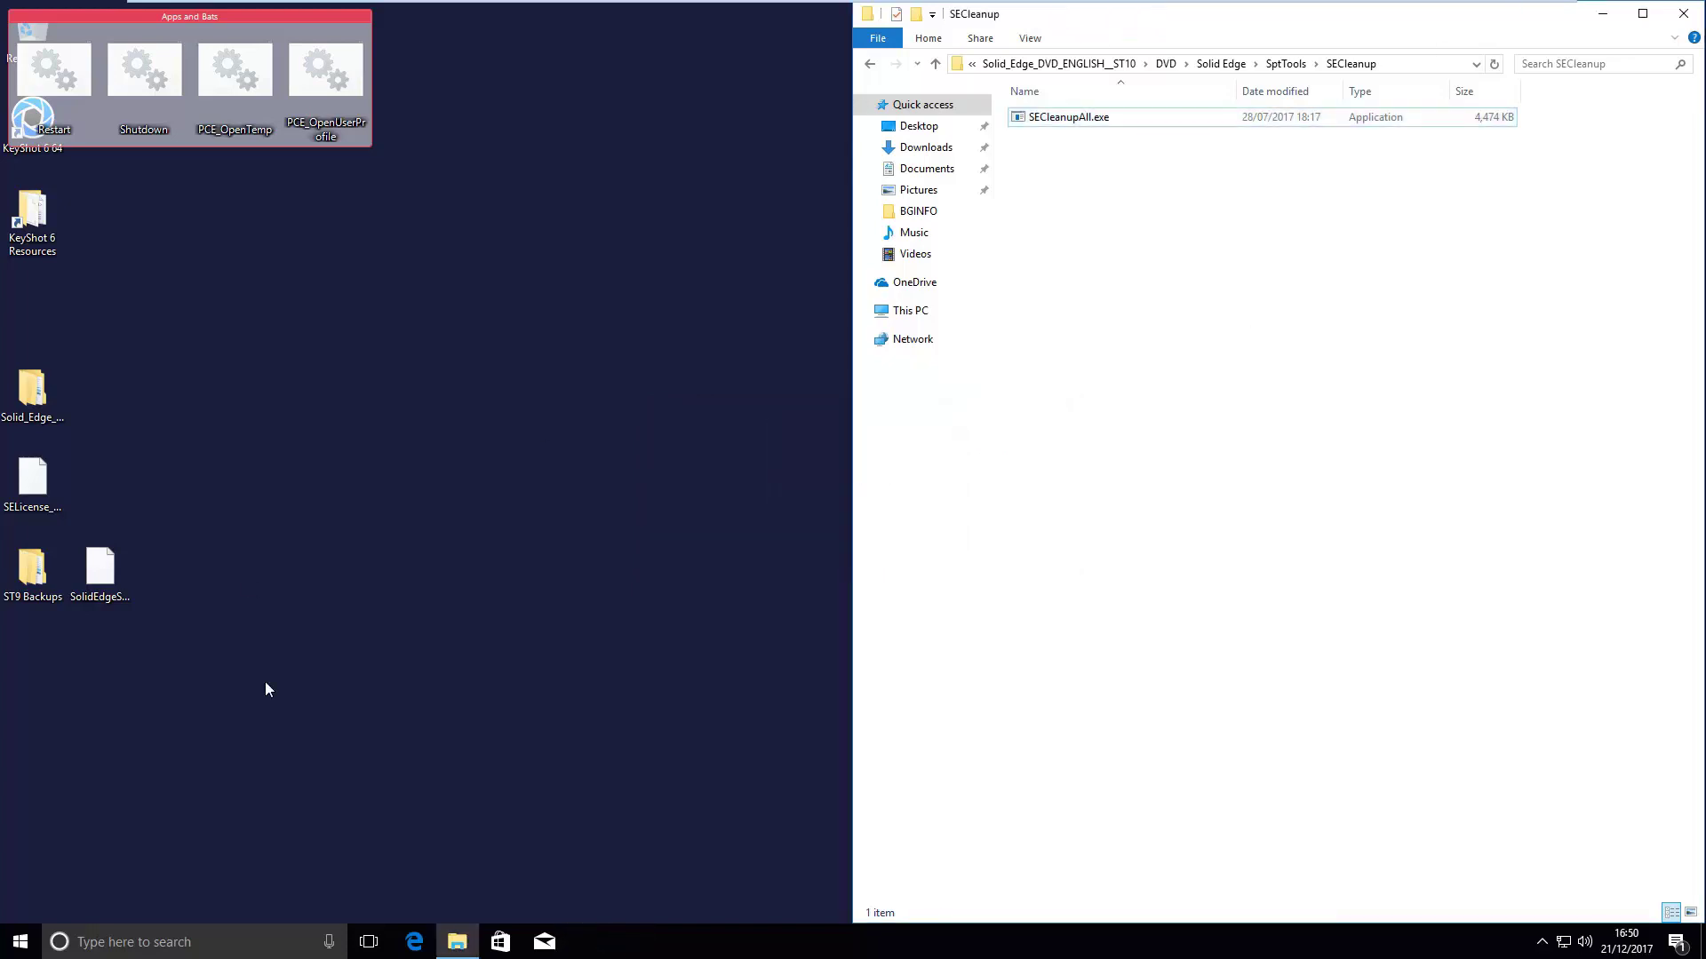
# - Check C:\Program Files for leftover Solid Edge folders, then close the window
pyautogui.press('super+e')
pyautogui.click(542, 612)
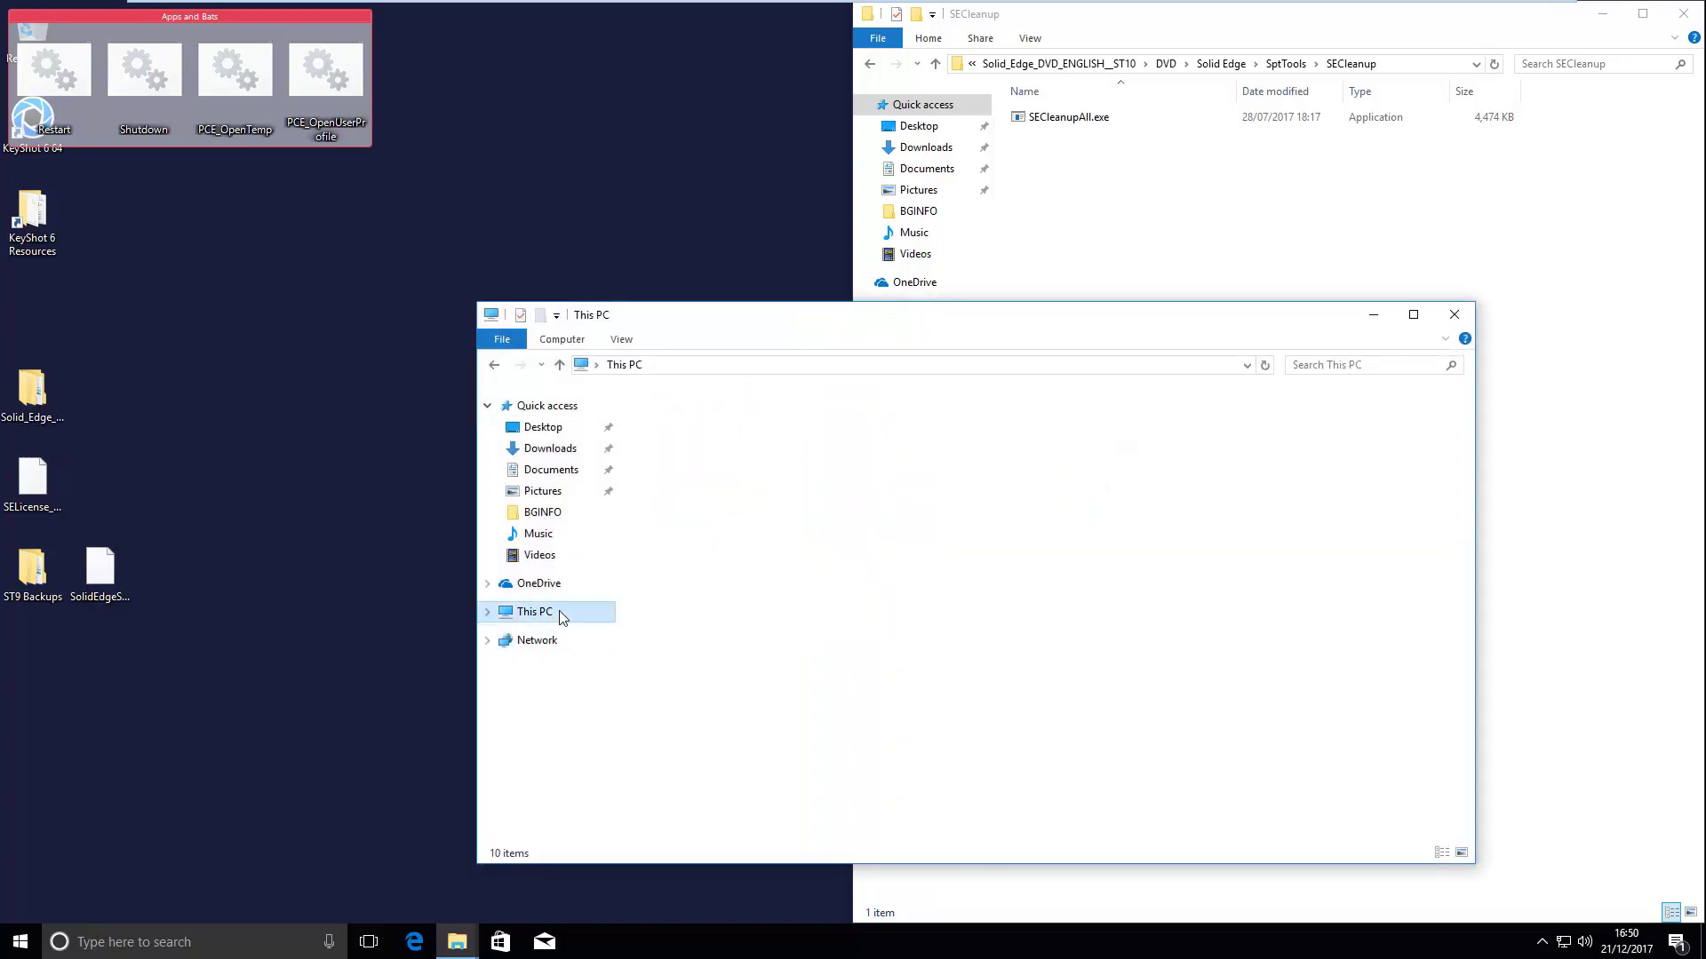
pyautogui.doubleClick(793, 554)
pyautogui.doubleClick(713, 476)
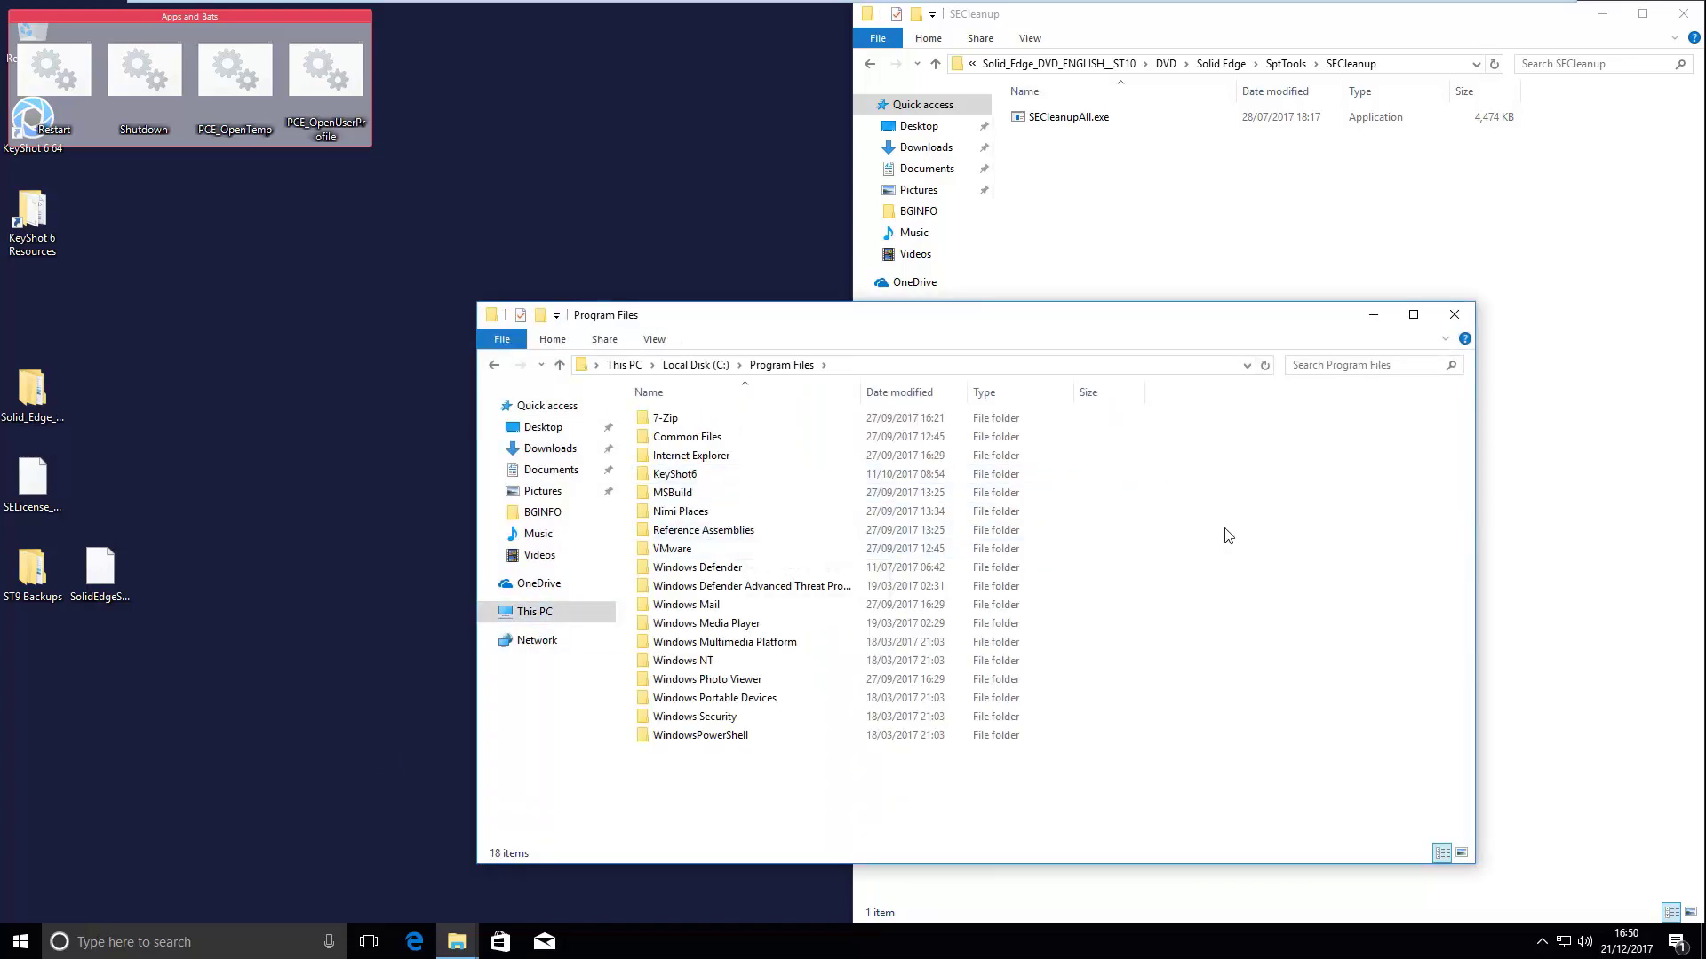
pyautogui.click(1471, 313)
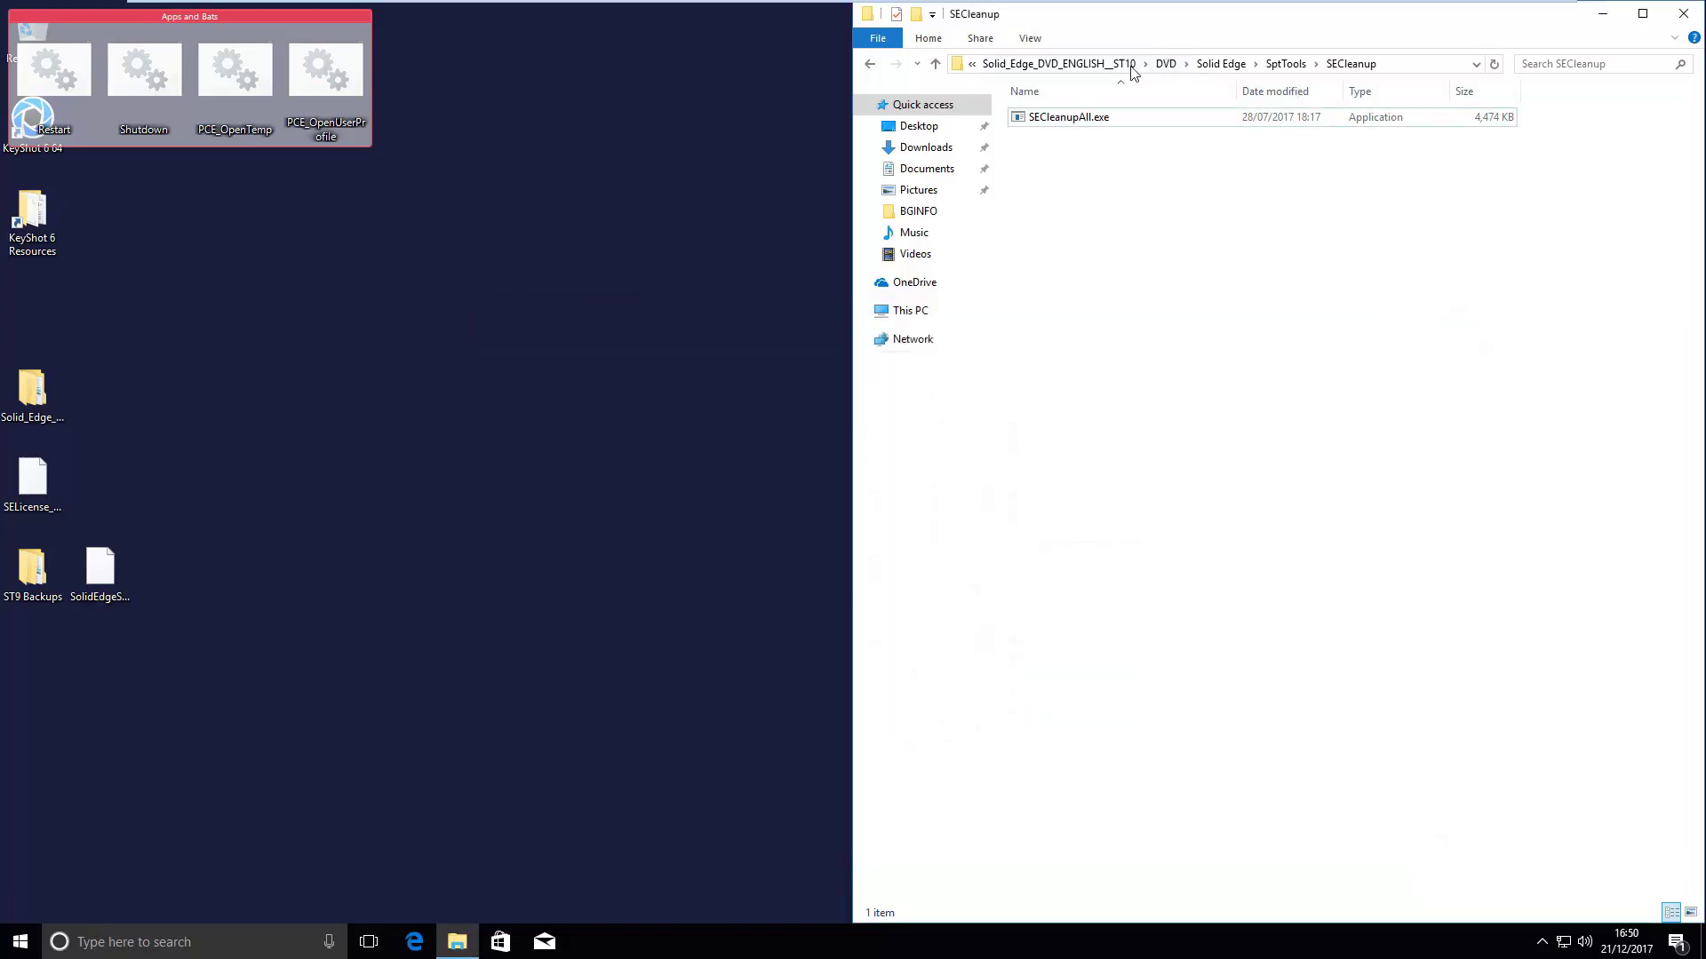
# - Set User Account Control to Never notify and run the DVD's autostart.exe as administrator
pyautogui.click(1167, 66)
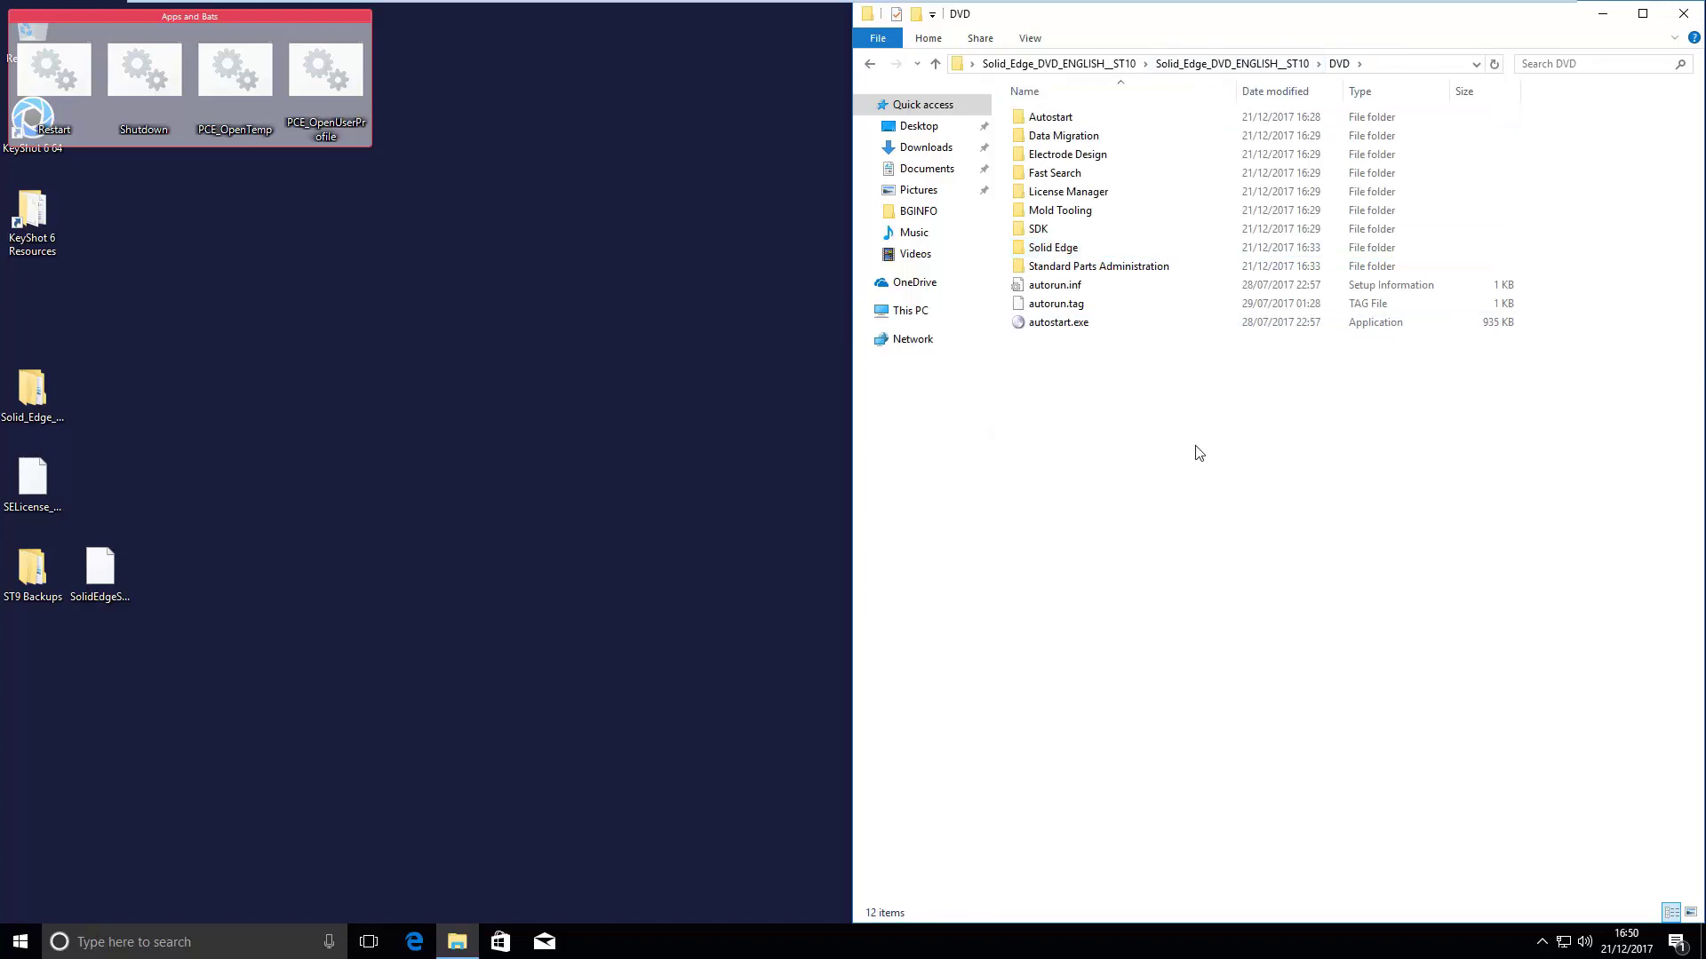
pyautogui.press('super')
pyautogui.write('u')
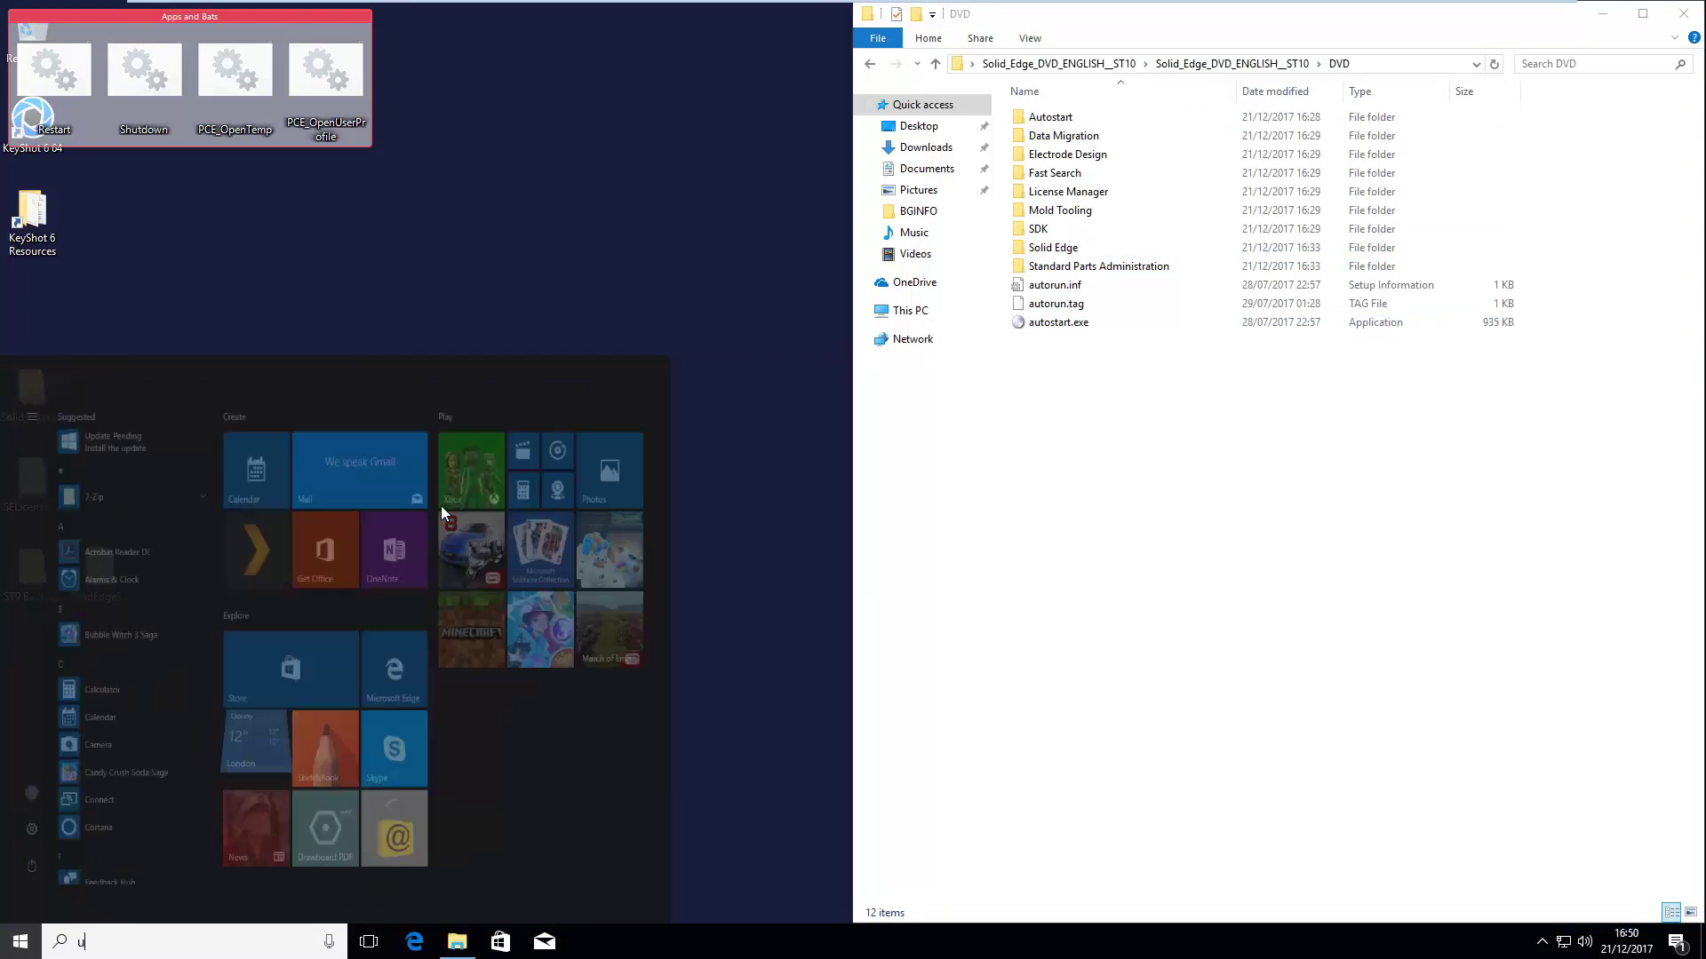
pyautogui.write('ac')
pyautogui.click(179, 455)
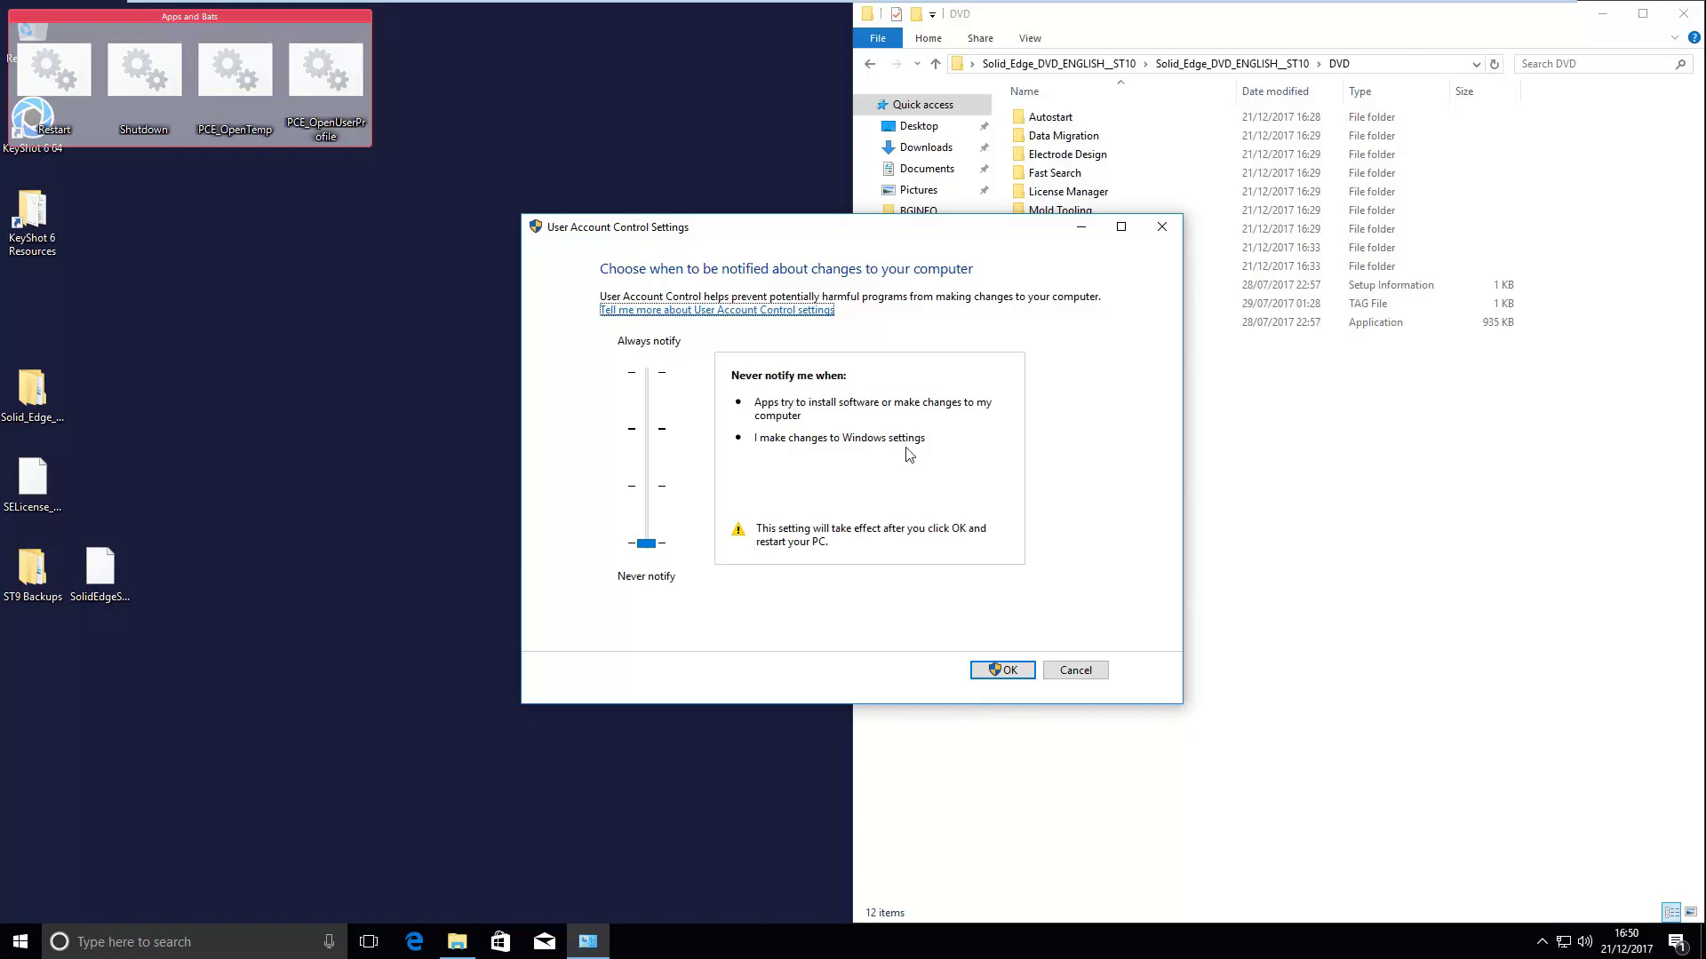
pyautogui.click(1002, 670)
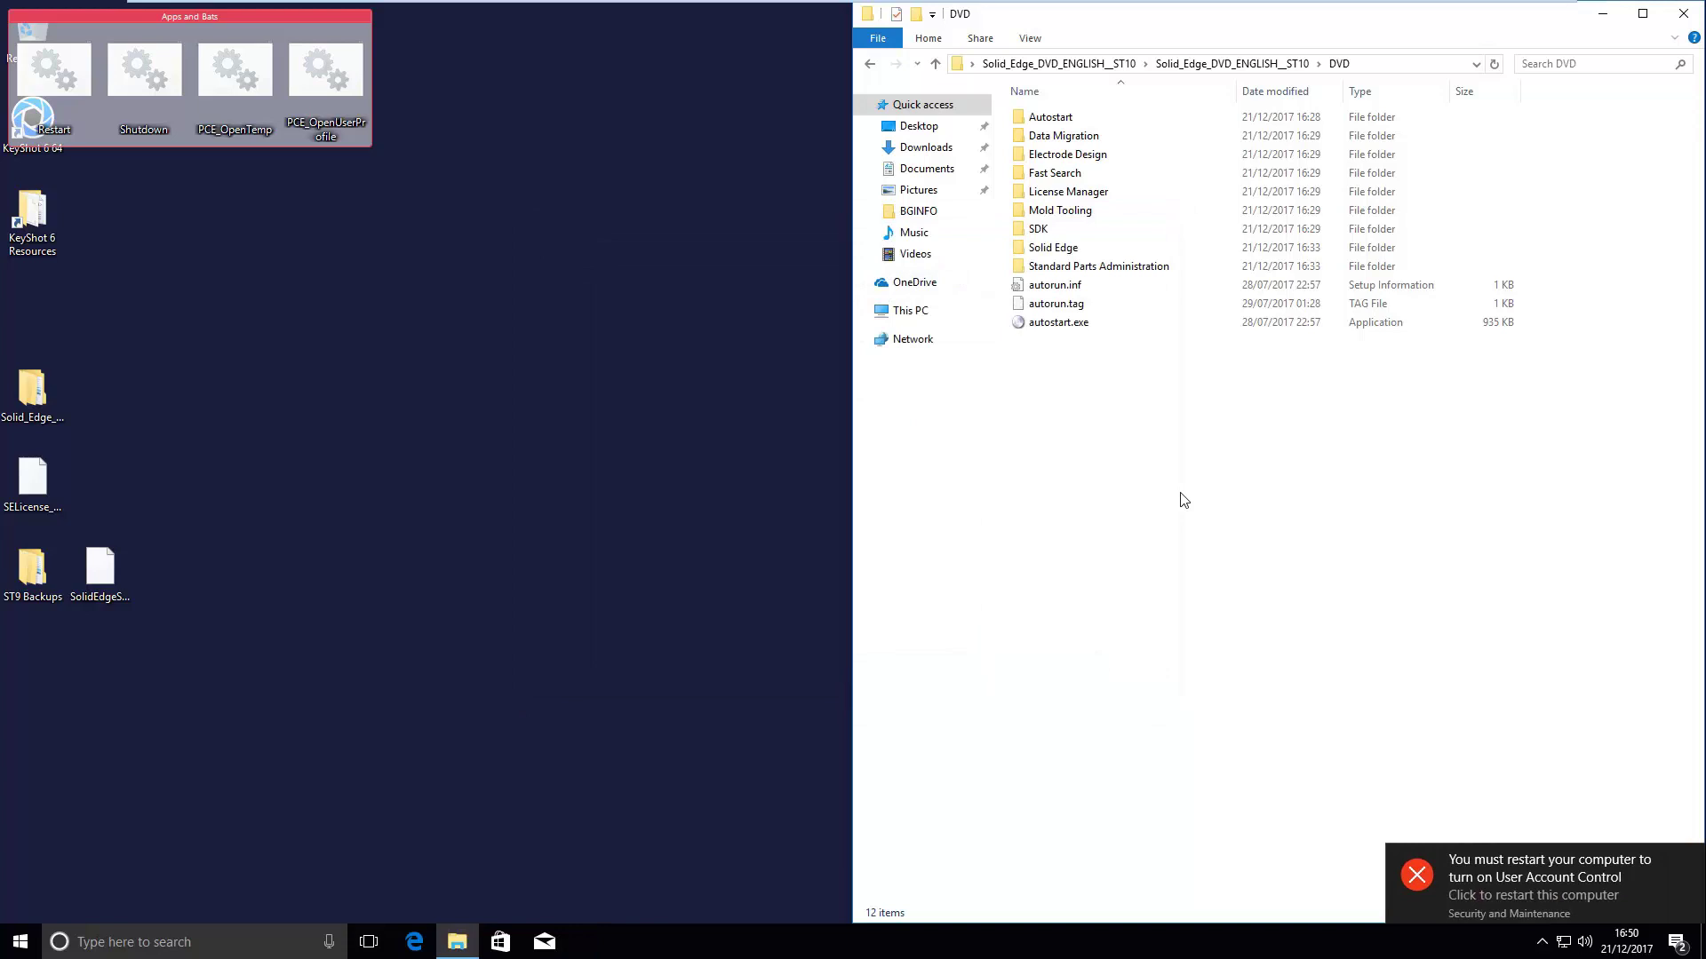
pyautogui.rightClick(1117, 327)
pyautogui.click(1179, 356)
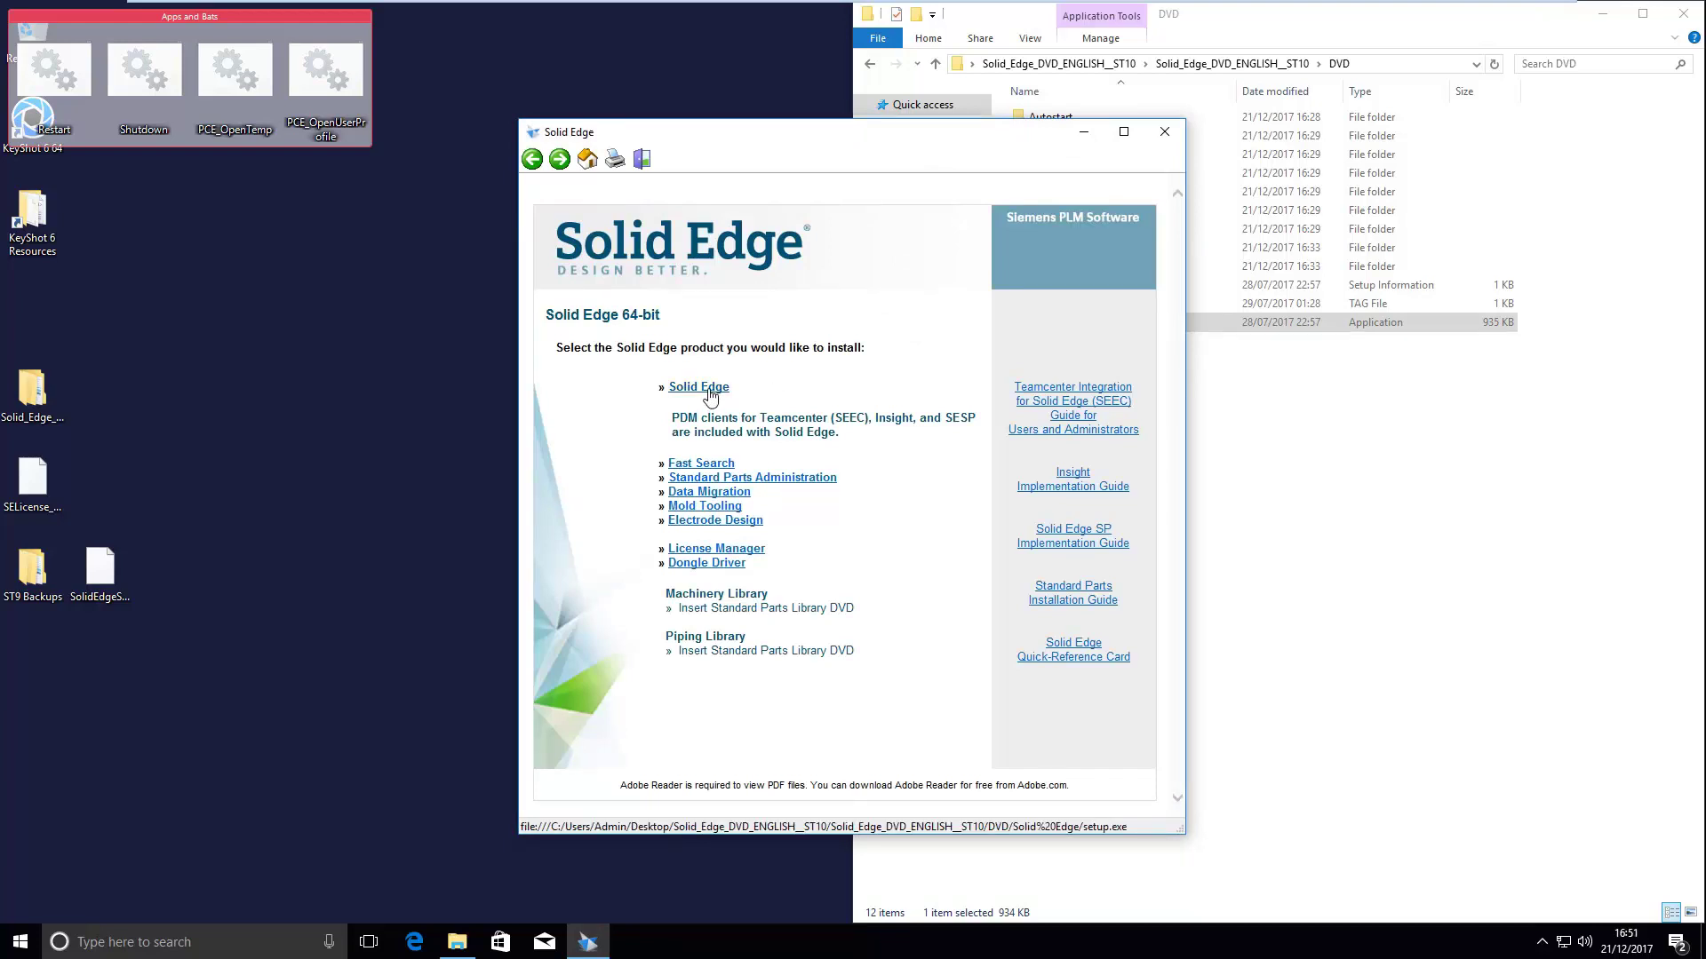
# - Start the Solid Edge ST10 install and accept the license agreement terms
pyautogui.click(699, 388)
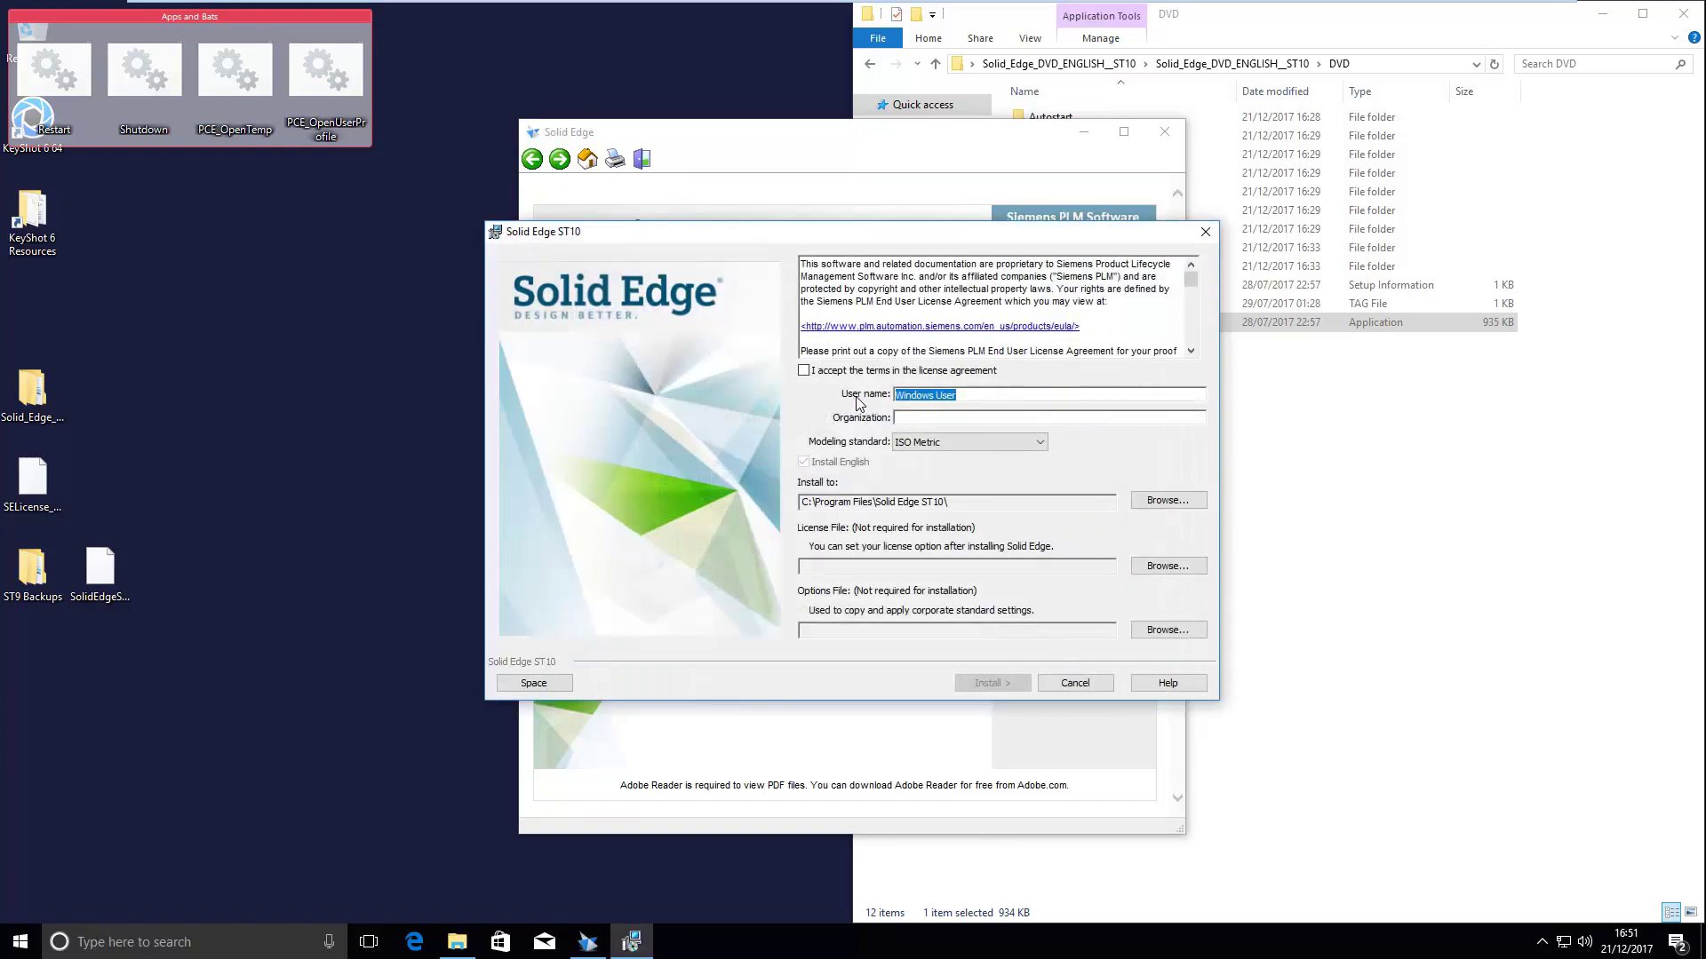
pyautogui.click(803, 370)
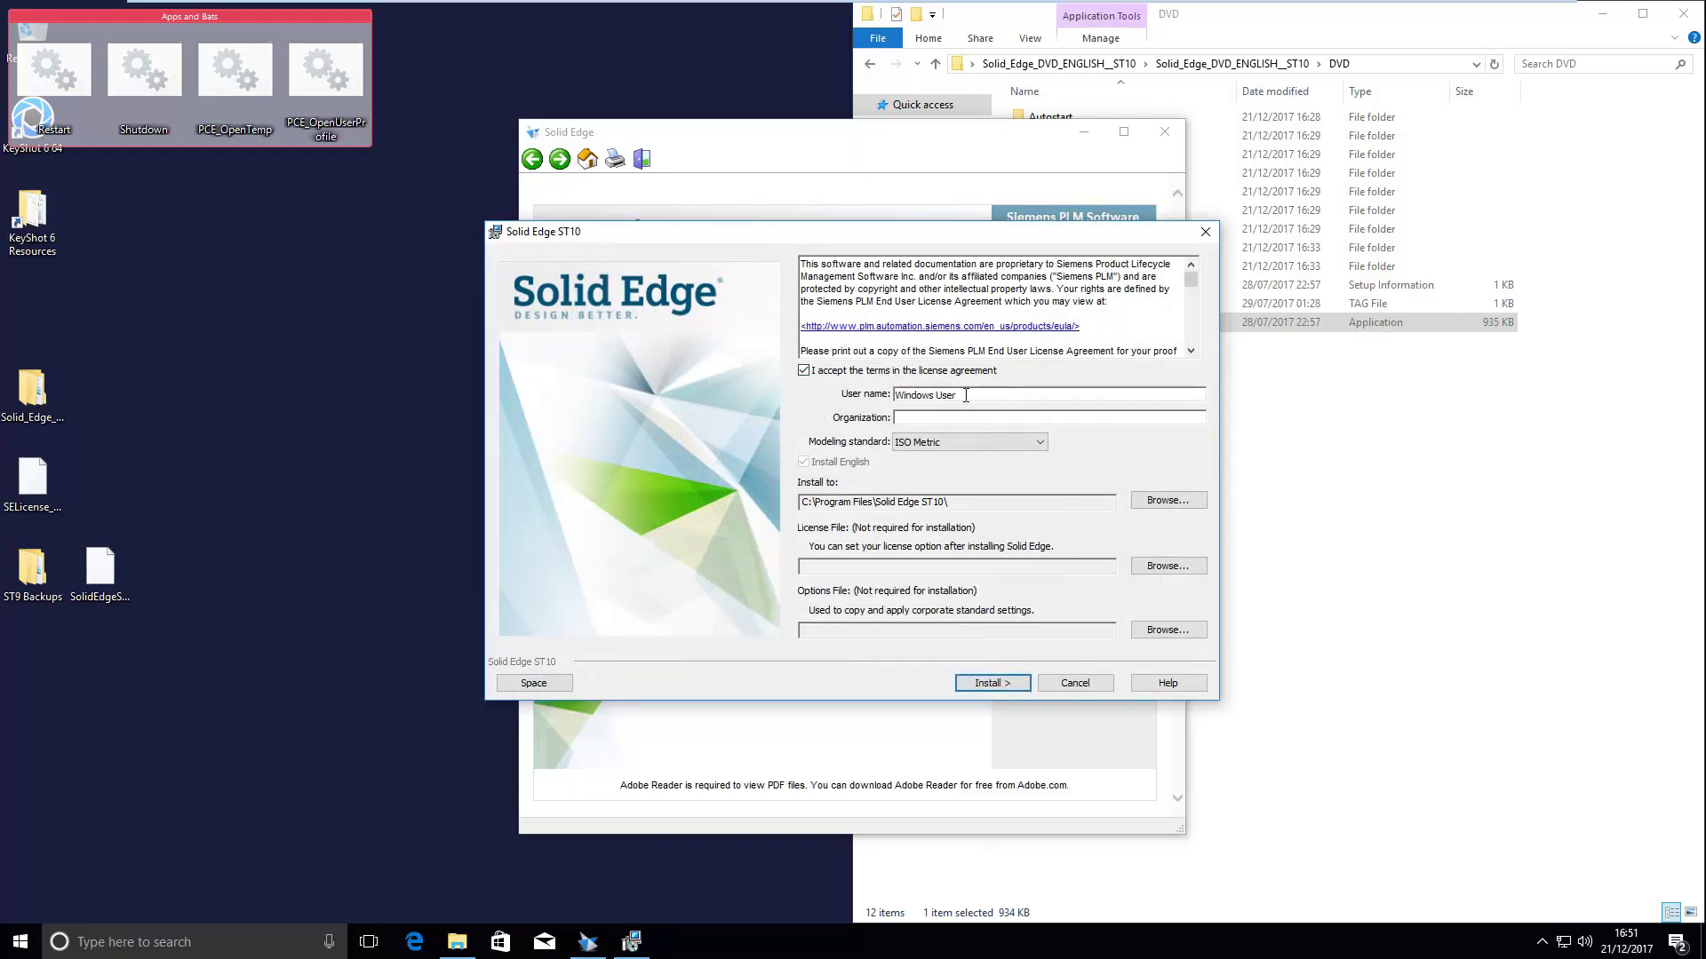
pyautogui.moveTo(957, 395); pyautogui.dragTo(879, 396)
pyautogui.click(983, 419)
# - Enter organization Cutting Edge Solutions and the user's name, keeping ISO Metric as standard
pyautogui.write('Cutting Edge Solutions')
pyautogui.click(970, 391)
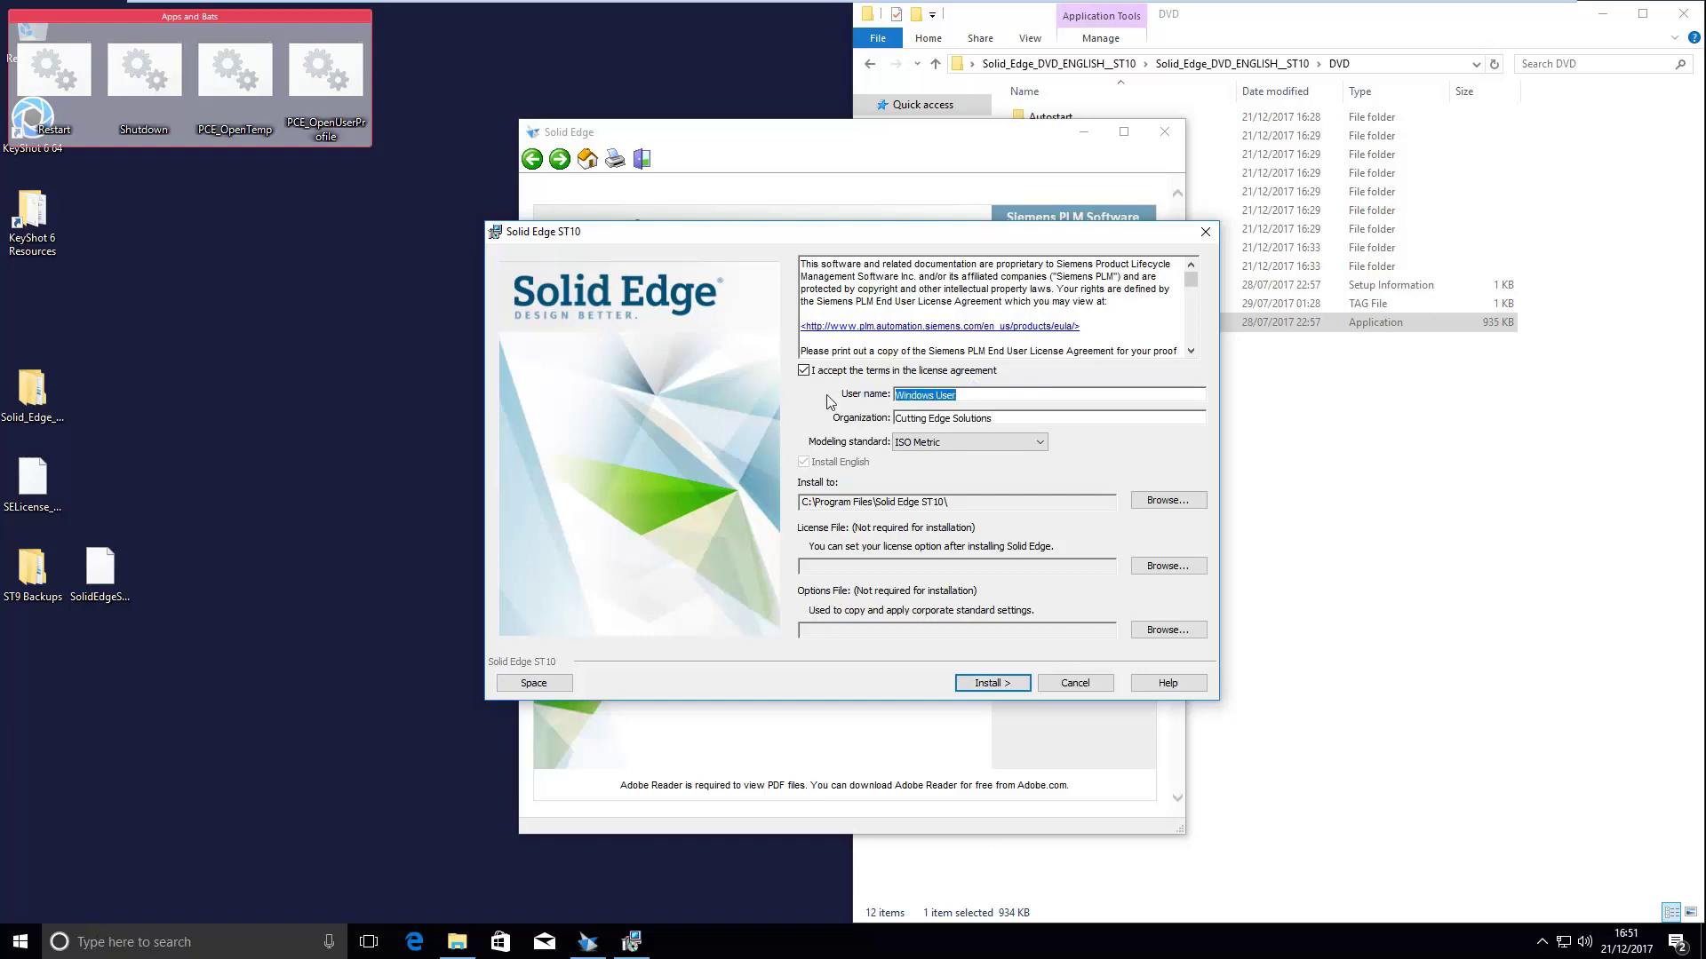
pyautogui.click(1039, 442)
pyautogui.click(1038, 445)
pyautogui.click(1184, 566)
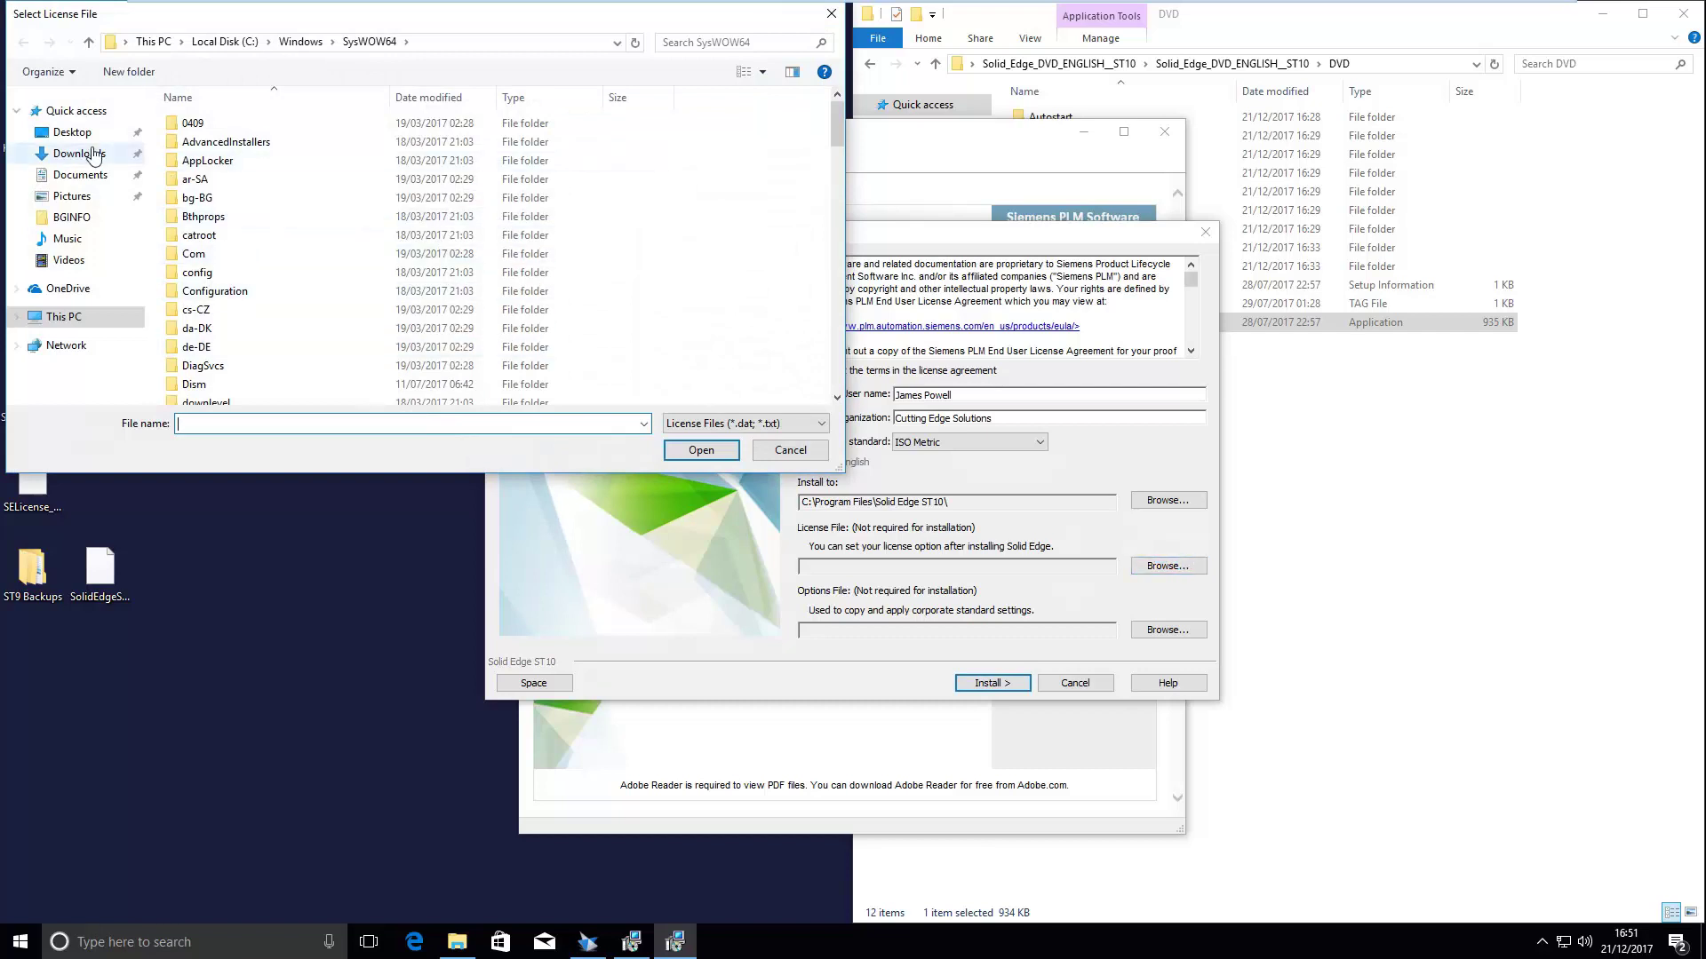
# - Use SELicense_ST10.dat from the Desktop as the license file and install Solid Edge ST10
pyautogui.click(71, 133)
pyautogui.click(248, 164)
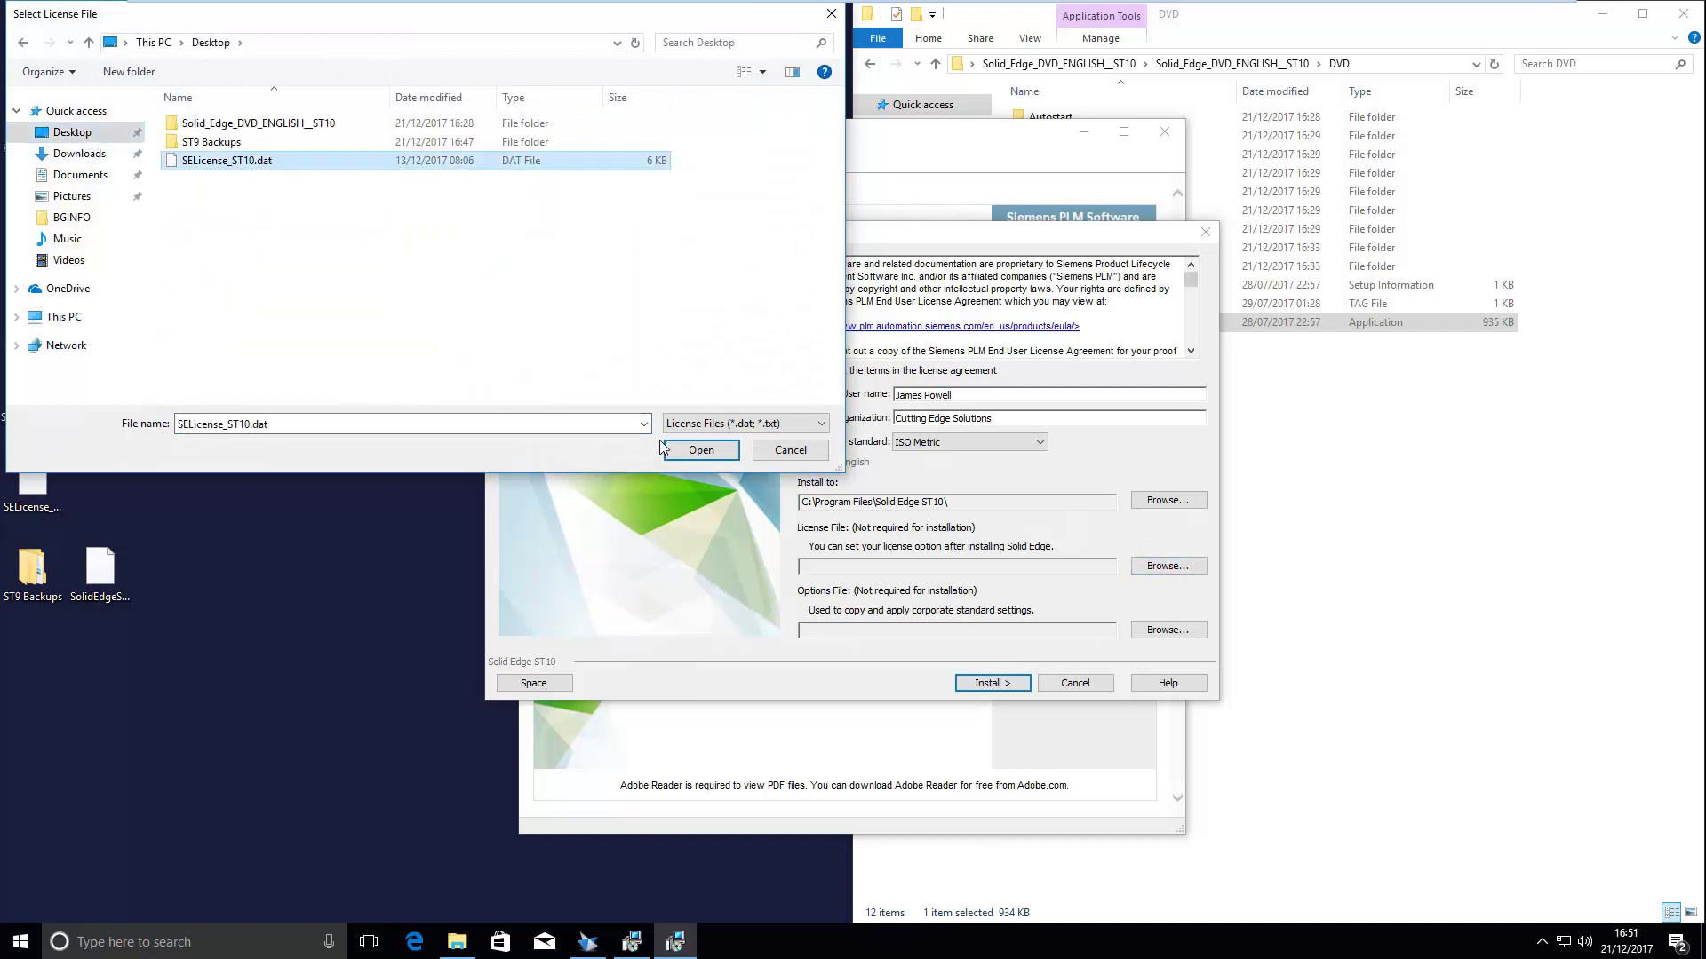
pyautogui.click(710, 444)
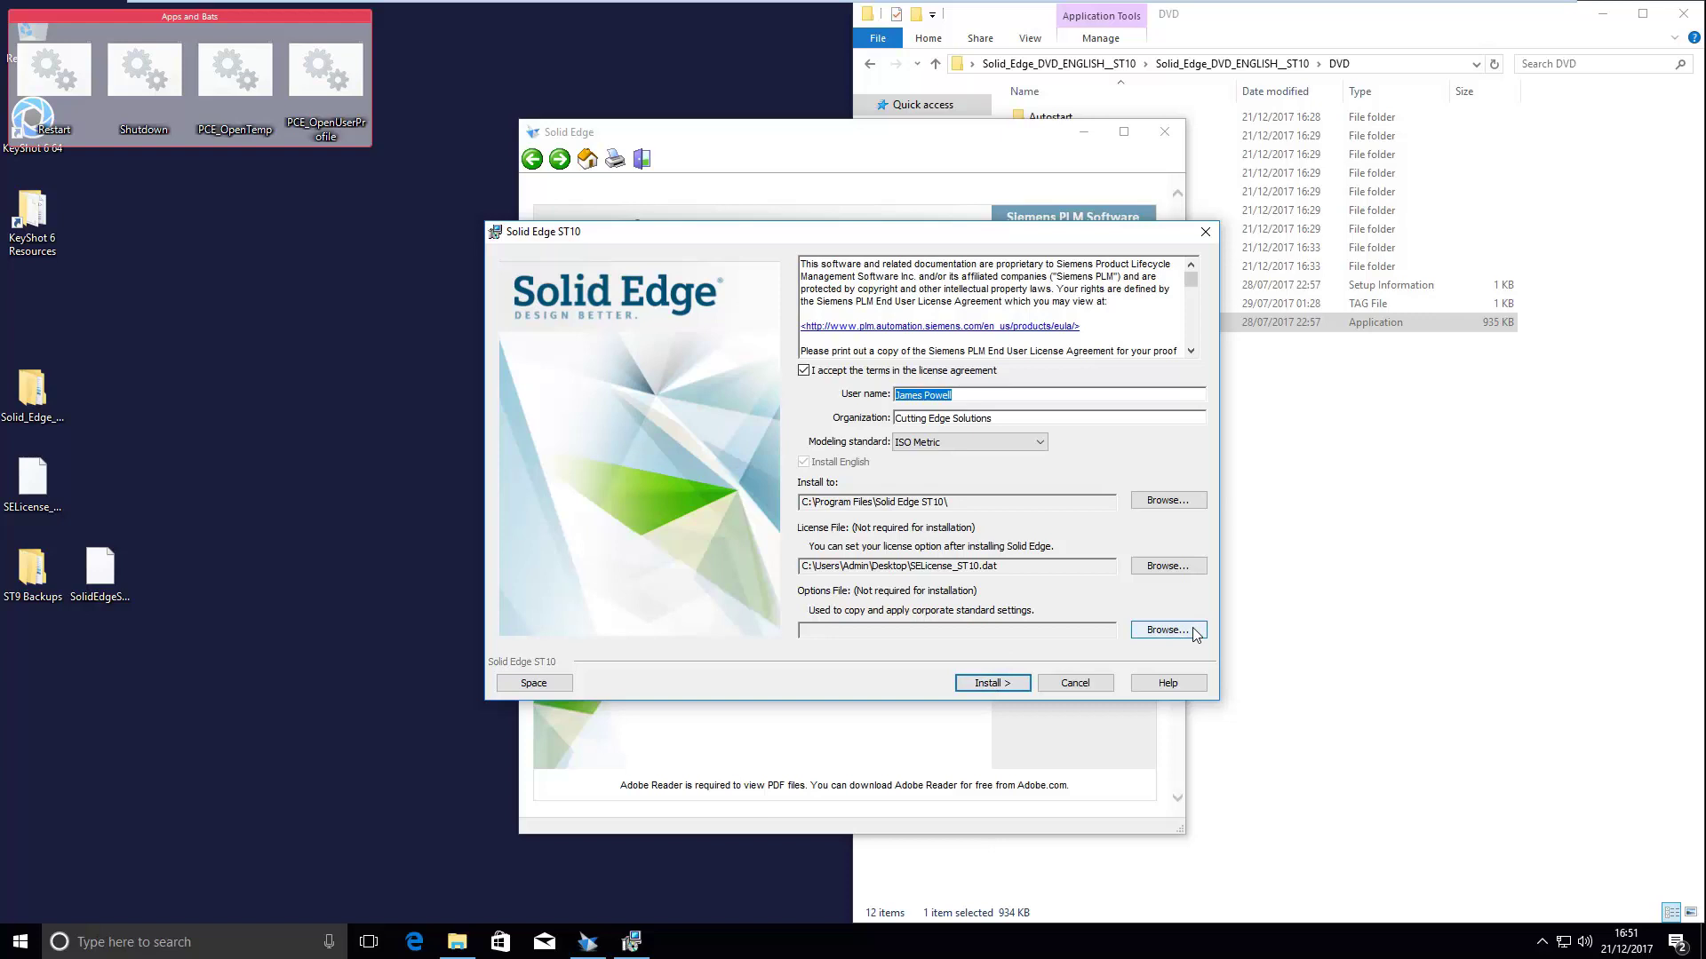
pyautogui.click(977, 689)
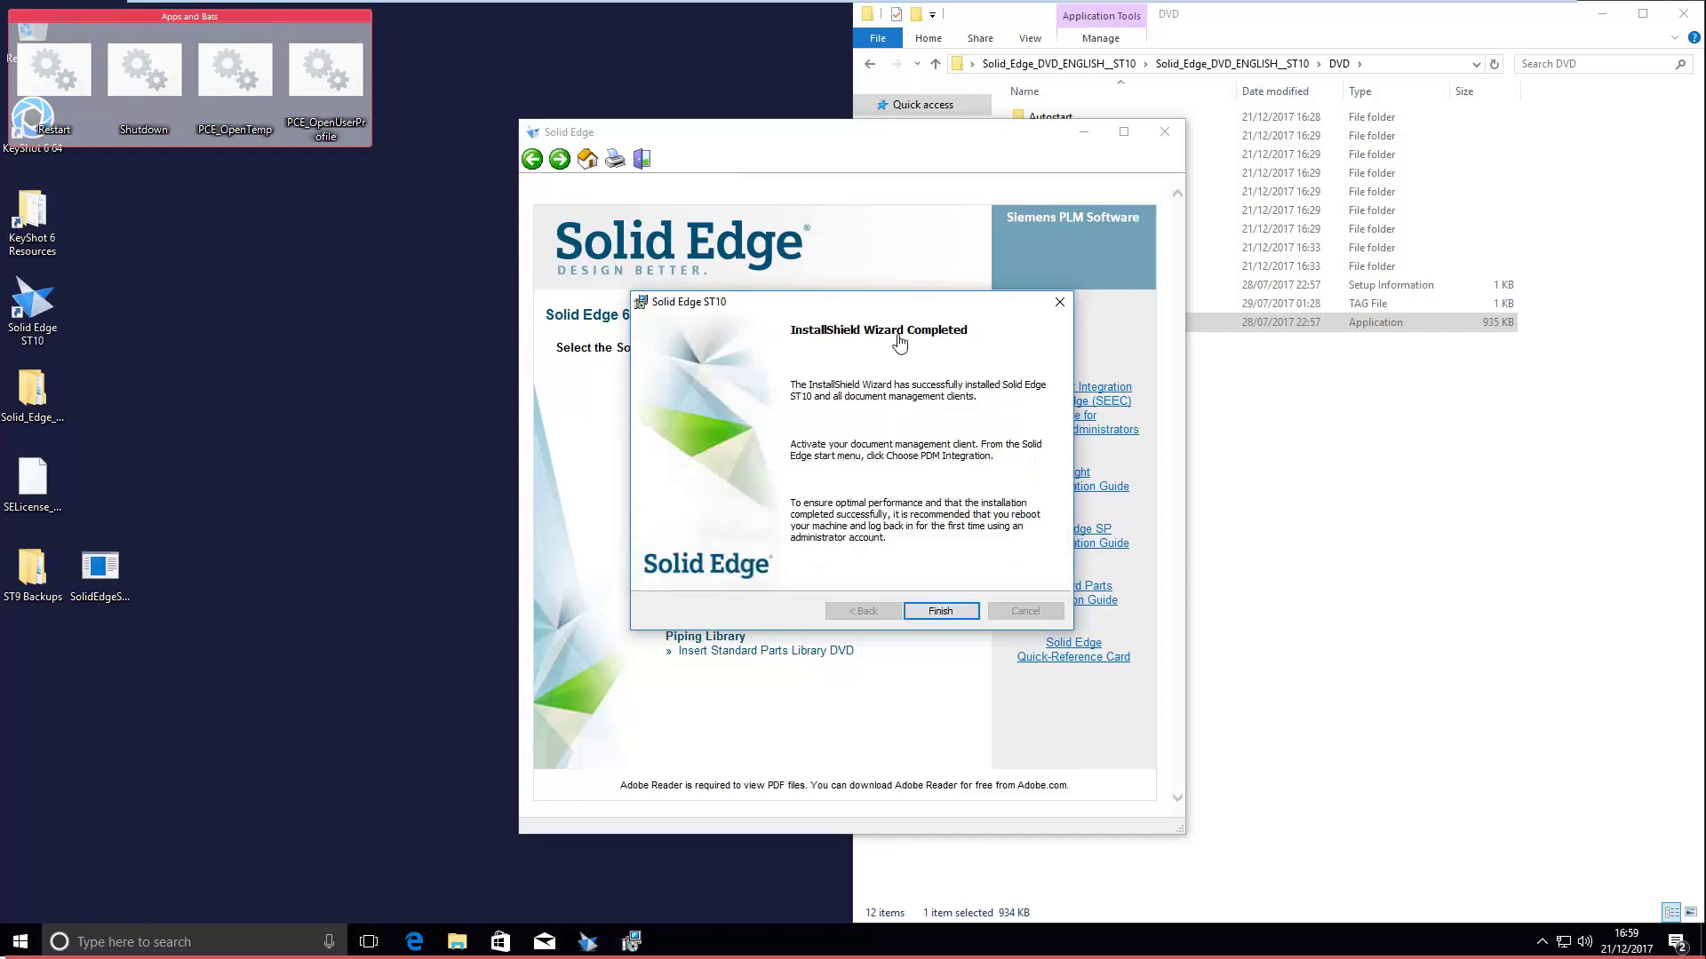
# - Close the finished installer and start the Settings and Preferences Wizard in deploy mode
pyautogui.click(941, 611)
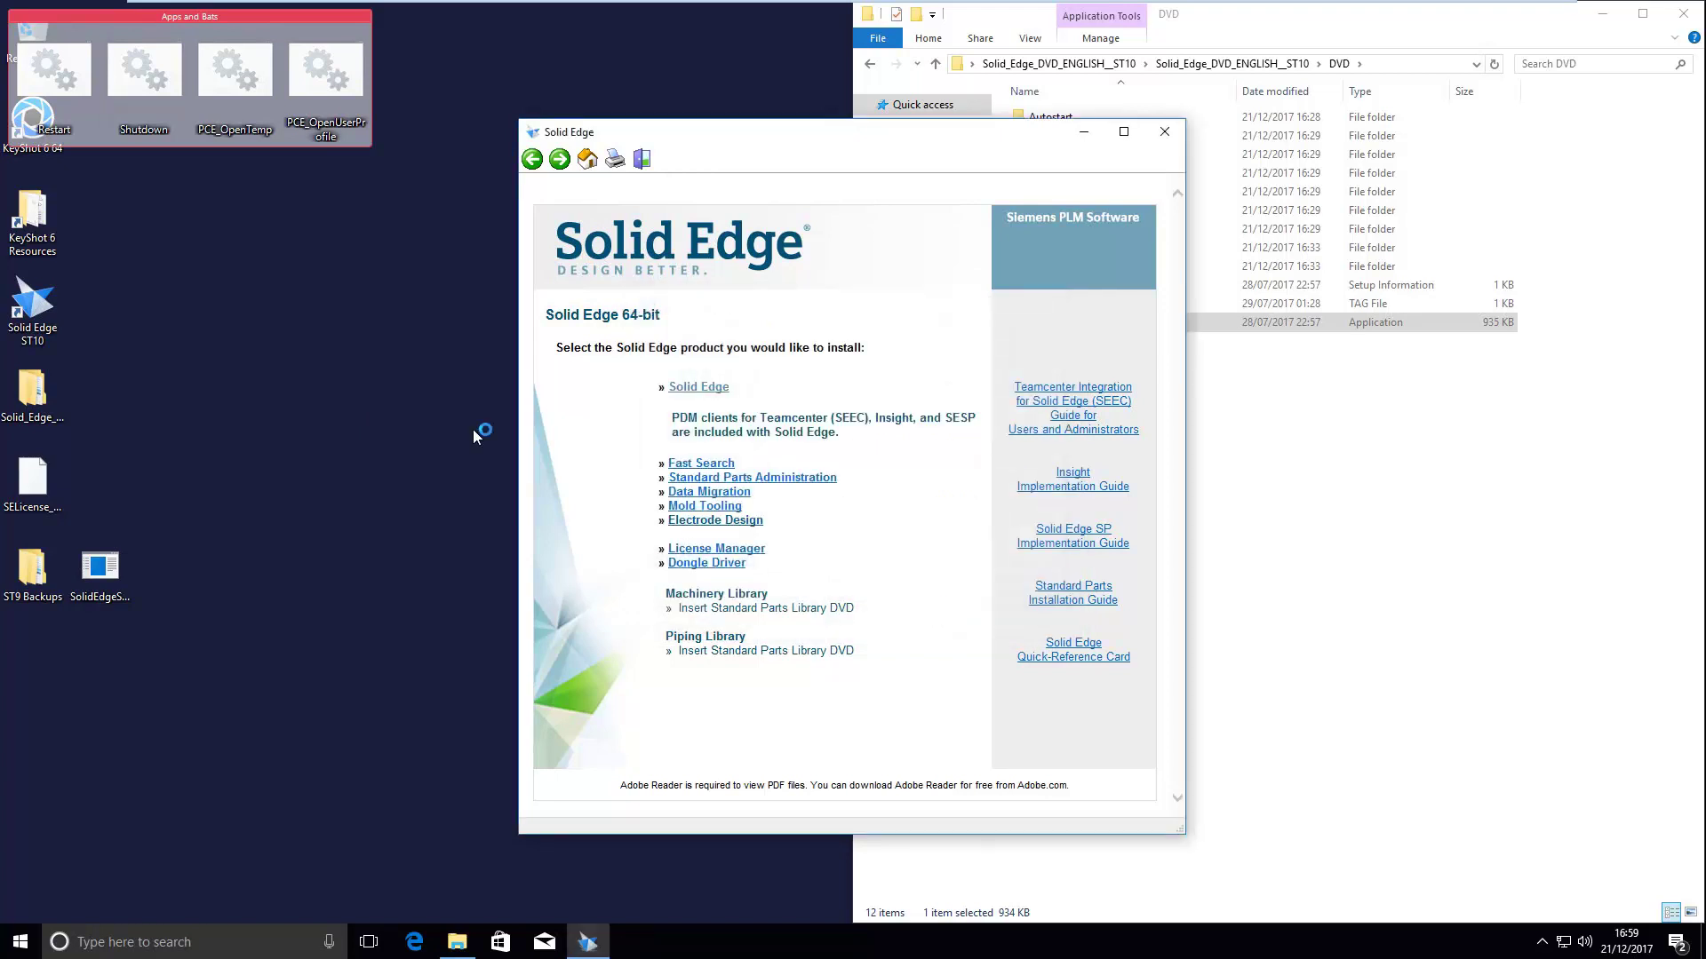
pyautogui.press('super')
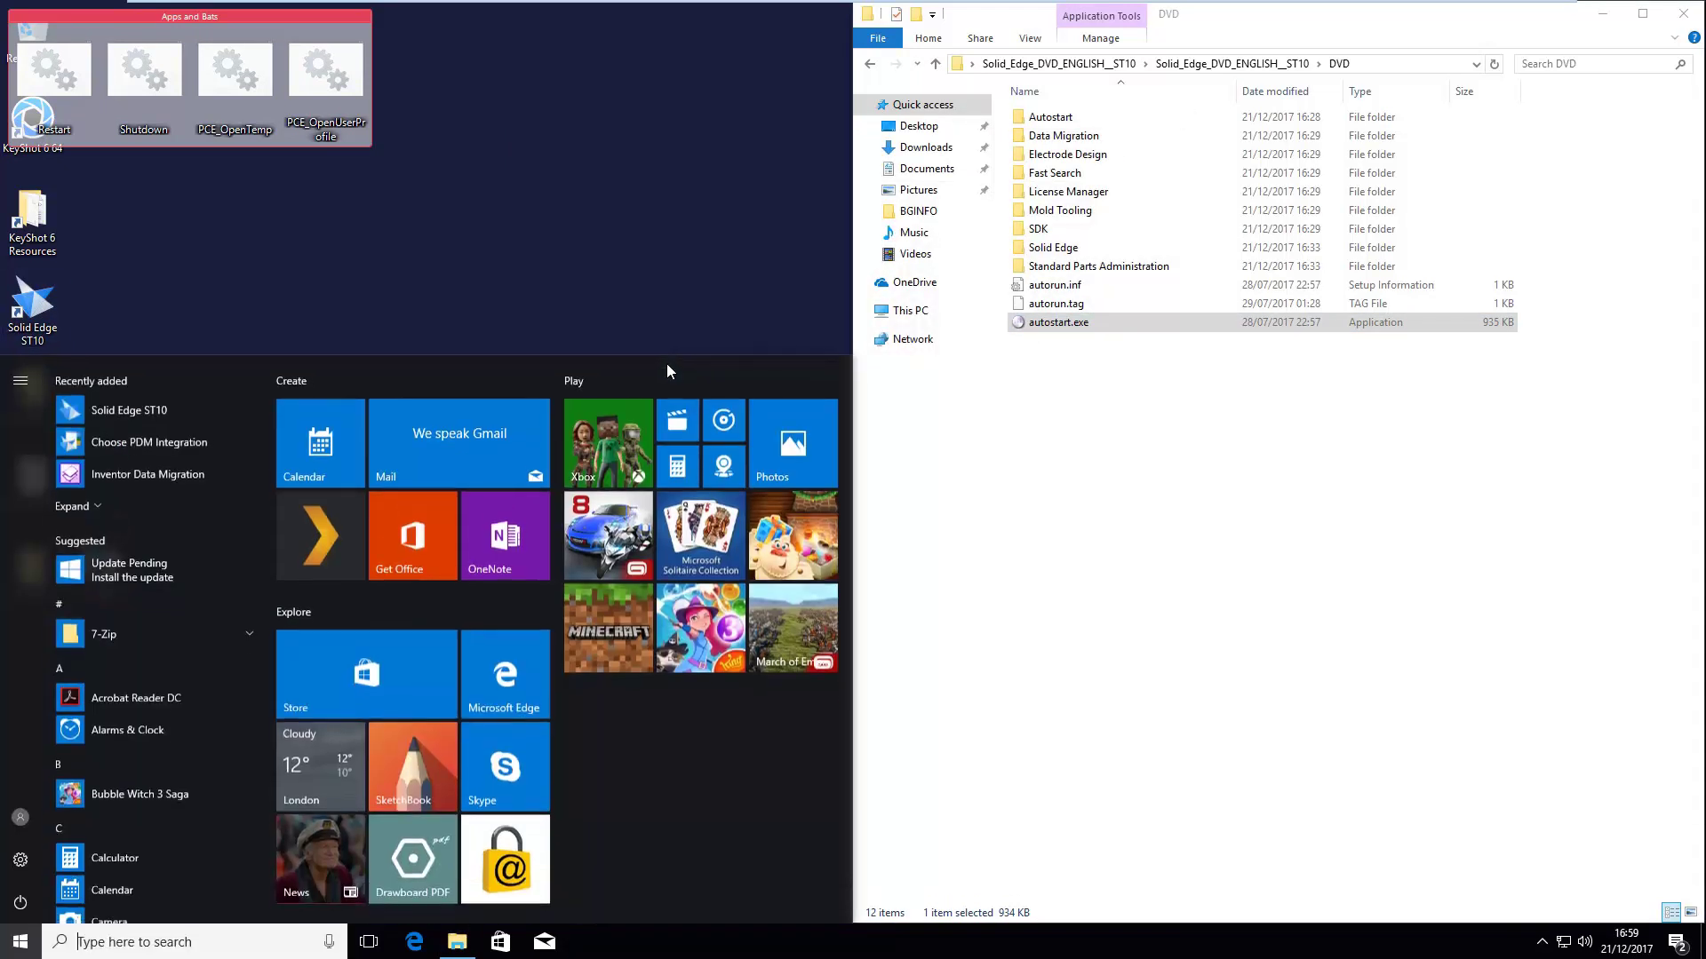
pyautogui.write('s')
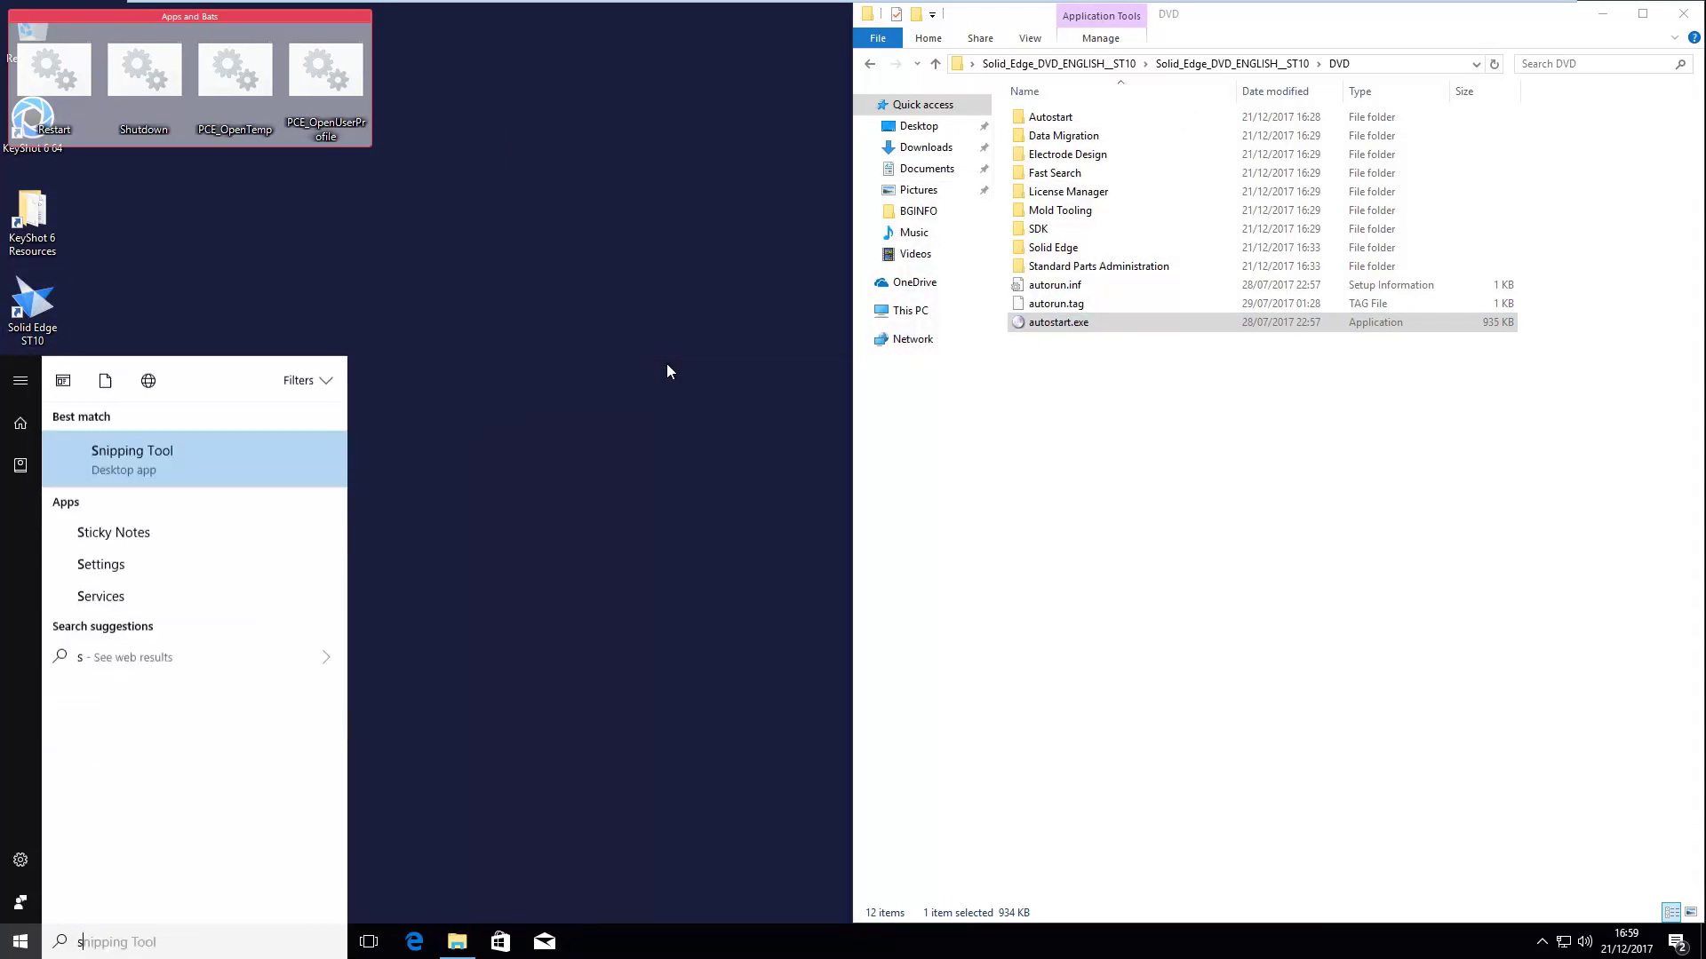
pyautogui.write('ettings')
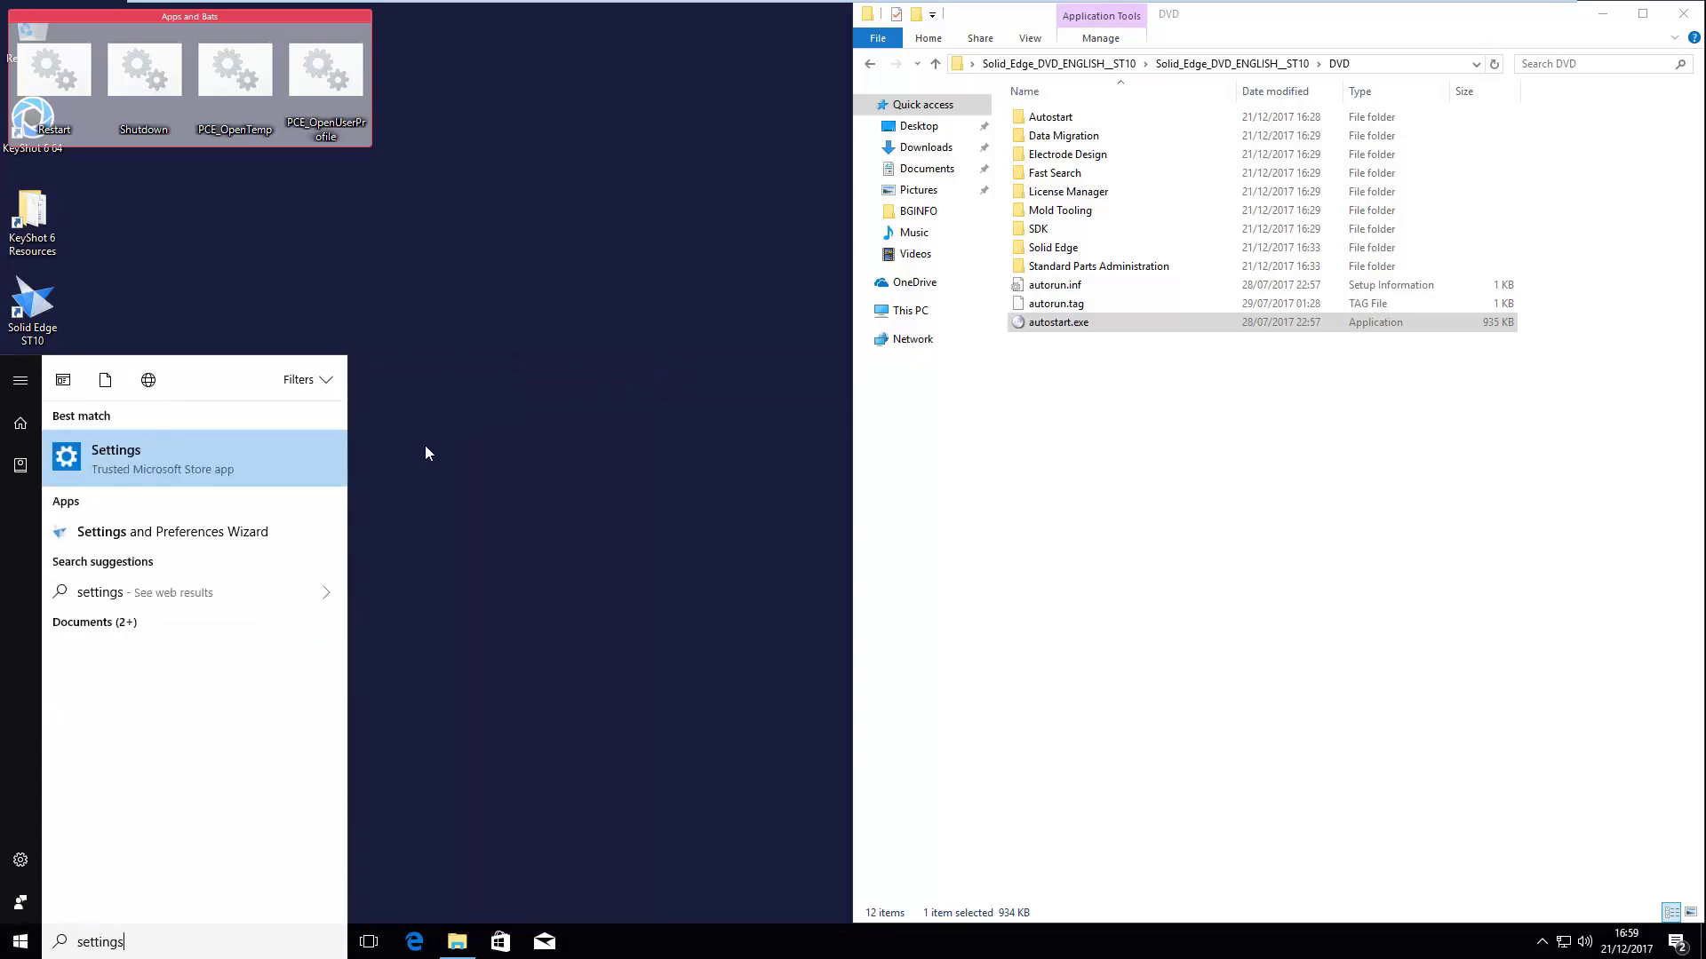
pyautogui.click(197, 531)
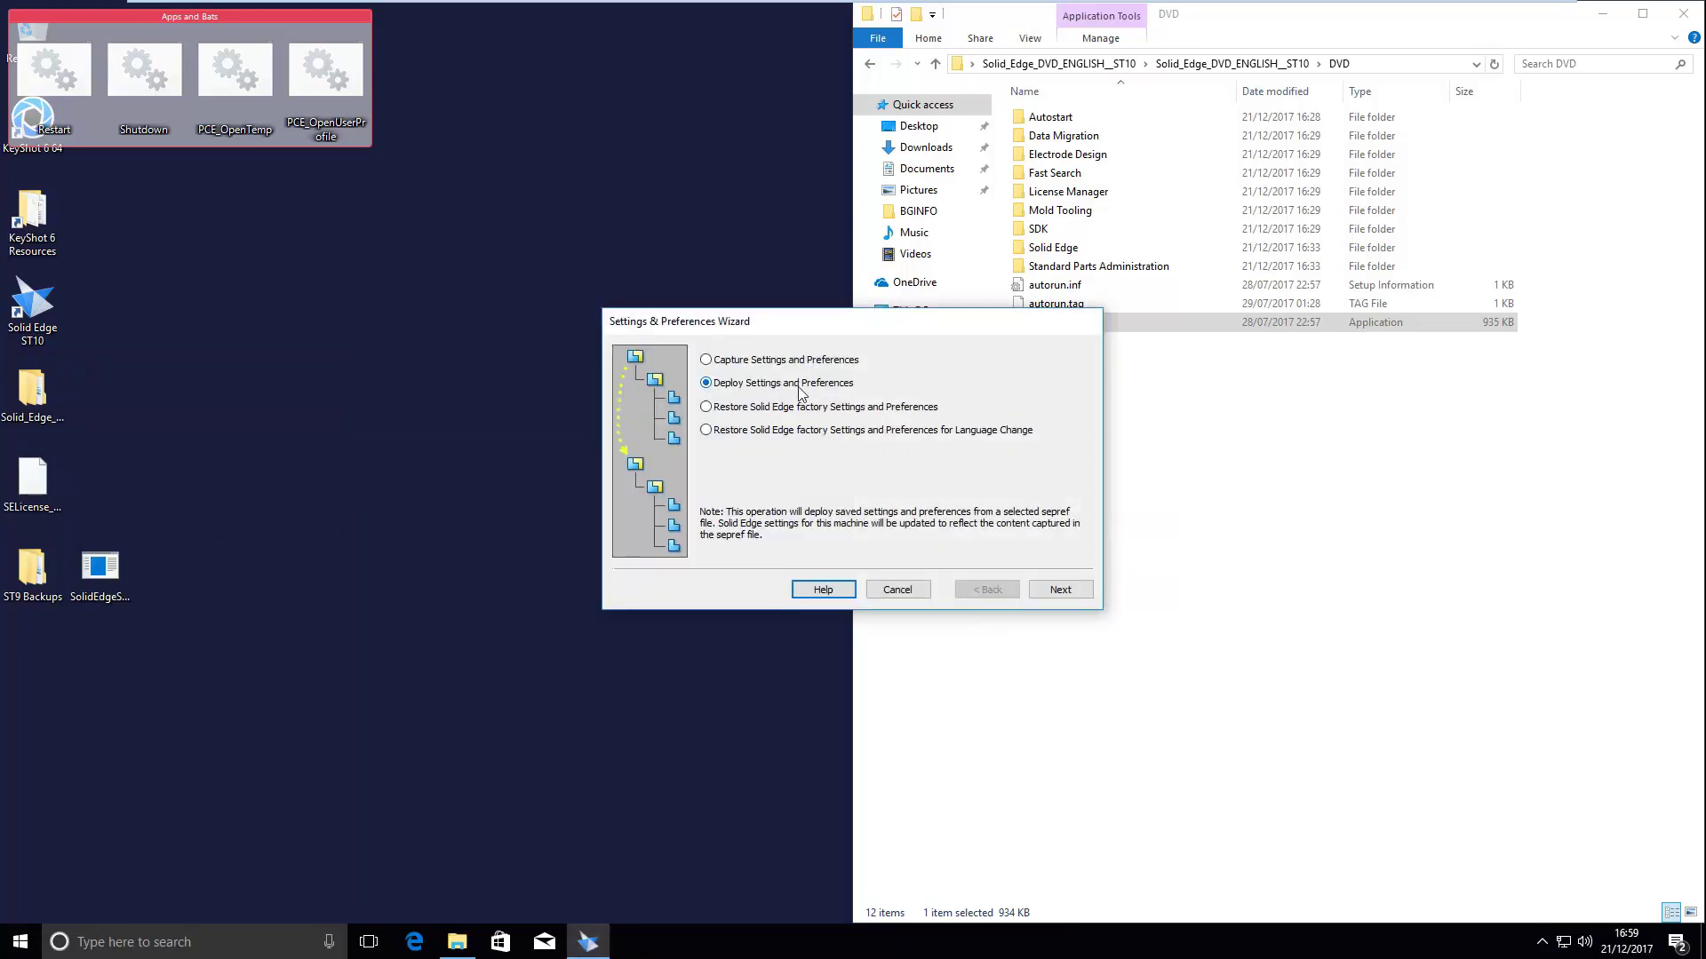
pyautogui.click(1066, 591)
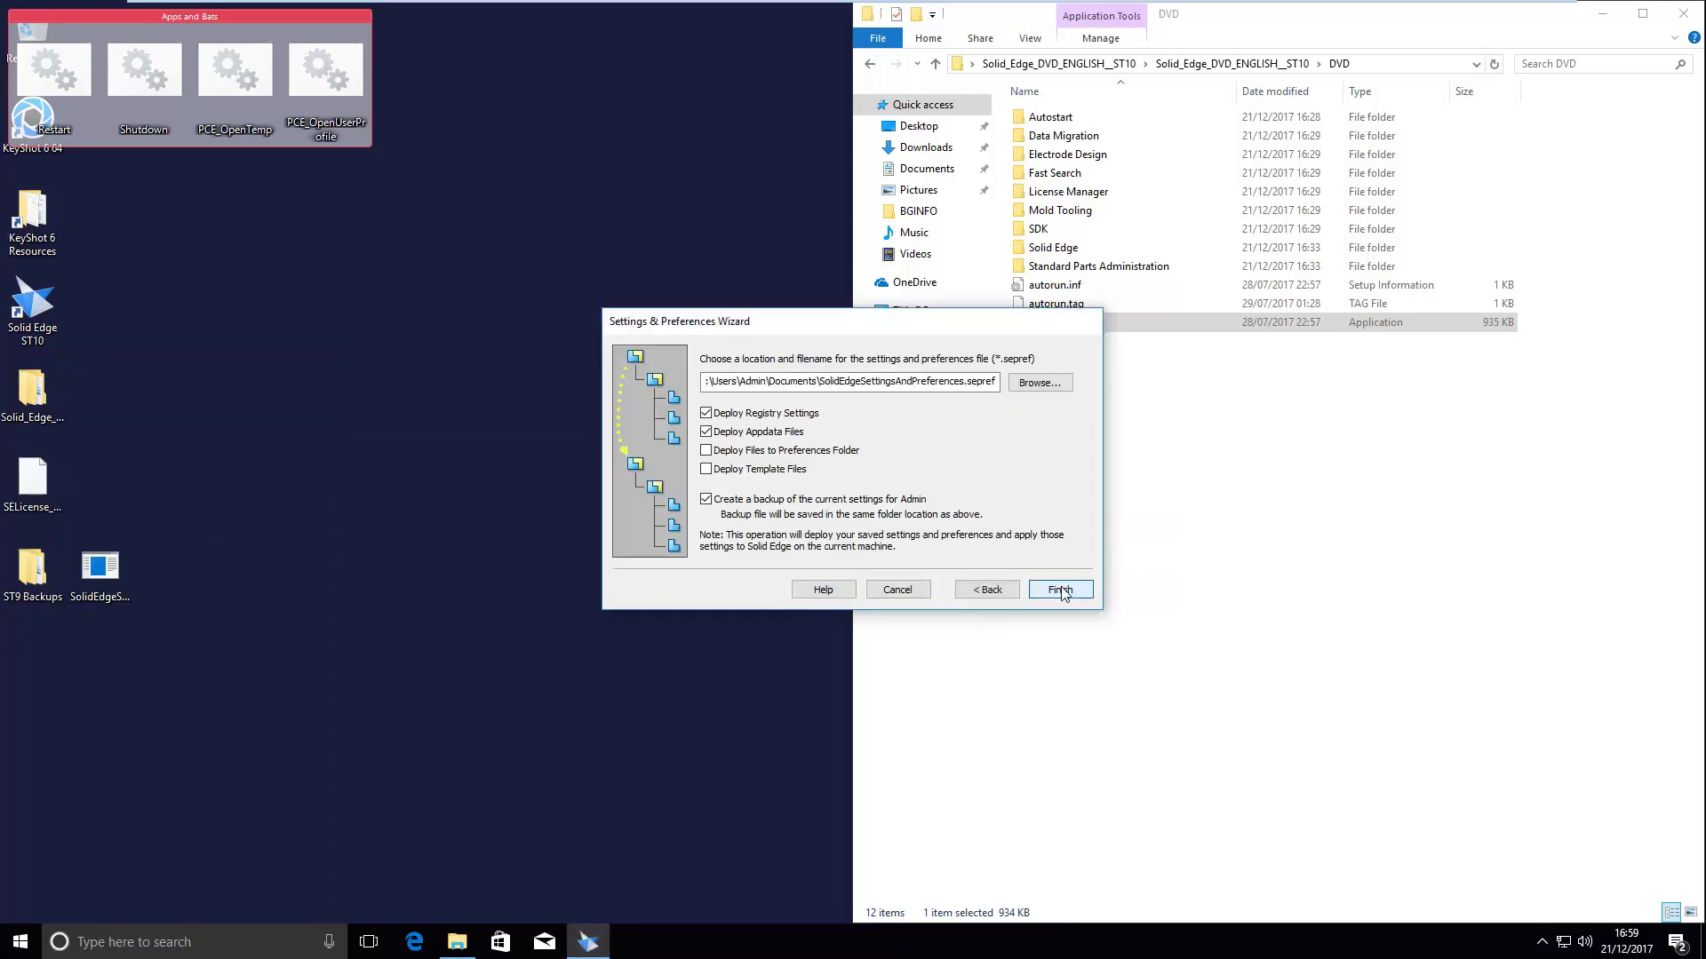
# - Choose SolidEdgeSettingsAndPreferences.sepref on the Desktop as the settings file to deploy
pyautogui.click(1041, 384)
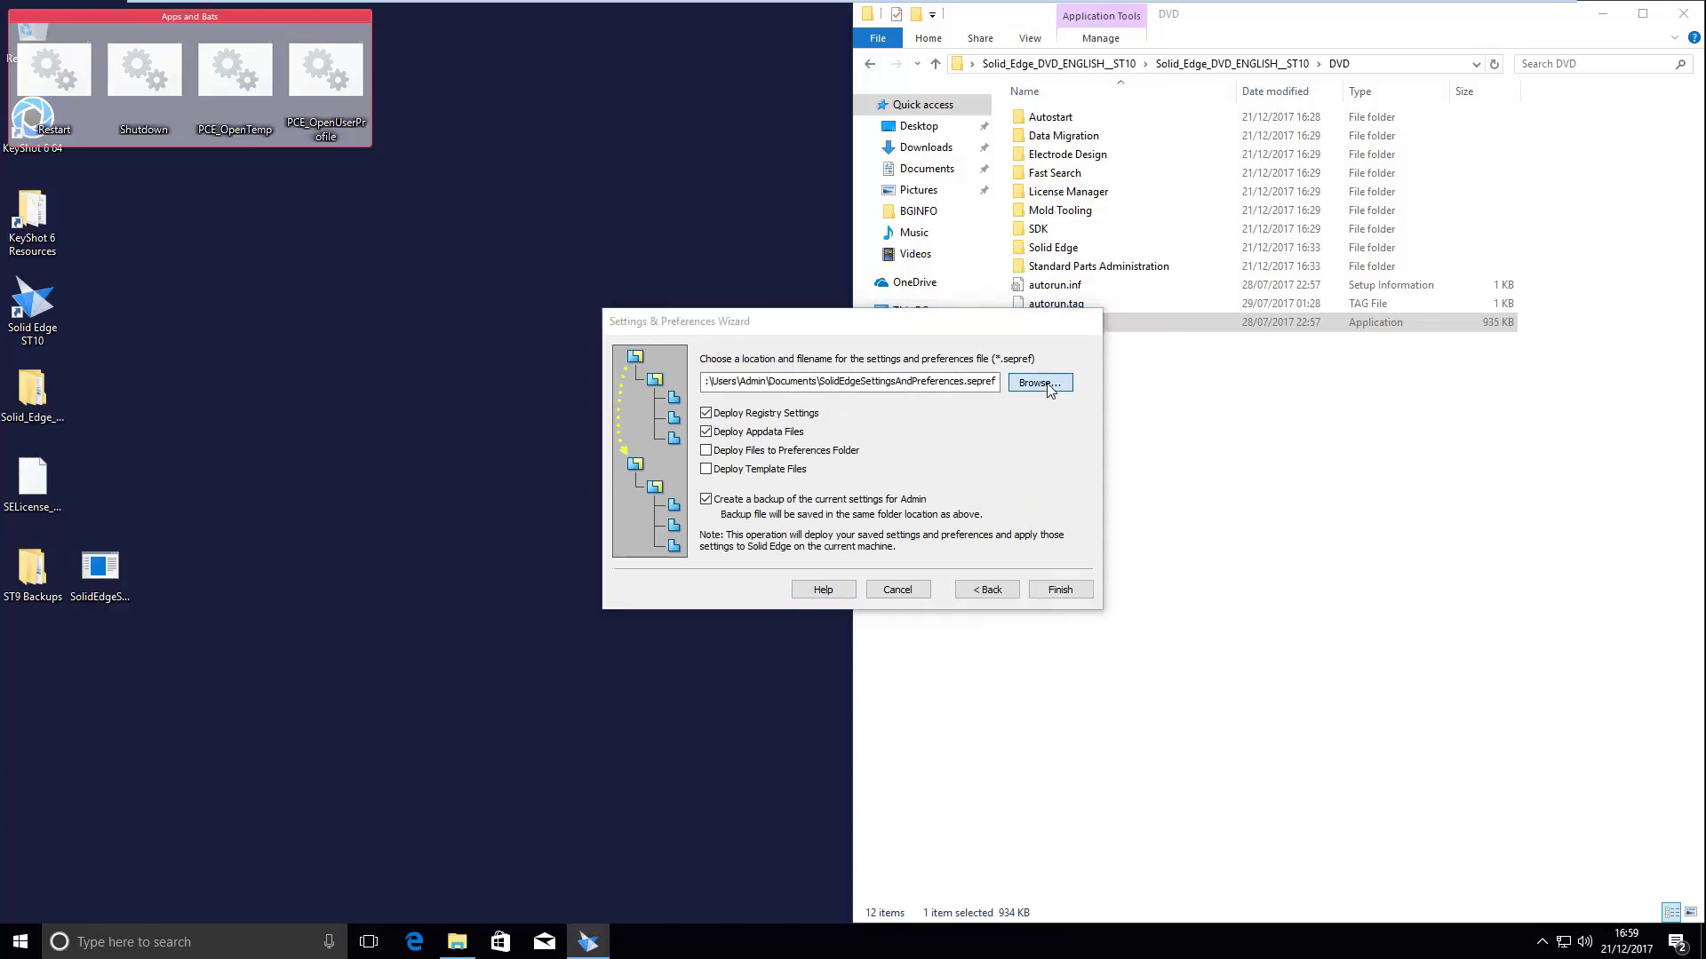
pyautogui.click(697, 363)
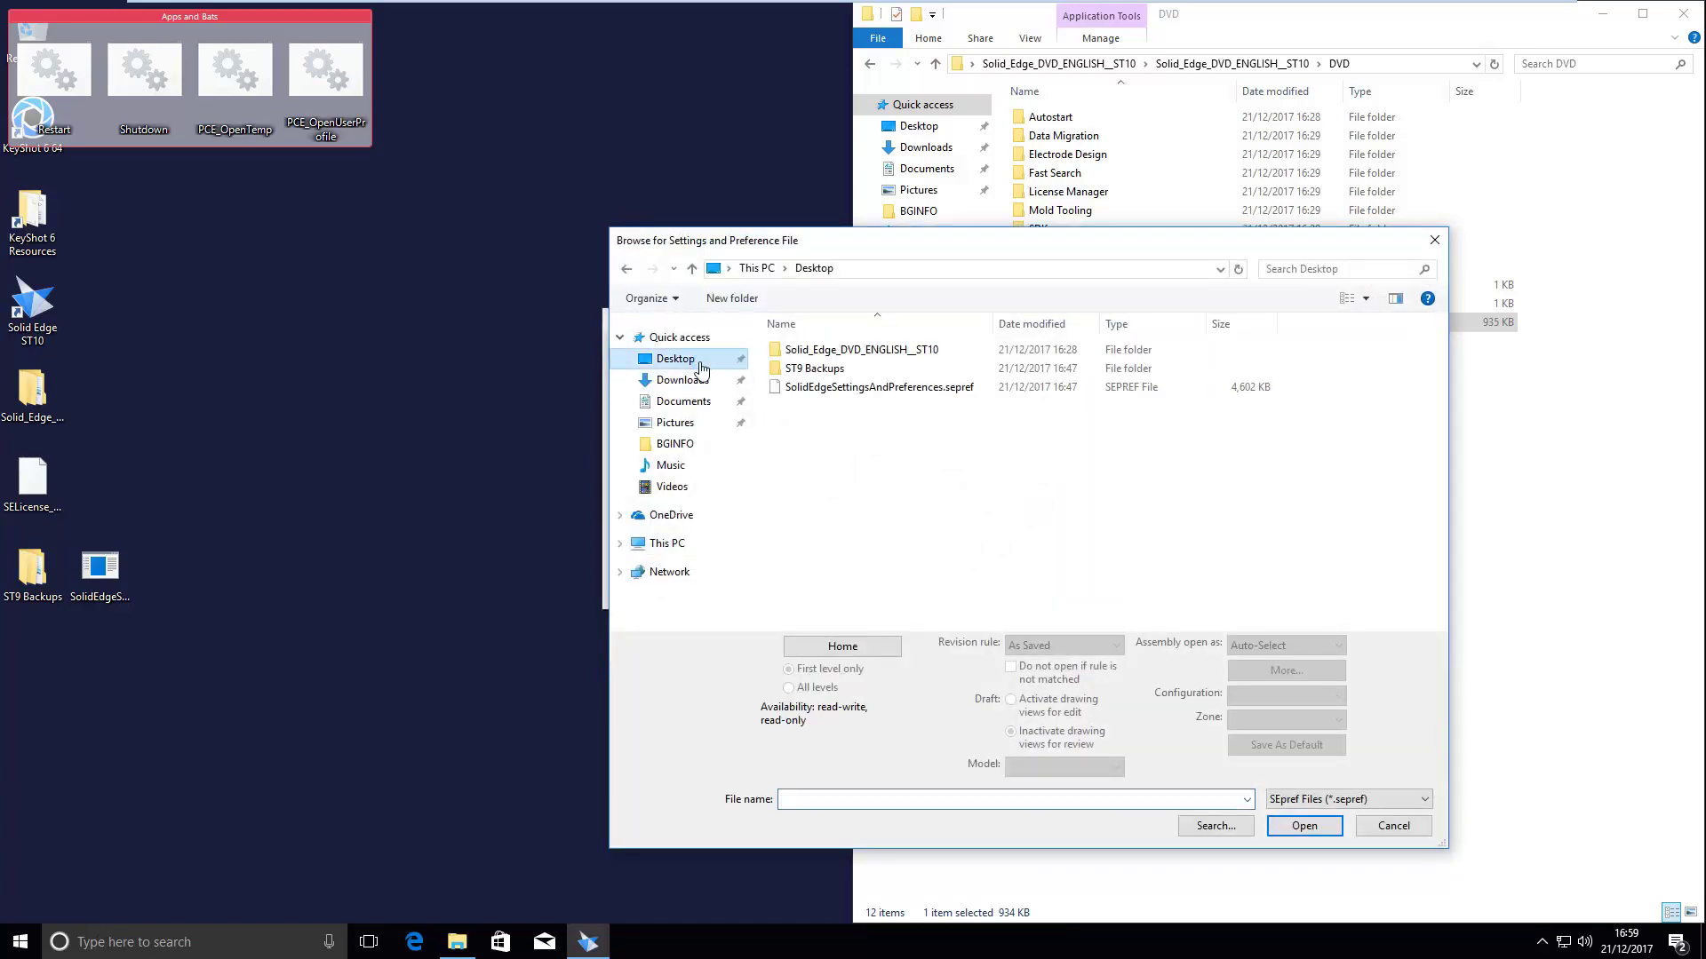
pyautogui.click(875, 387)
pyautogui.click(1302, 826)
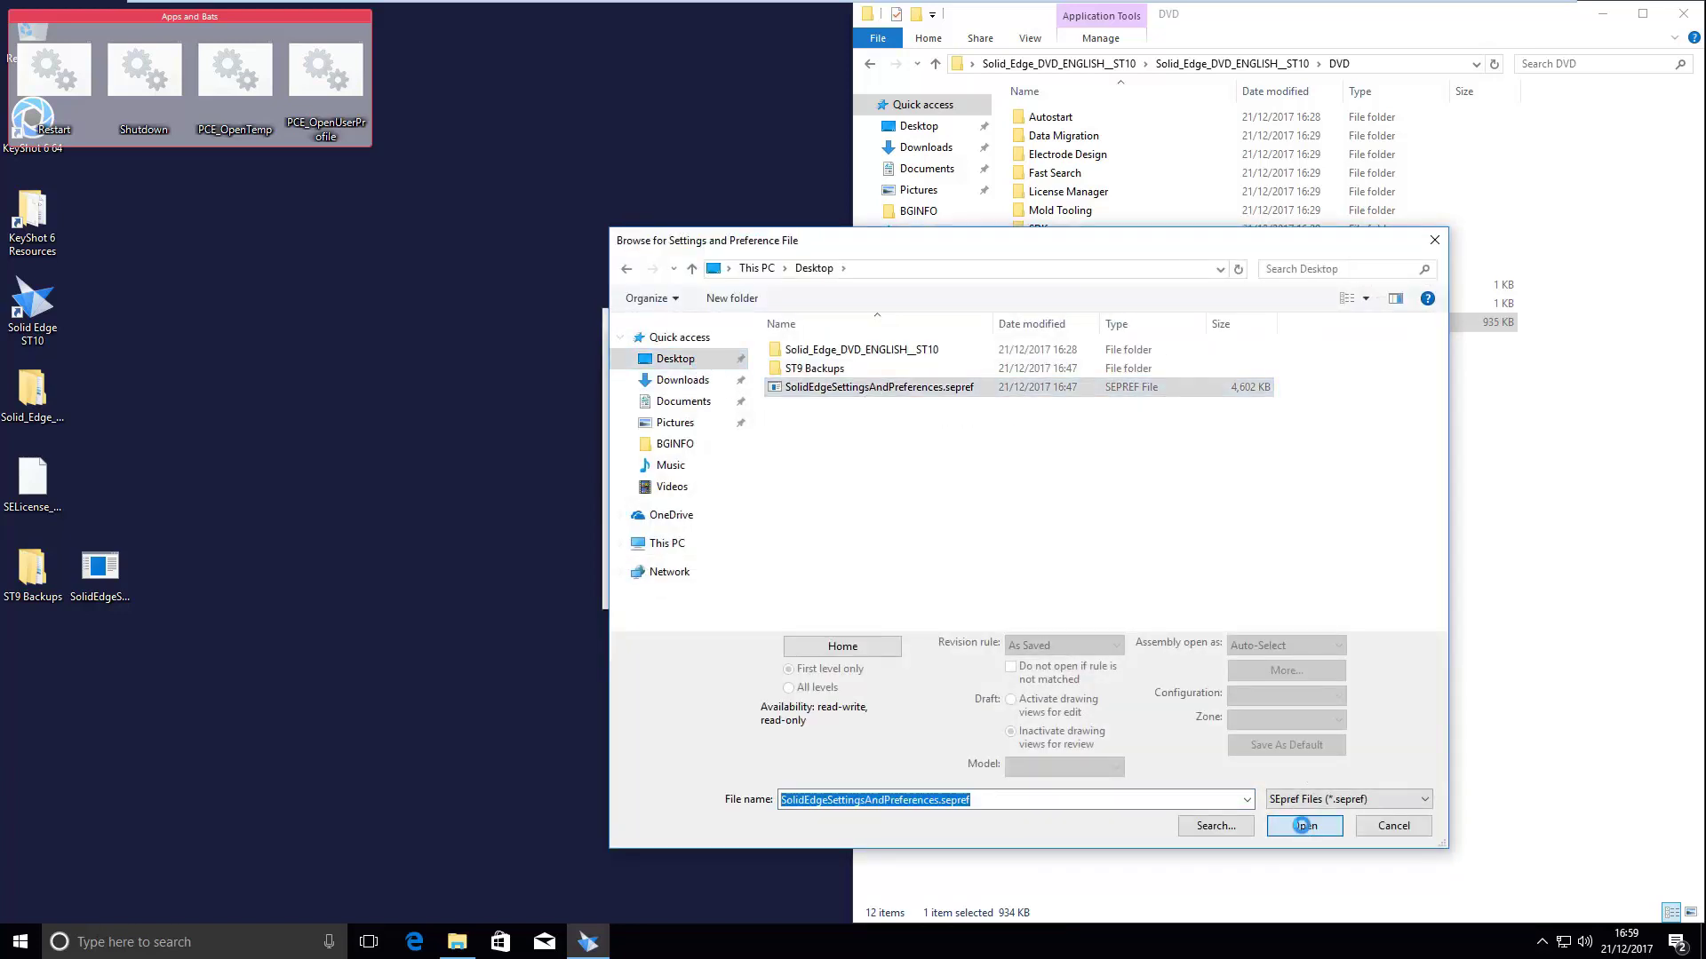
# - Deploy preferences-folder and template files too, skipping the backup of current settings
pyautogui.click(734, 451)
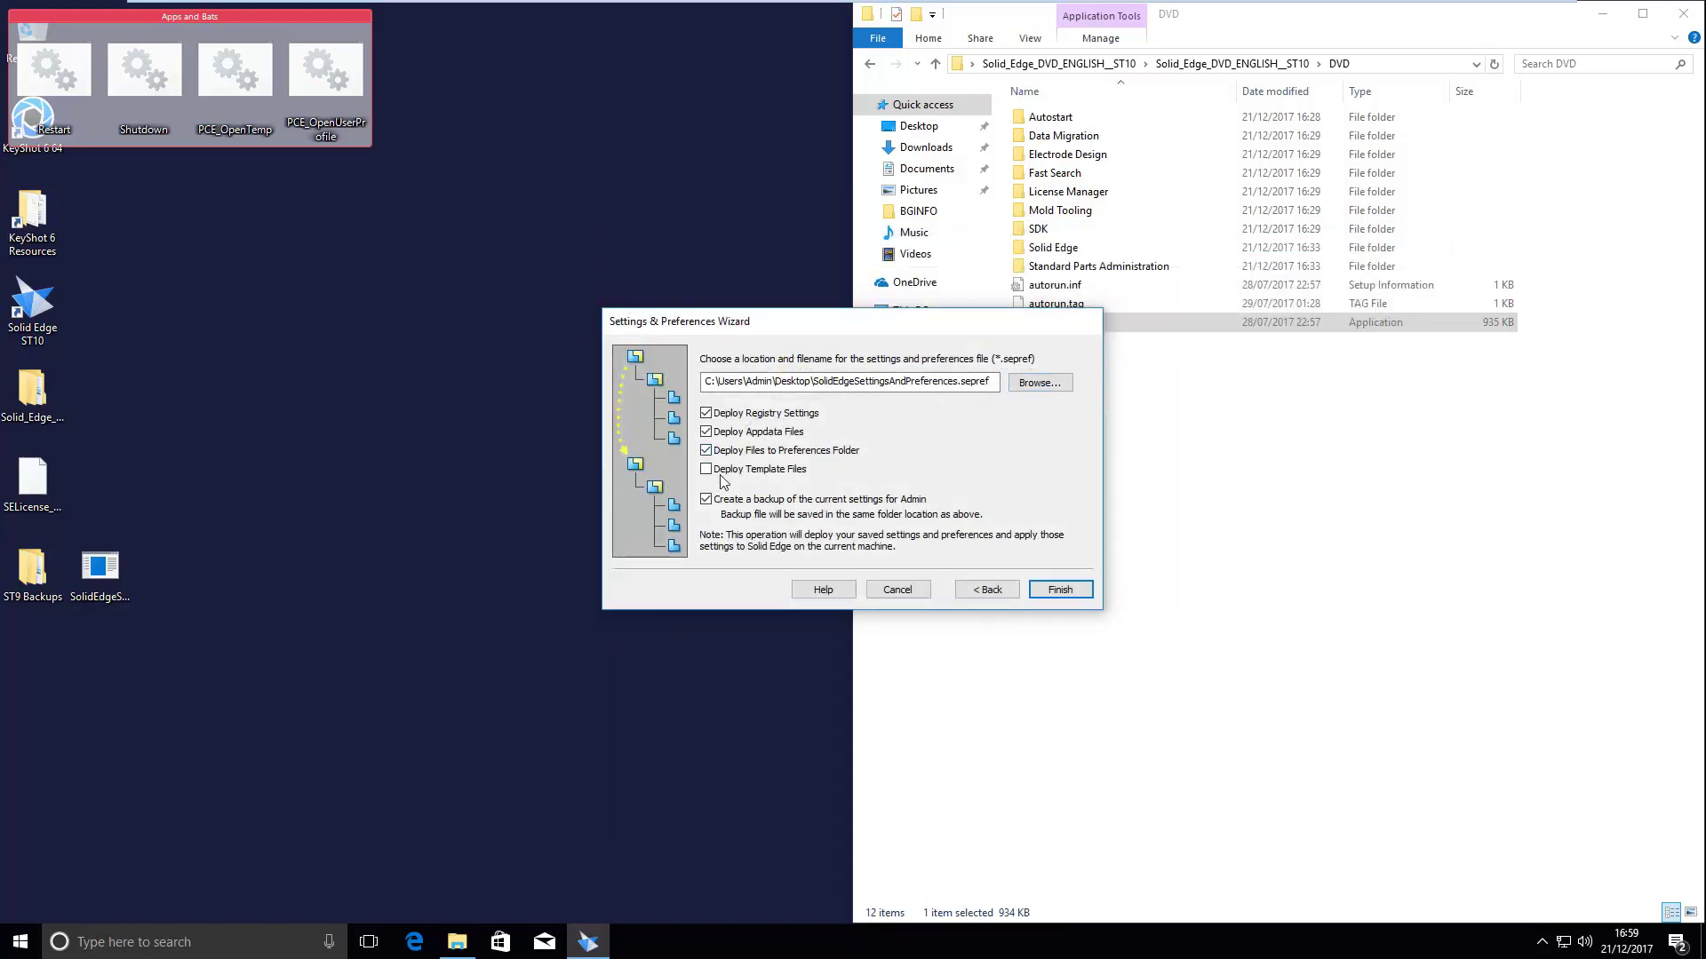
pyautogui.click(721, 470)
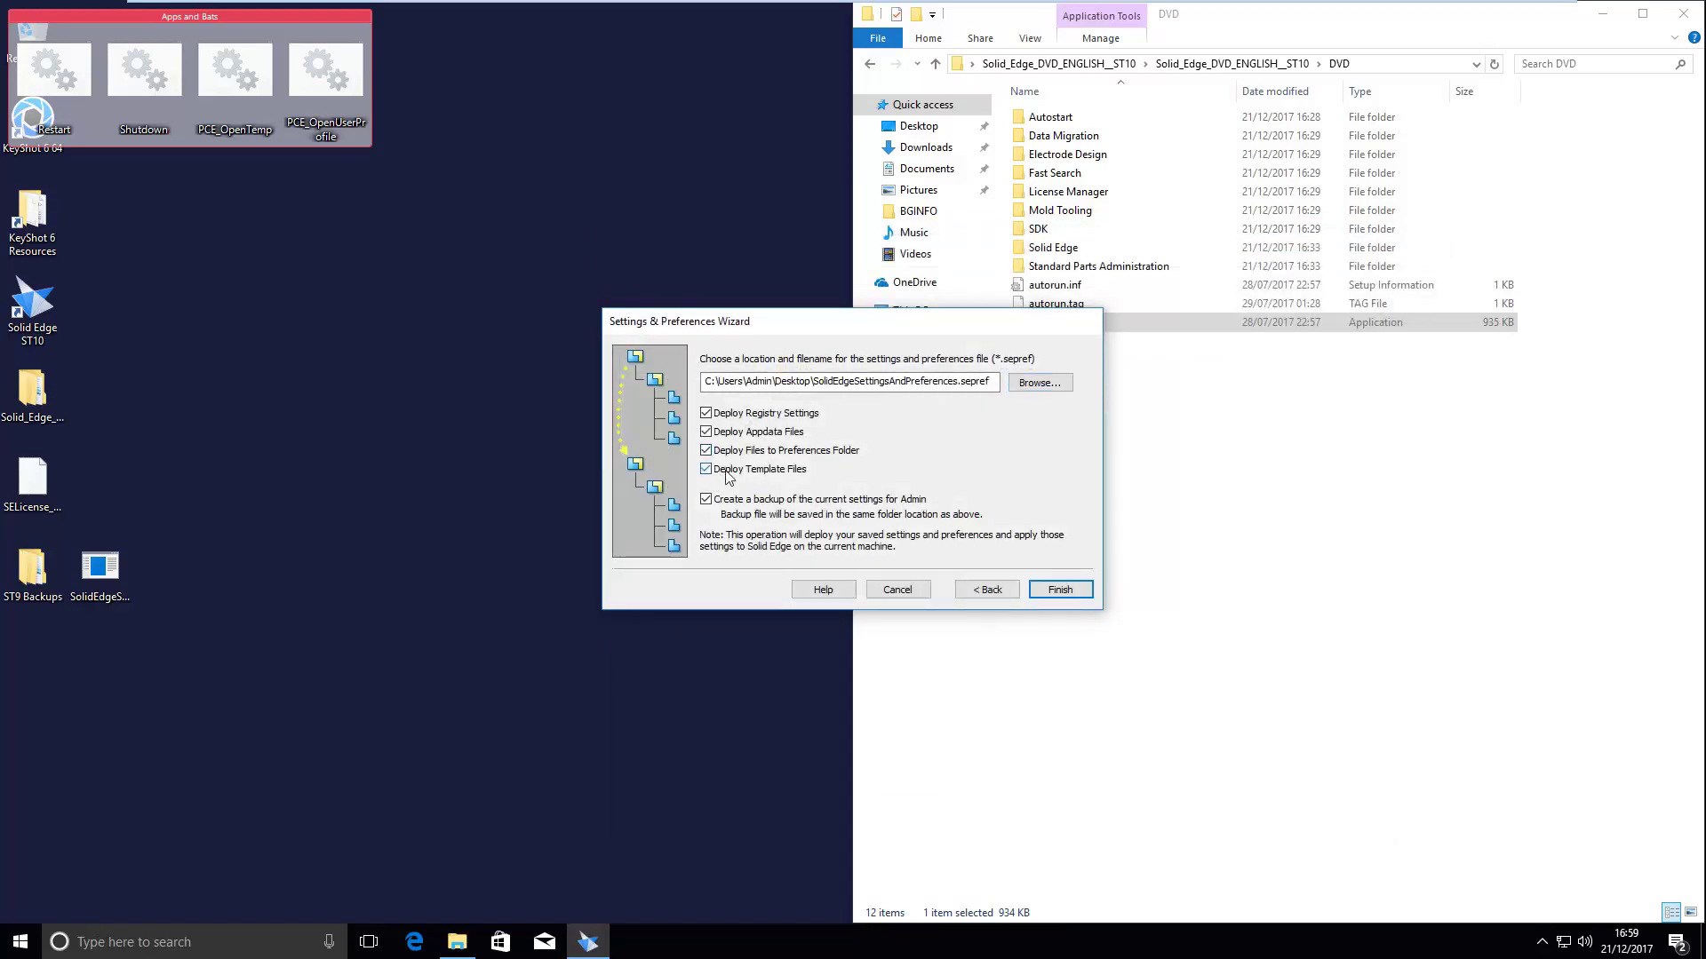
pyautogui.click(795, 504)
pyautogui.click(1078, 592)
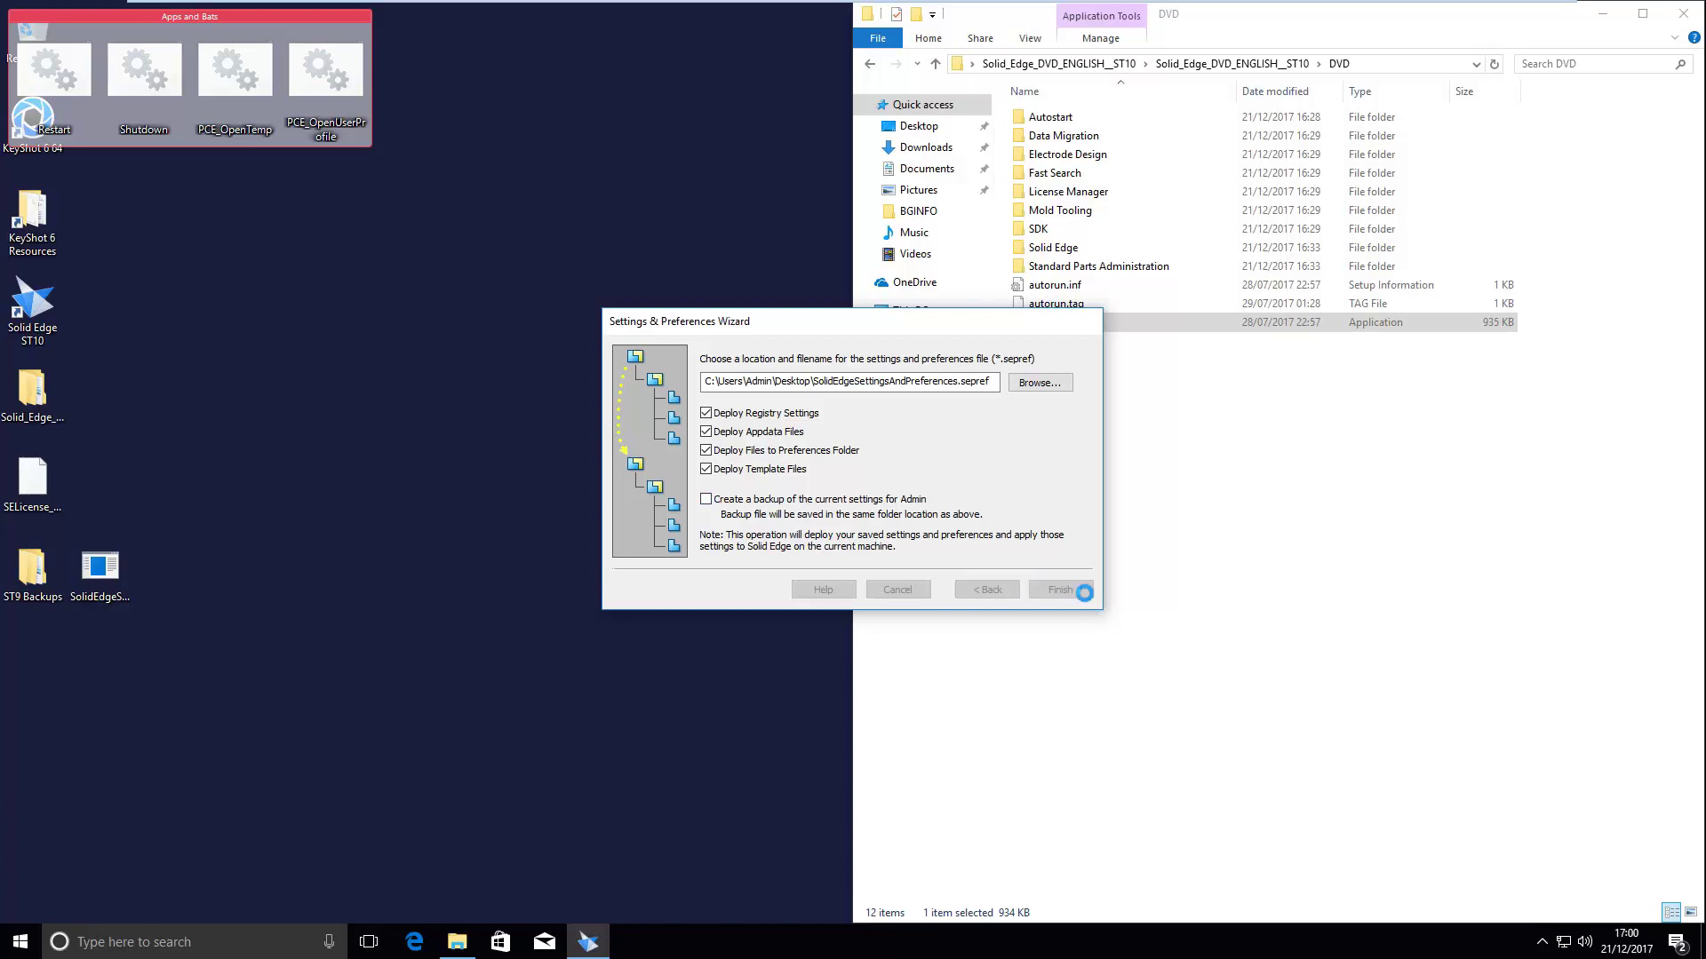
pyautogui.click(946, 522)
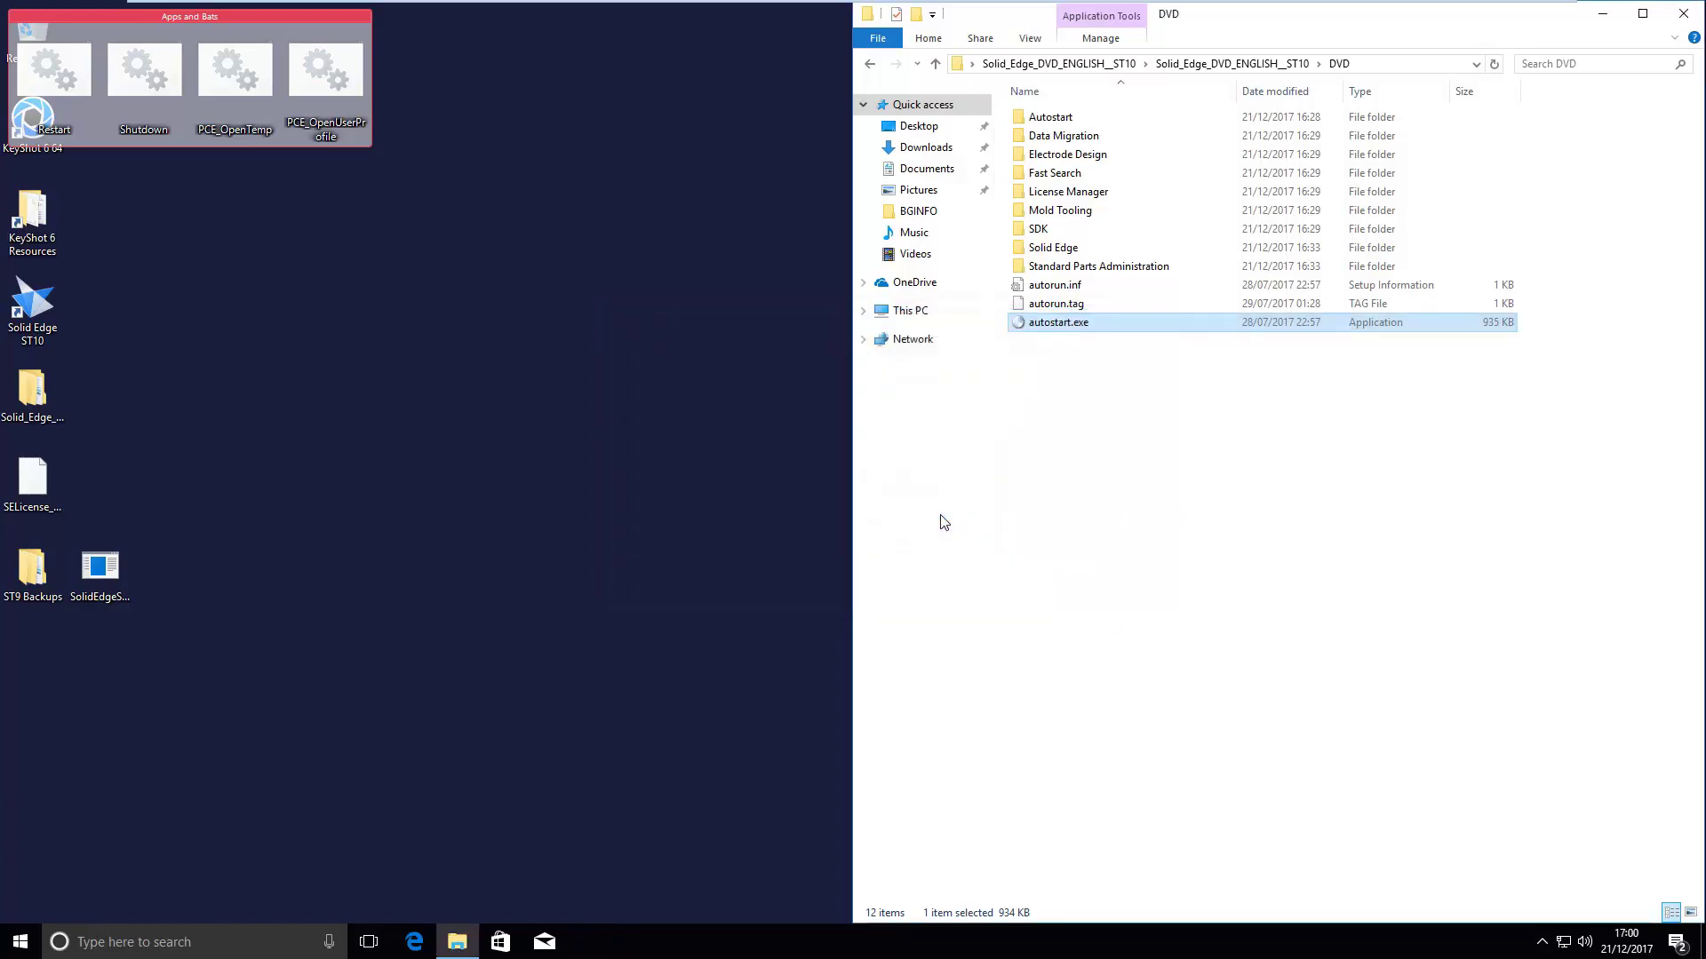
pyautogui.click(765, 457)
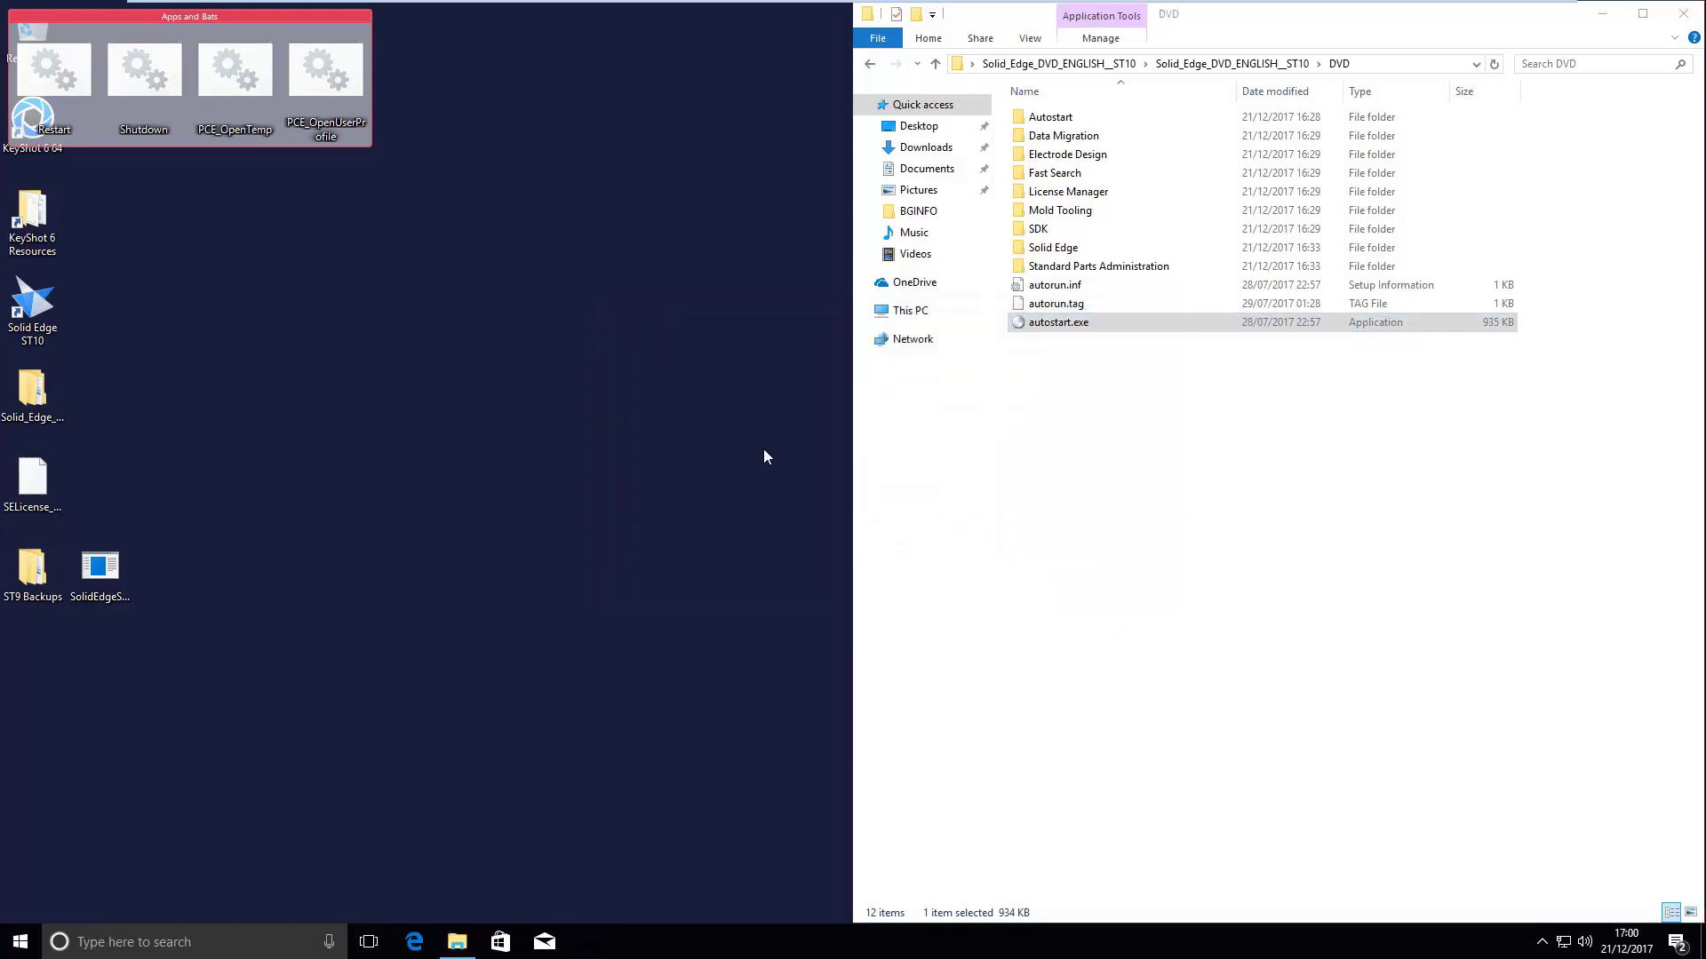